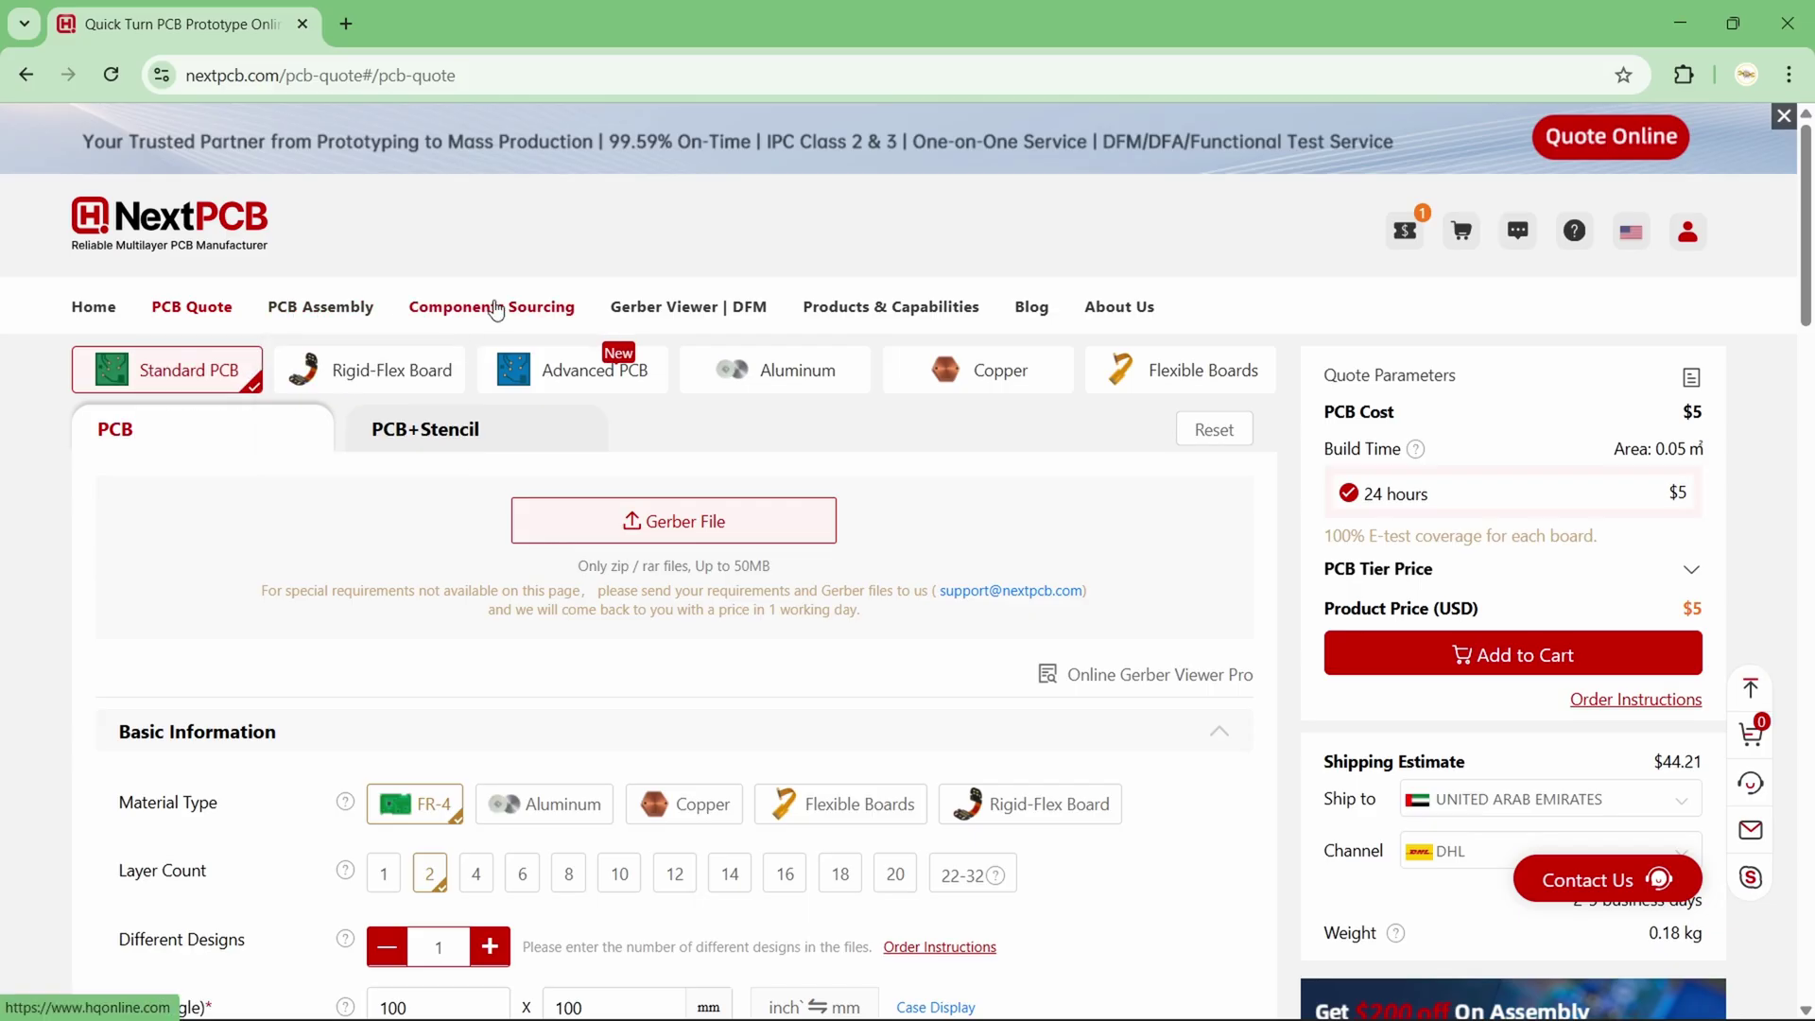
Step: Review the standard PCB quote options, from basic information and PCB parameters down to the special process settings
{"action": "scroll", "coordinate": [260, 477], "scroll_direction": "down", "scroll_amount": 10}
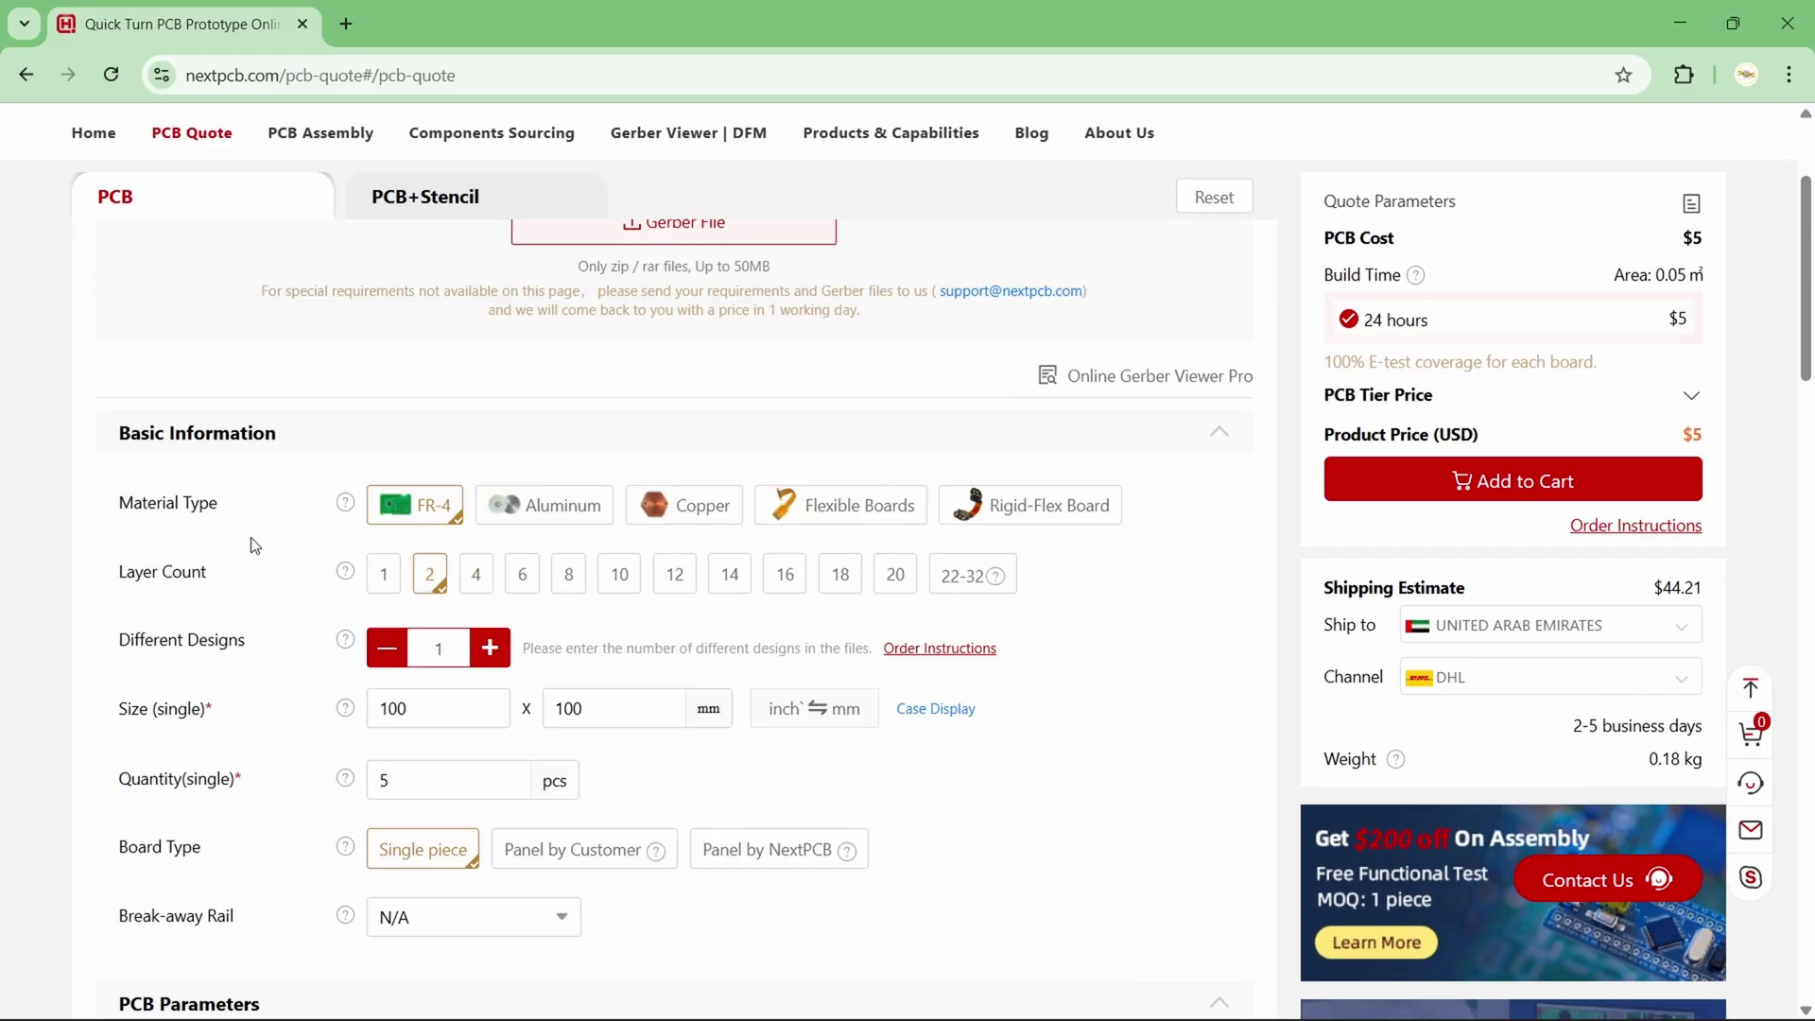
{"action": "scroll", "coordinate": [253, 545], "scroll_direction": "down", "scroll_amount": 10}
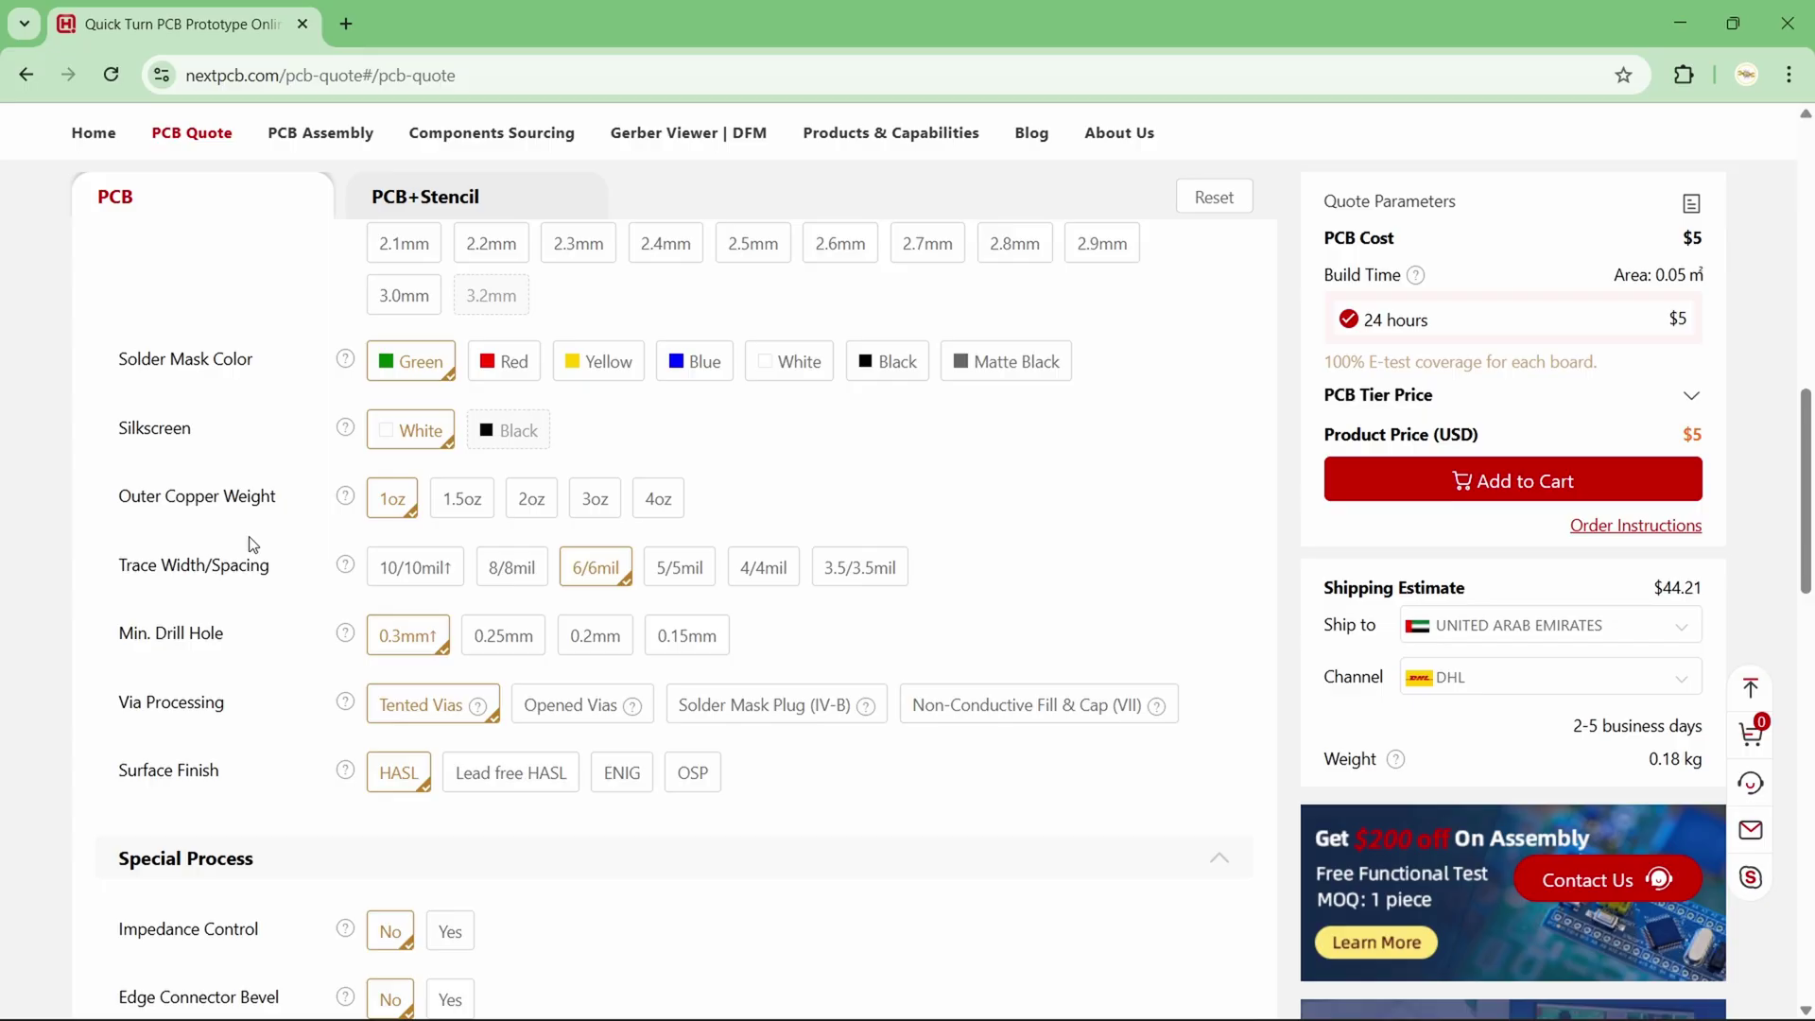
{"action": "scroll", "coordinate": [252, 548], "scroll_direction": "down", "scroll_amount": 8}
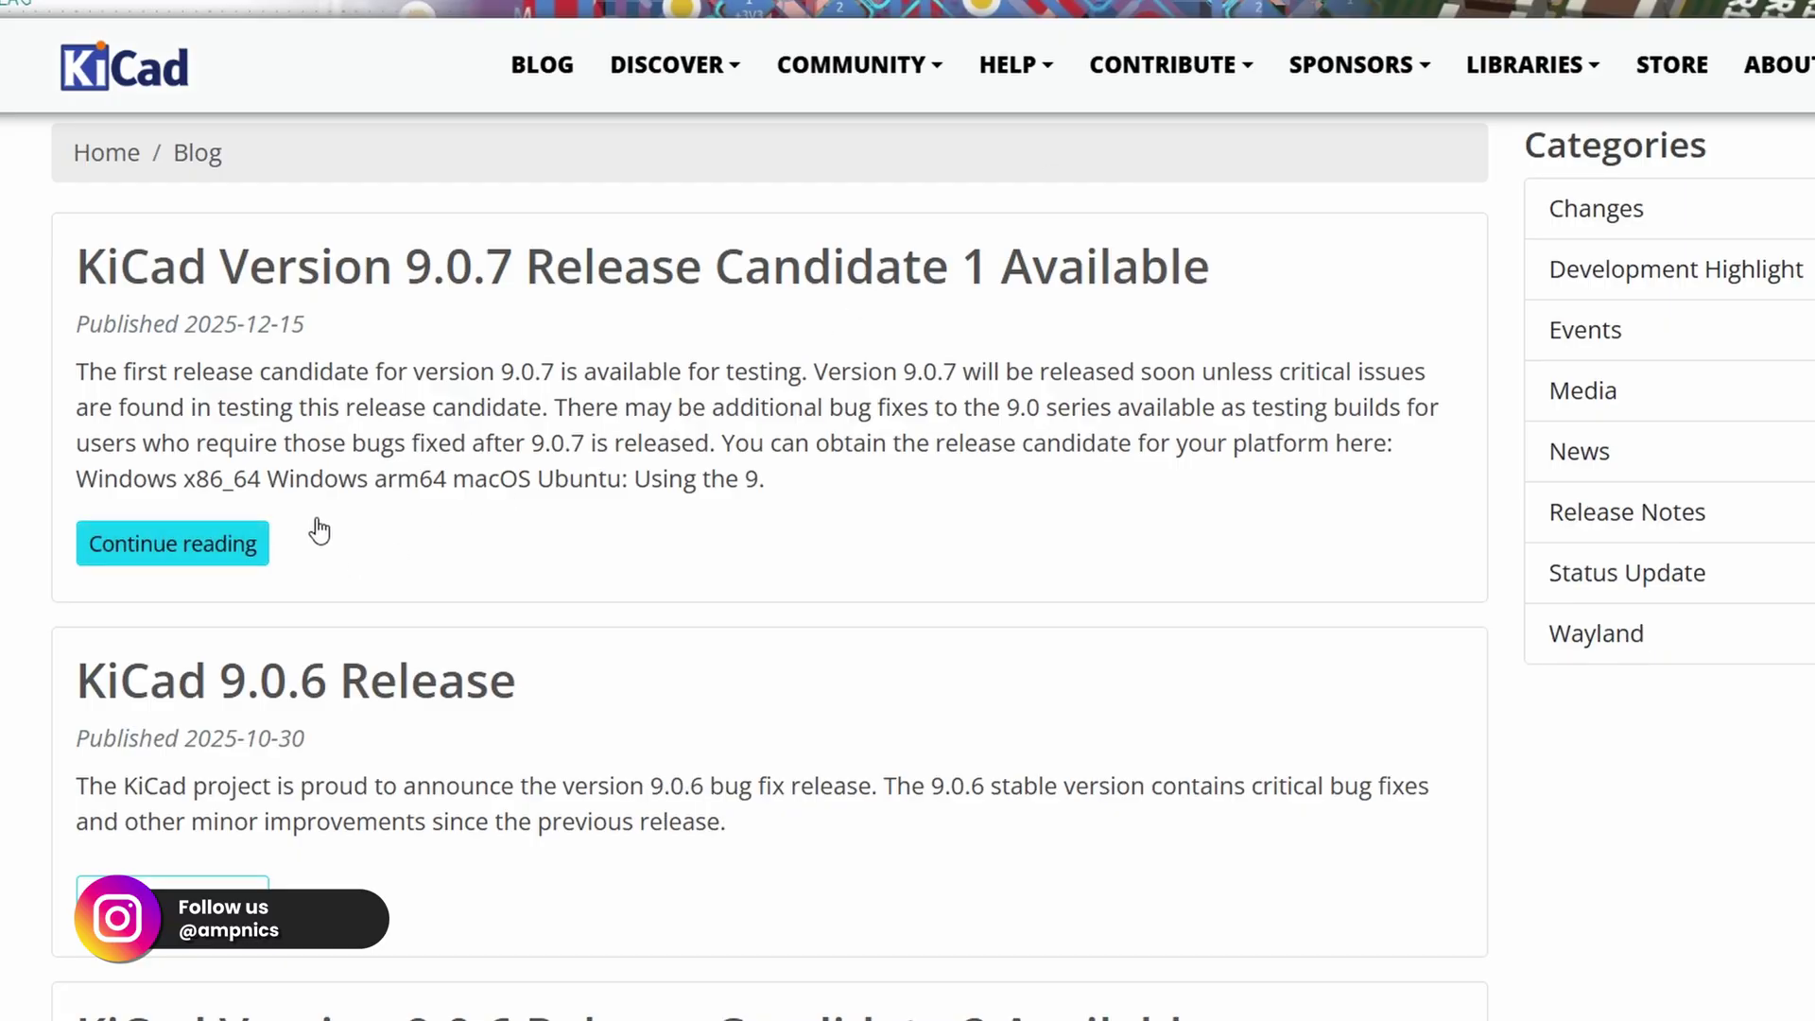
Step: Browse the KiCad blog's list of version 9.0 release and release candidate announcements
{"action": "scroll", "coordinate": [675, 314], "scroll_direction": "down", "scroll_amount": 15}
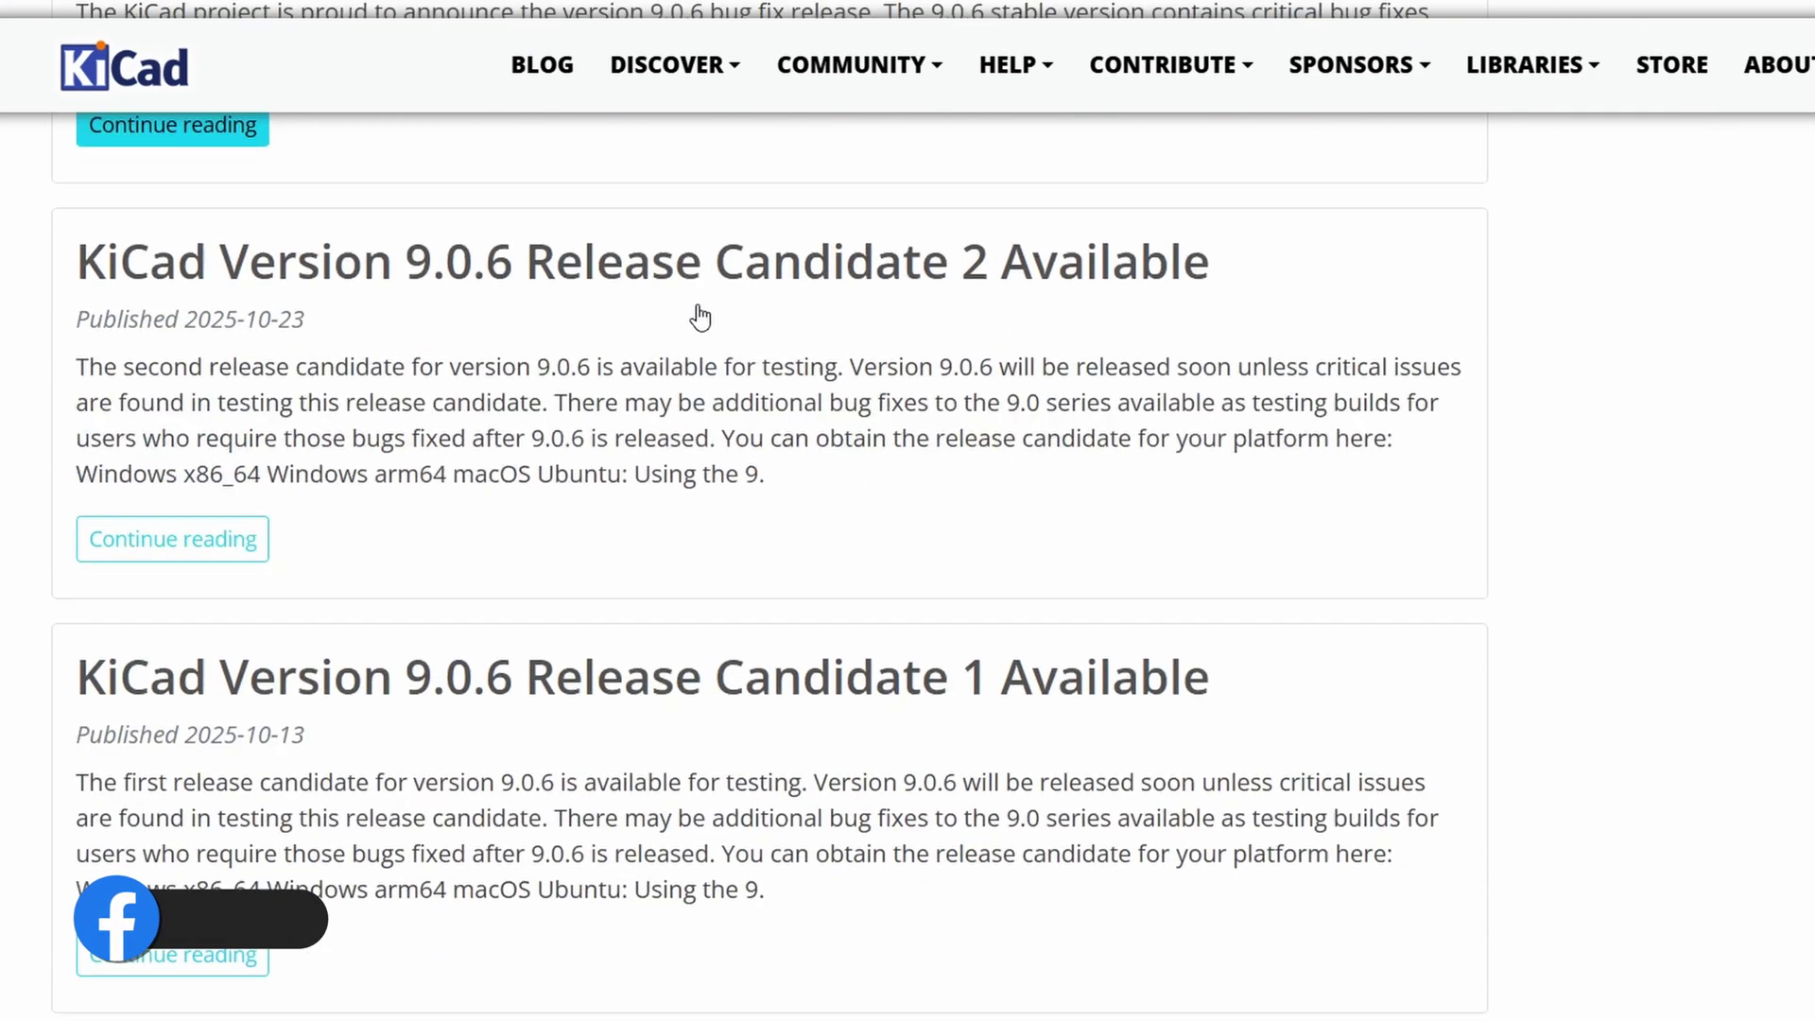
{"action": "scroll", "coordinate": [697, 324], "scroll_direction": "down", "scroll_amount": 13}
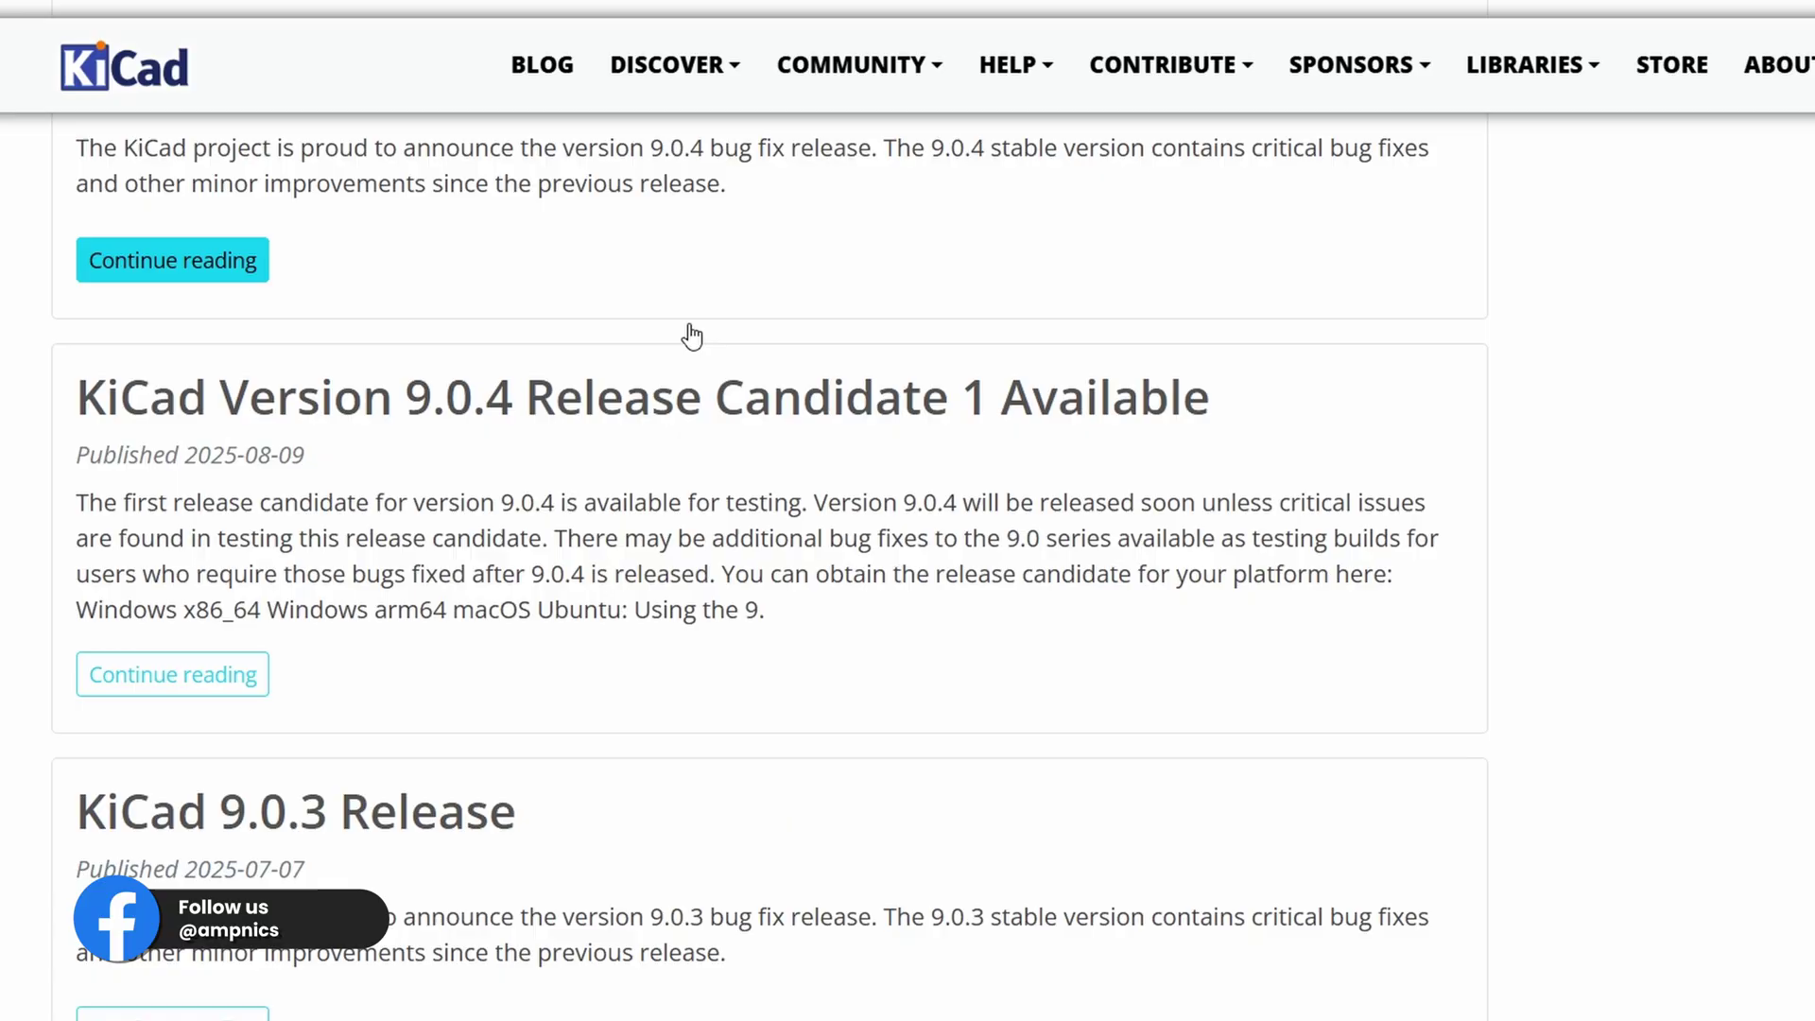
{"action": "scroll", "coordinate": [685, 342], "scroll_direction": "up", "scroll_amount": 6}
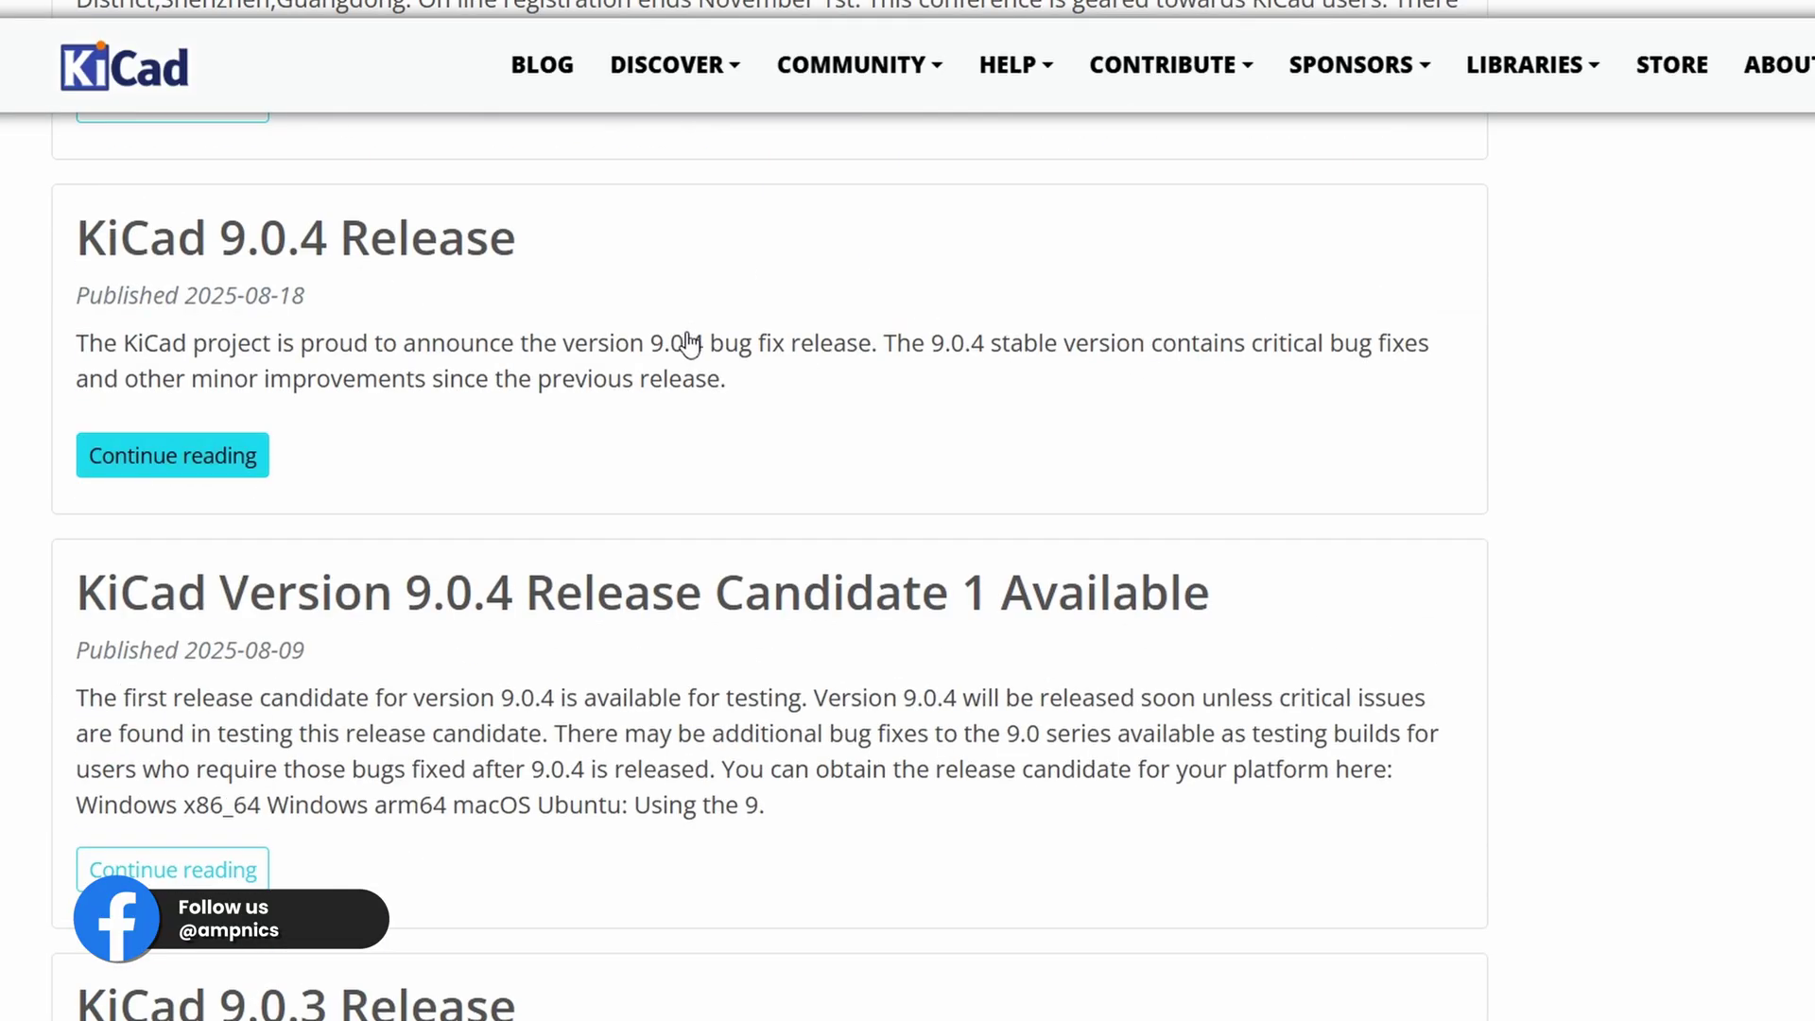
Step: Open KiCad's Schematic Capture feature page and read through to the section on importing from other CAD tools
{"action": "left_click", "coordinate": [707, 94]}
{"action": "left_click", "coordinate": [702, 168]}
{"action": "scroll", "coordinate": [879, 328], "scroll_direction": "down", "scroll_amount": 8}
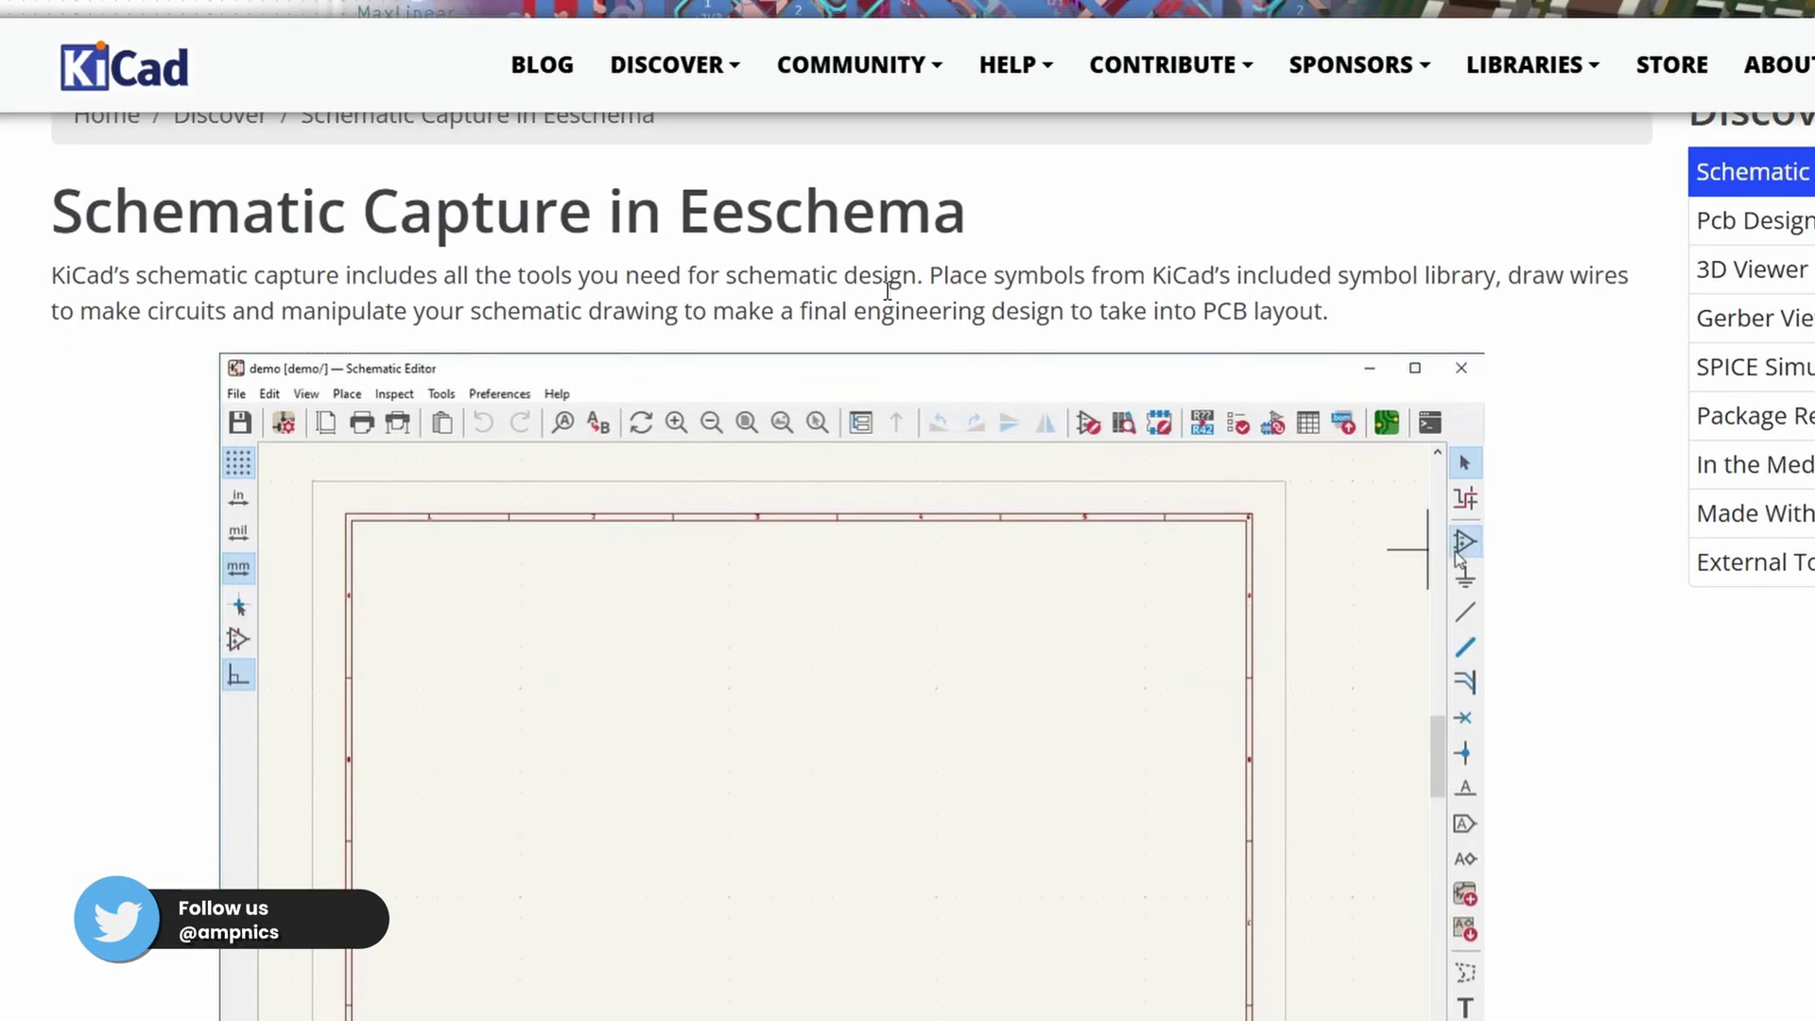
{"action": "scroll", "coordinate": [881, 340], "scroll_direction": "down", "scroll_amount": 15}
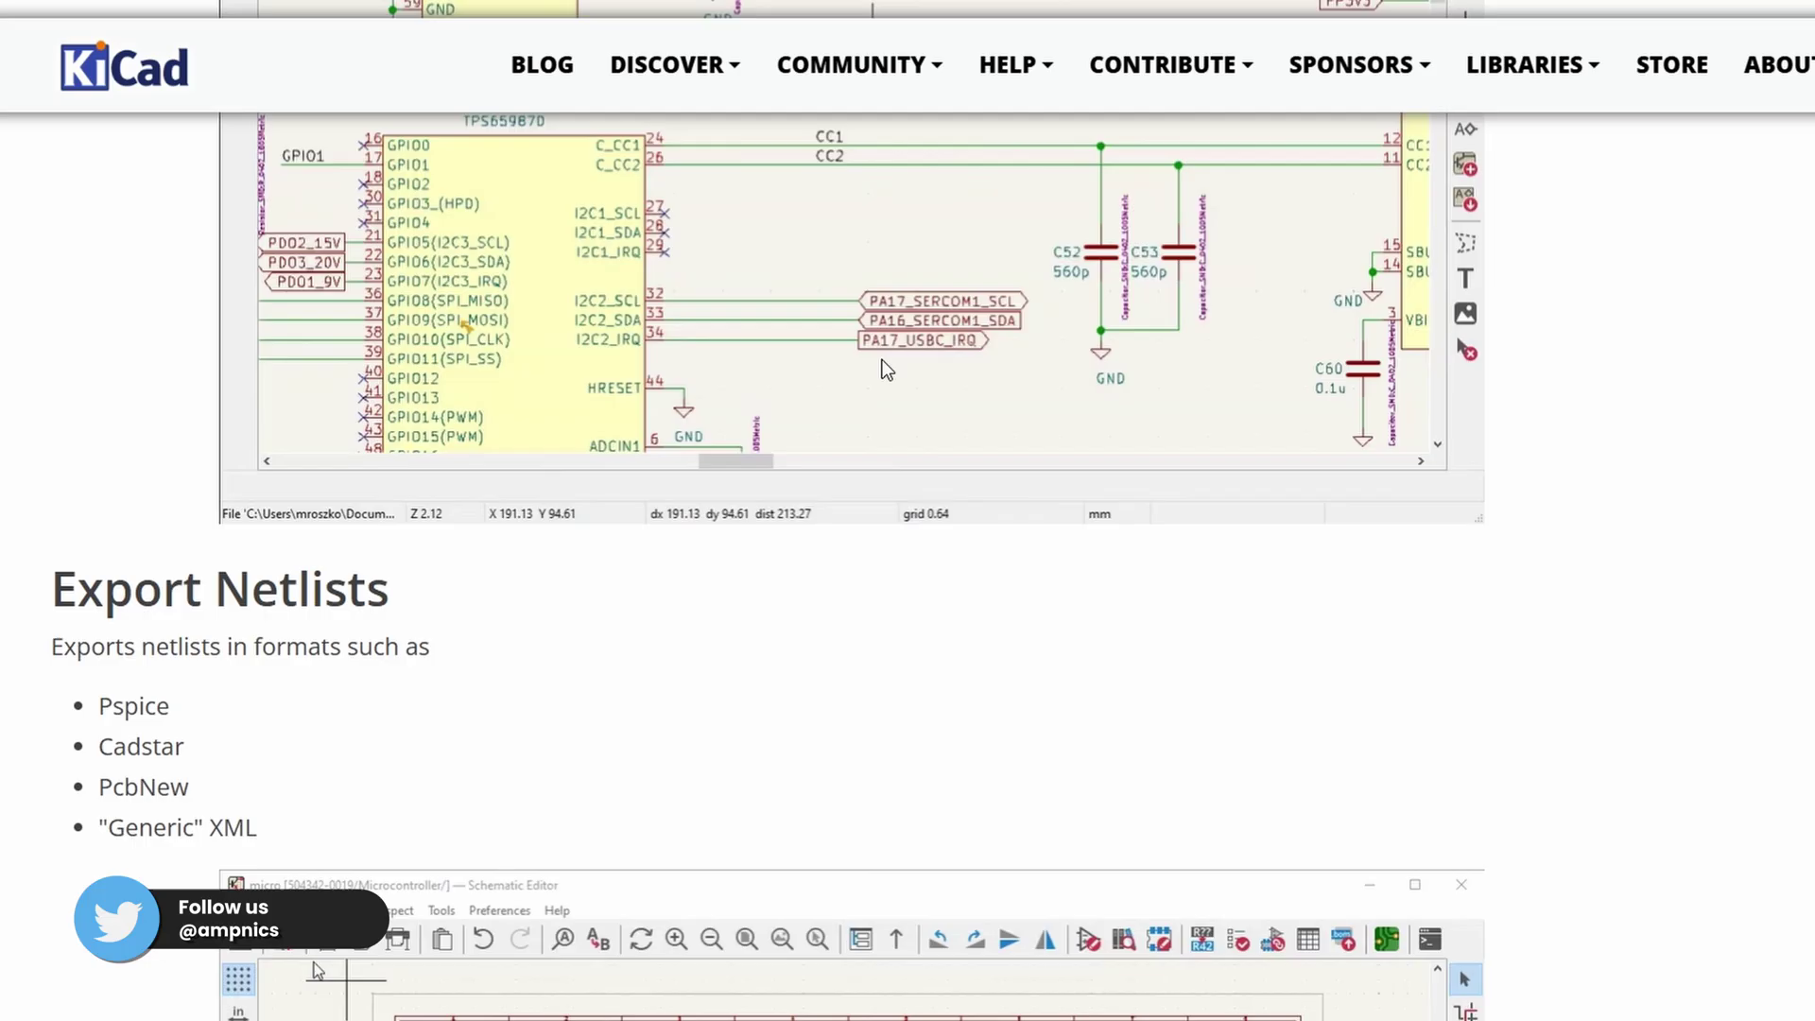
{"action": "scroll", "coordinate": [882, 378], "scroll_direction": "down", "scroll_amount": 18}
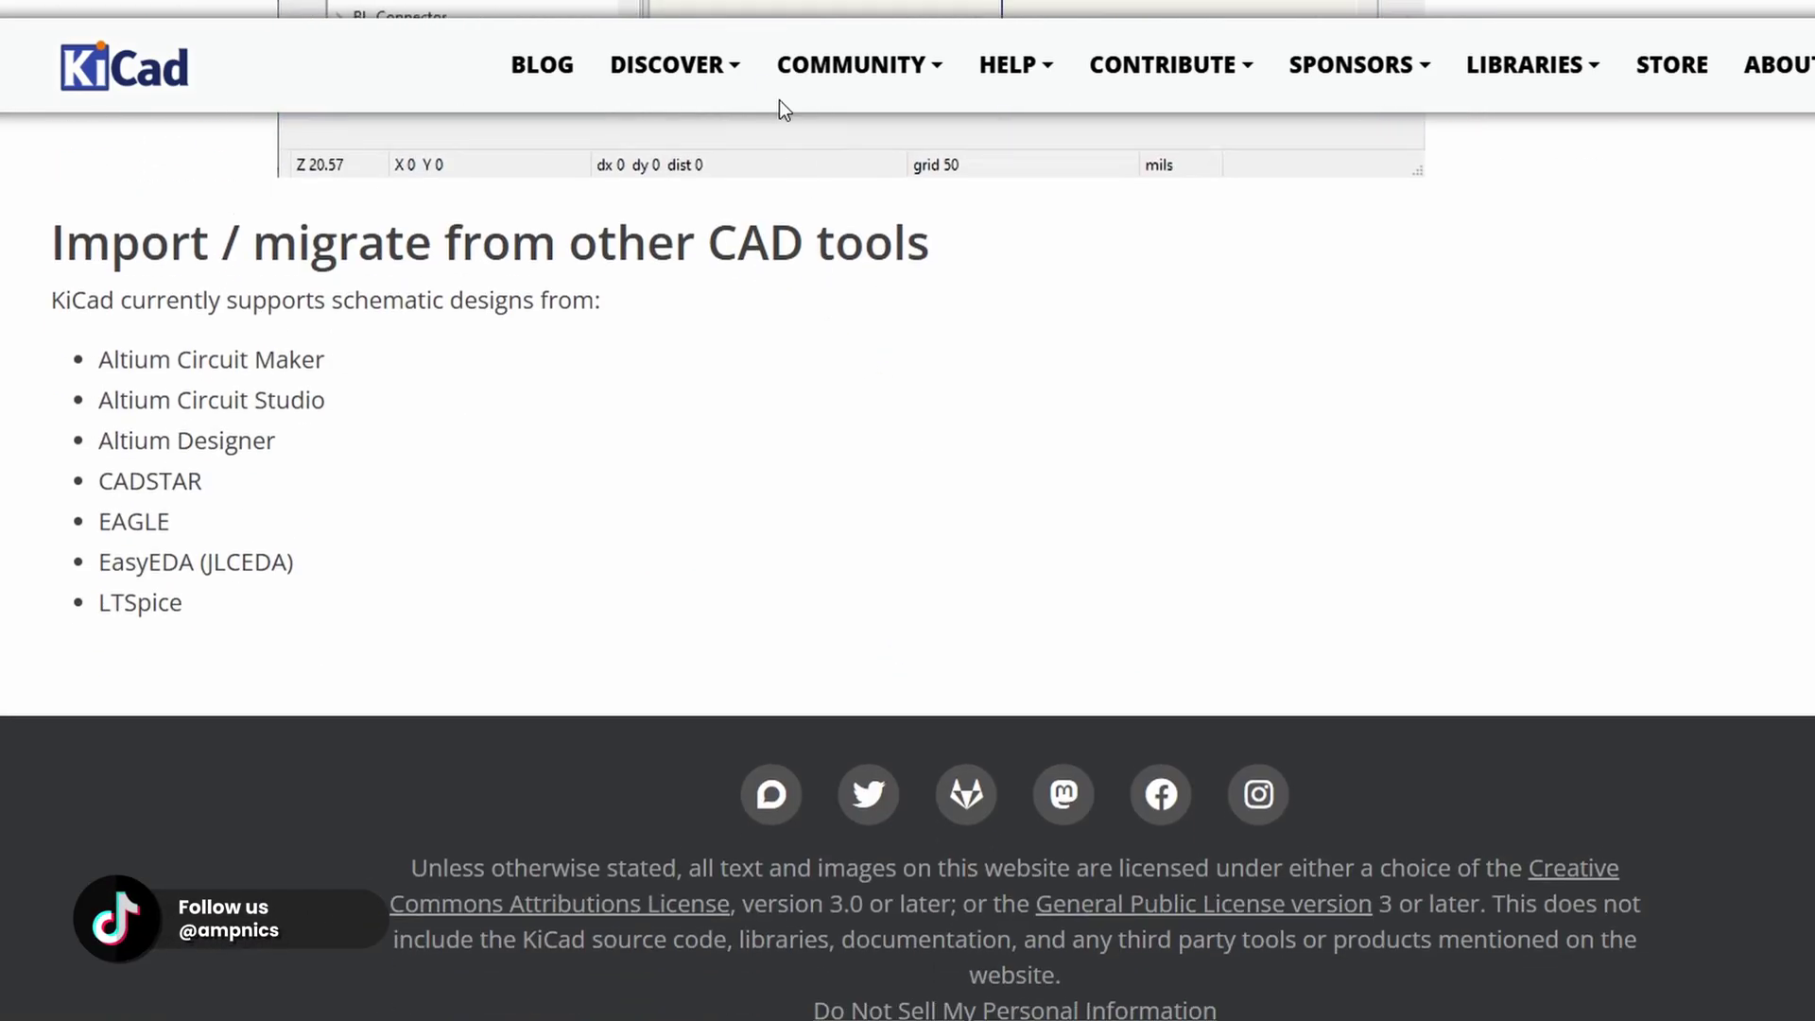
Step: Open KiCad's PCB Design feature page and look through it from the interactive router to the footprint editor
{"action": "mouse_move", "coordinate": [708, 69]}
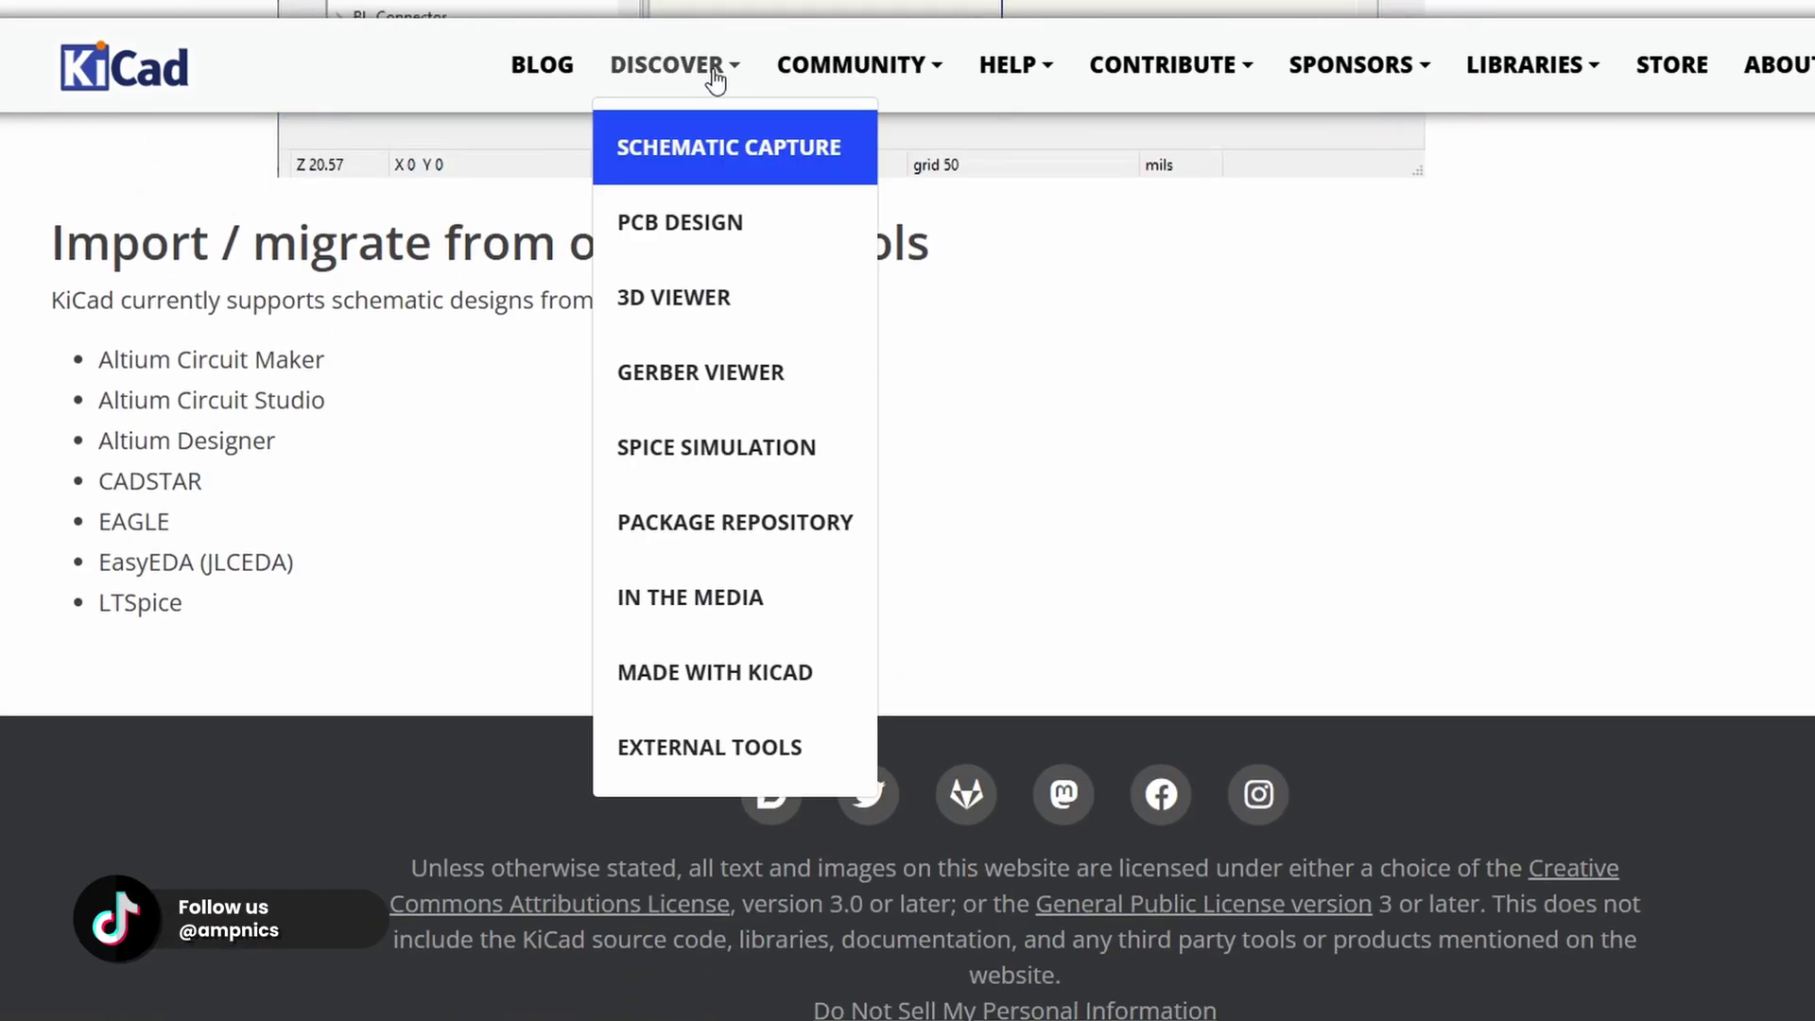
{"action": "left_click", "coordinate": [721, 221]}
{"action": "scroll", "coordinate": [800, 376], "scroll_direction": "down", "scroll_amount": 10}
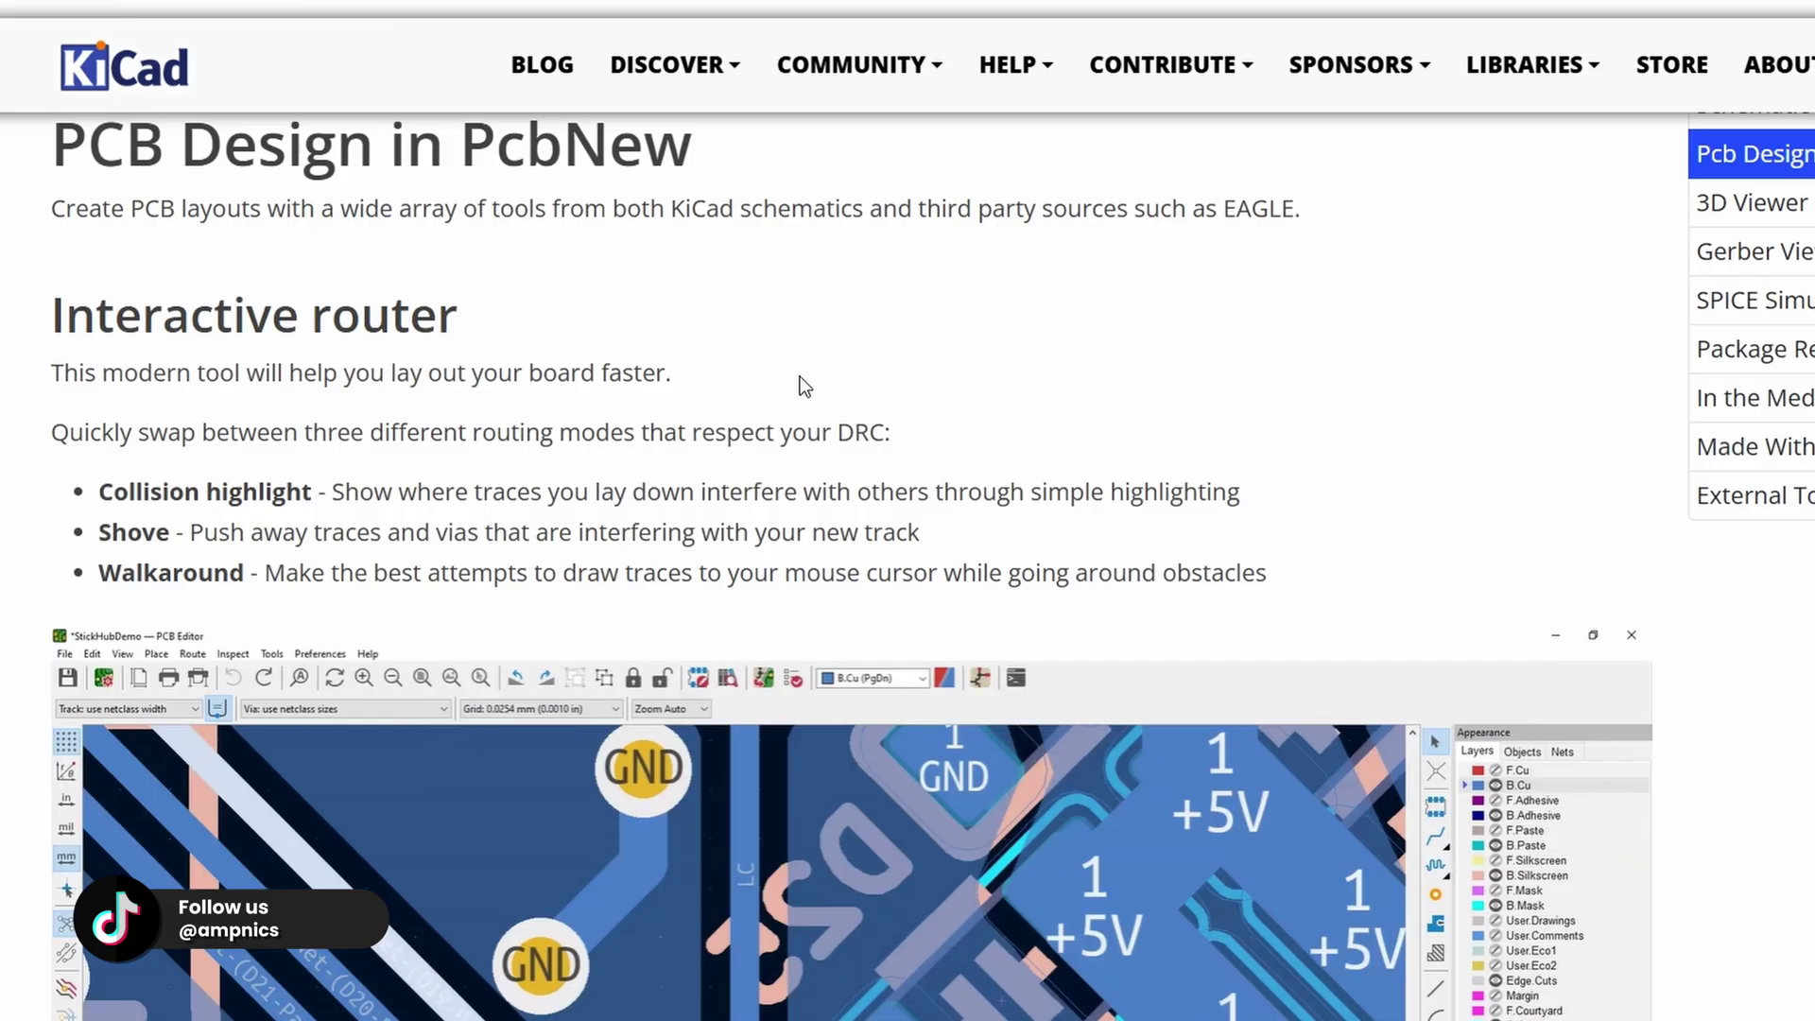
{"action": "scroll", "coordinate": [797, 397], "scroll_direction": "down", "scroll_amount": 16}
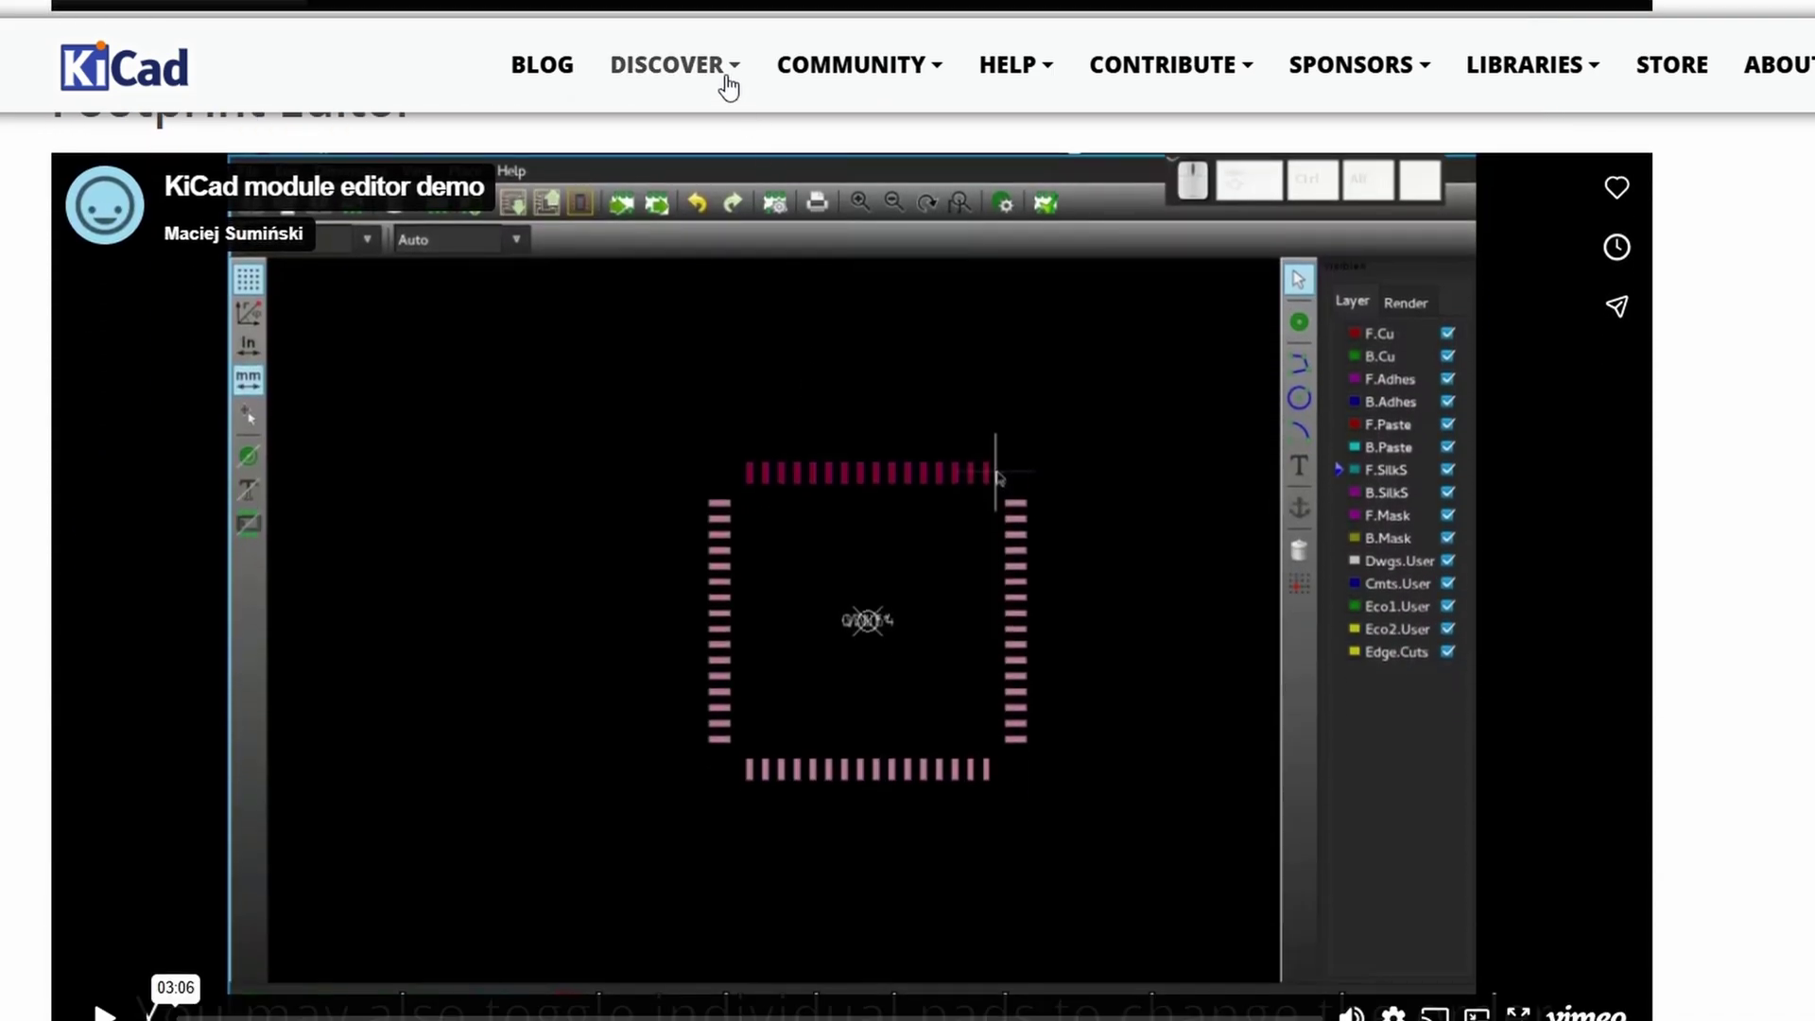
Step: Open KiCad's 3D Viewer feature page and look over its integration with the PCB Editor
{"action": "left_click", "coordinate": [728, 88]}
{"action": "left_click", "coordinate": [726, 323]}
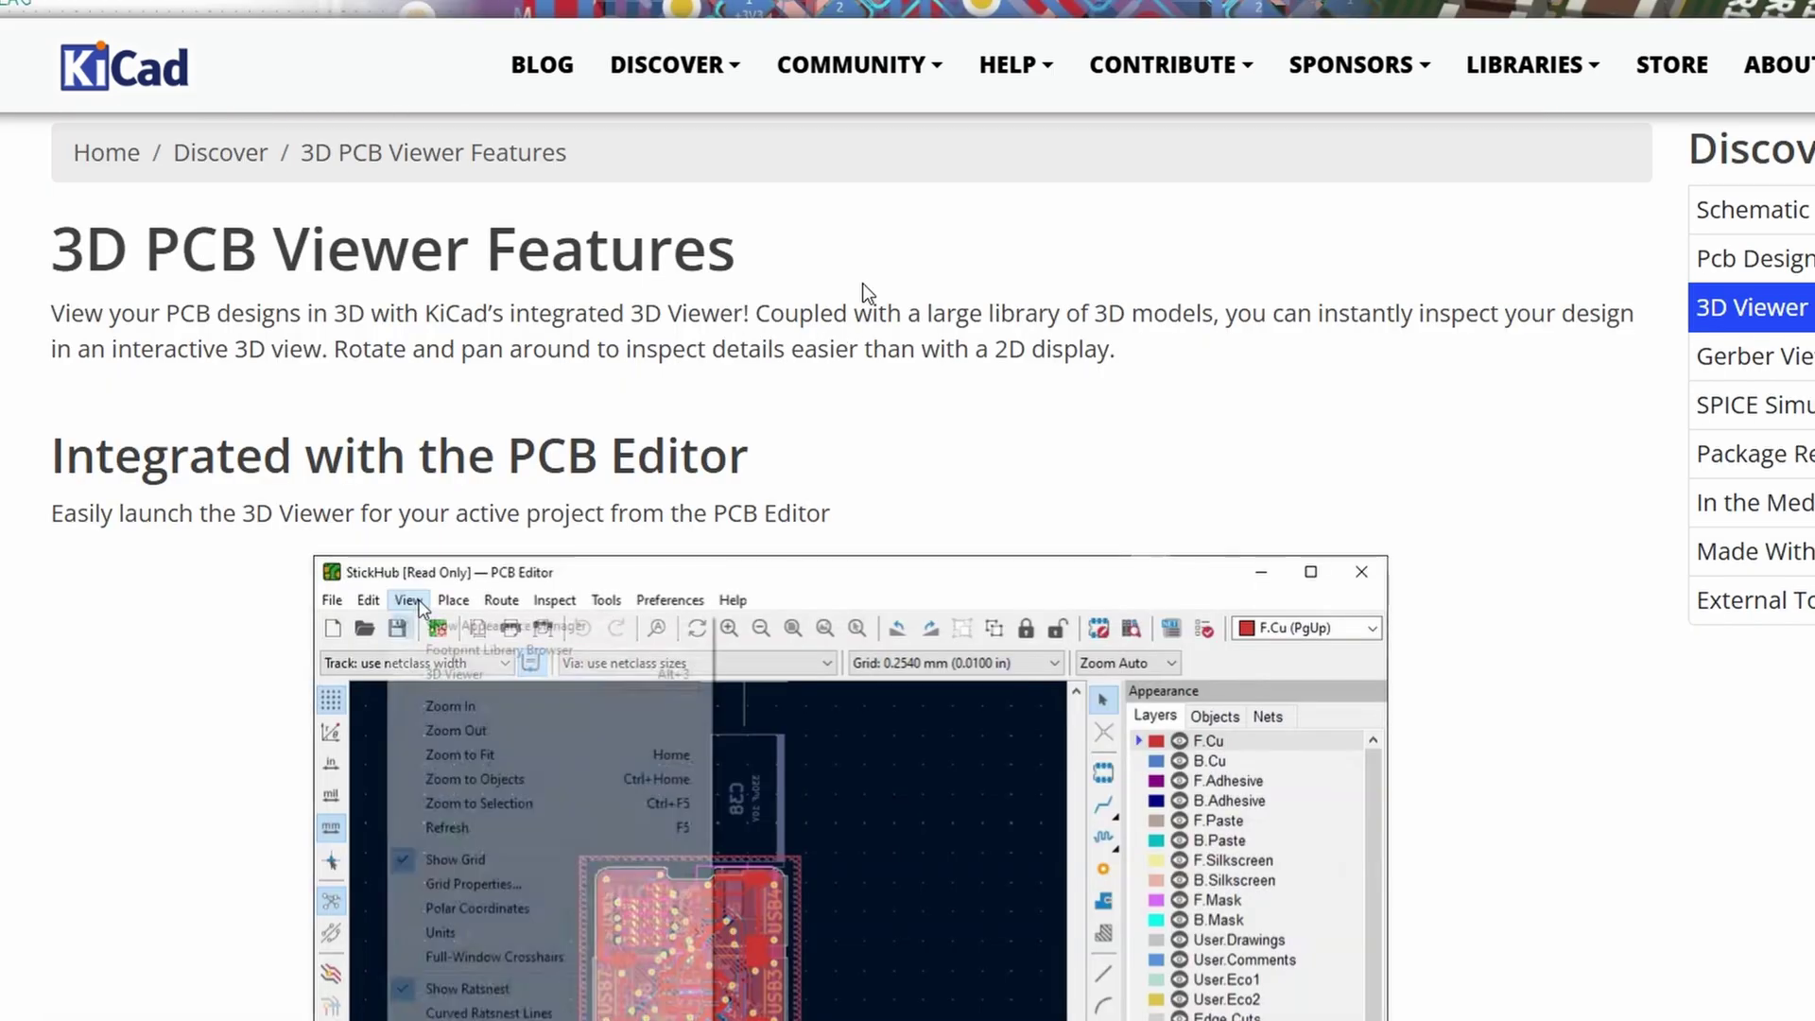
{"action": "scroll", "coordinate": [888, 406], "scroll_direction": "down", "scroll_amount": 2}
{"action": "scroll", "coordinate": [891, 425], "scroll_direction": "down", "scroll_amount": 6}
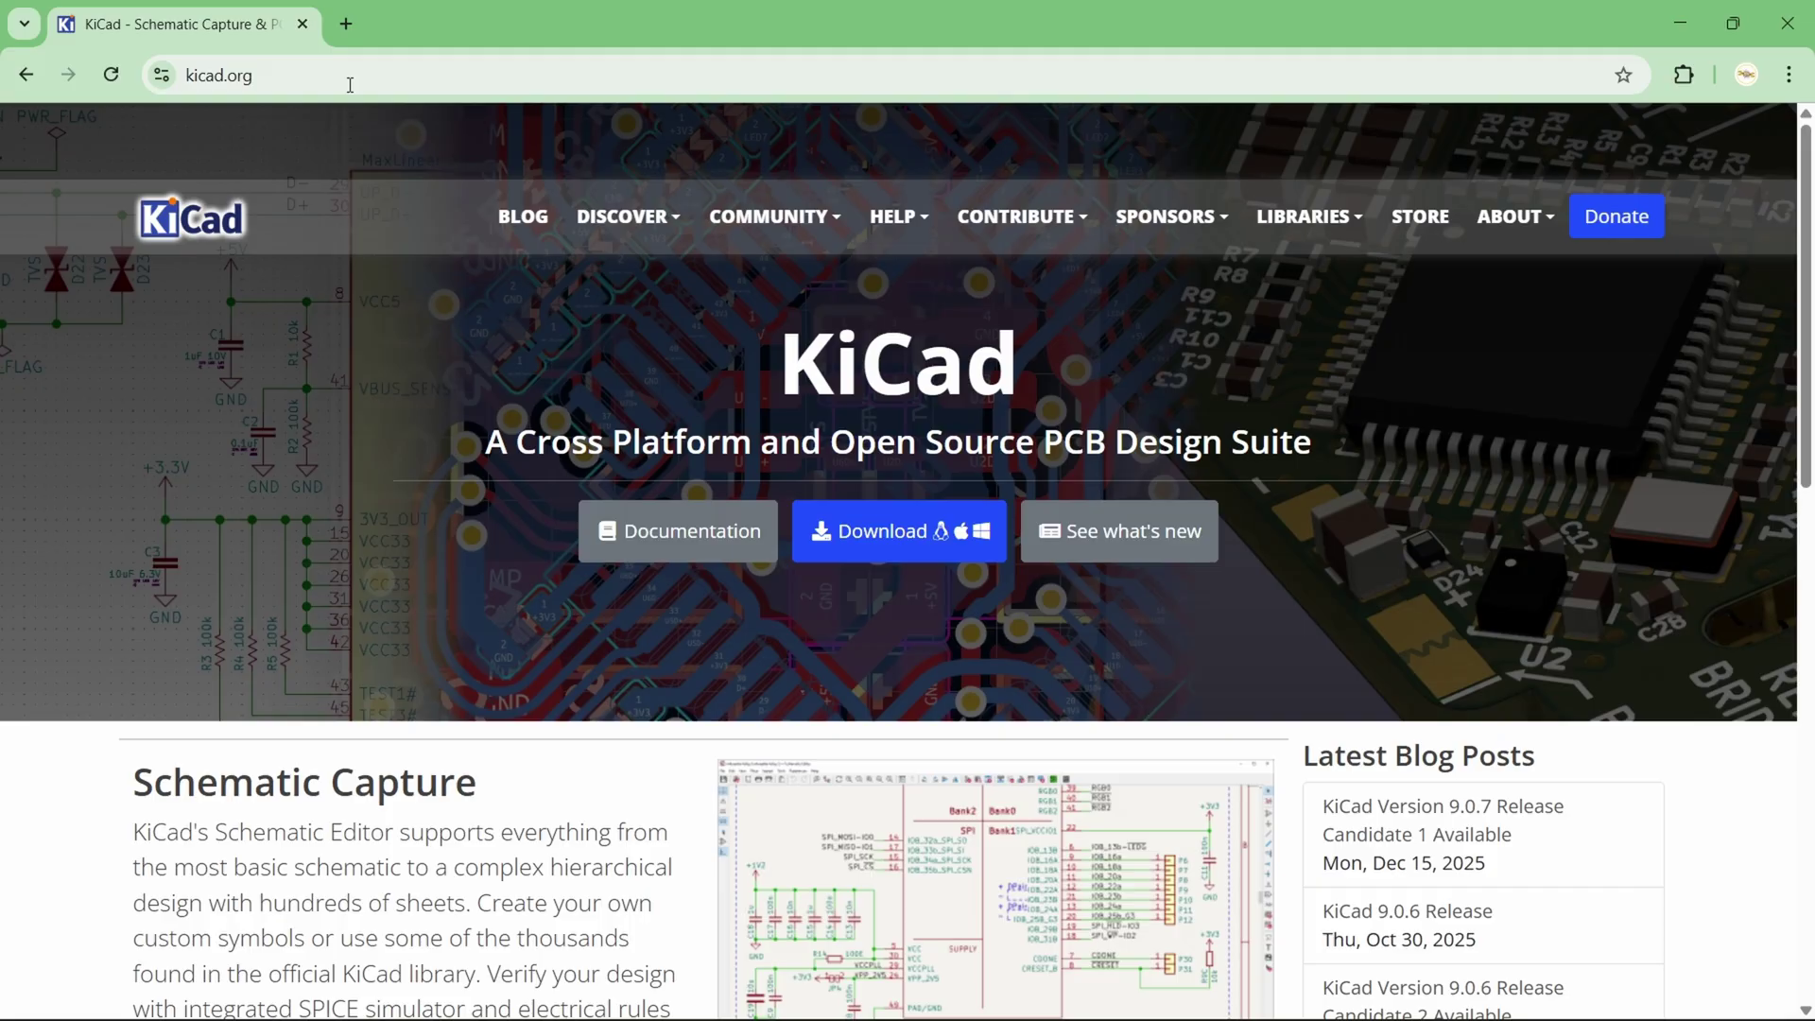
Step: Download the stable 64-bit x64 Windows release of KiCad from the AlibabaCloud mirror and check the browser's downloads
{"action": "left_click", "coordinate": [901, 549]}
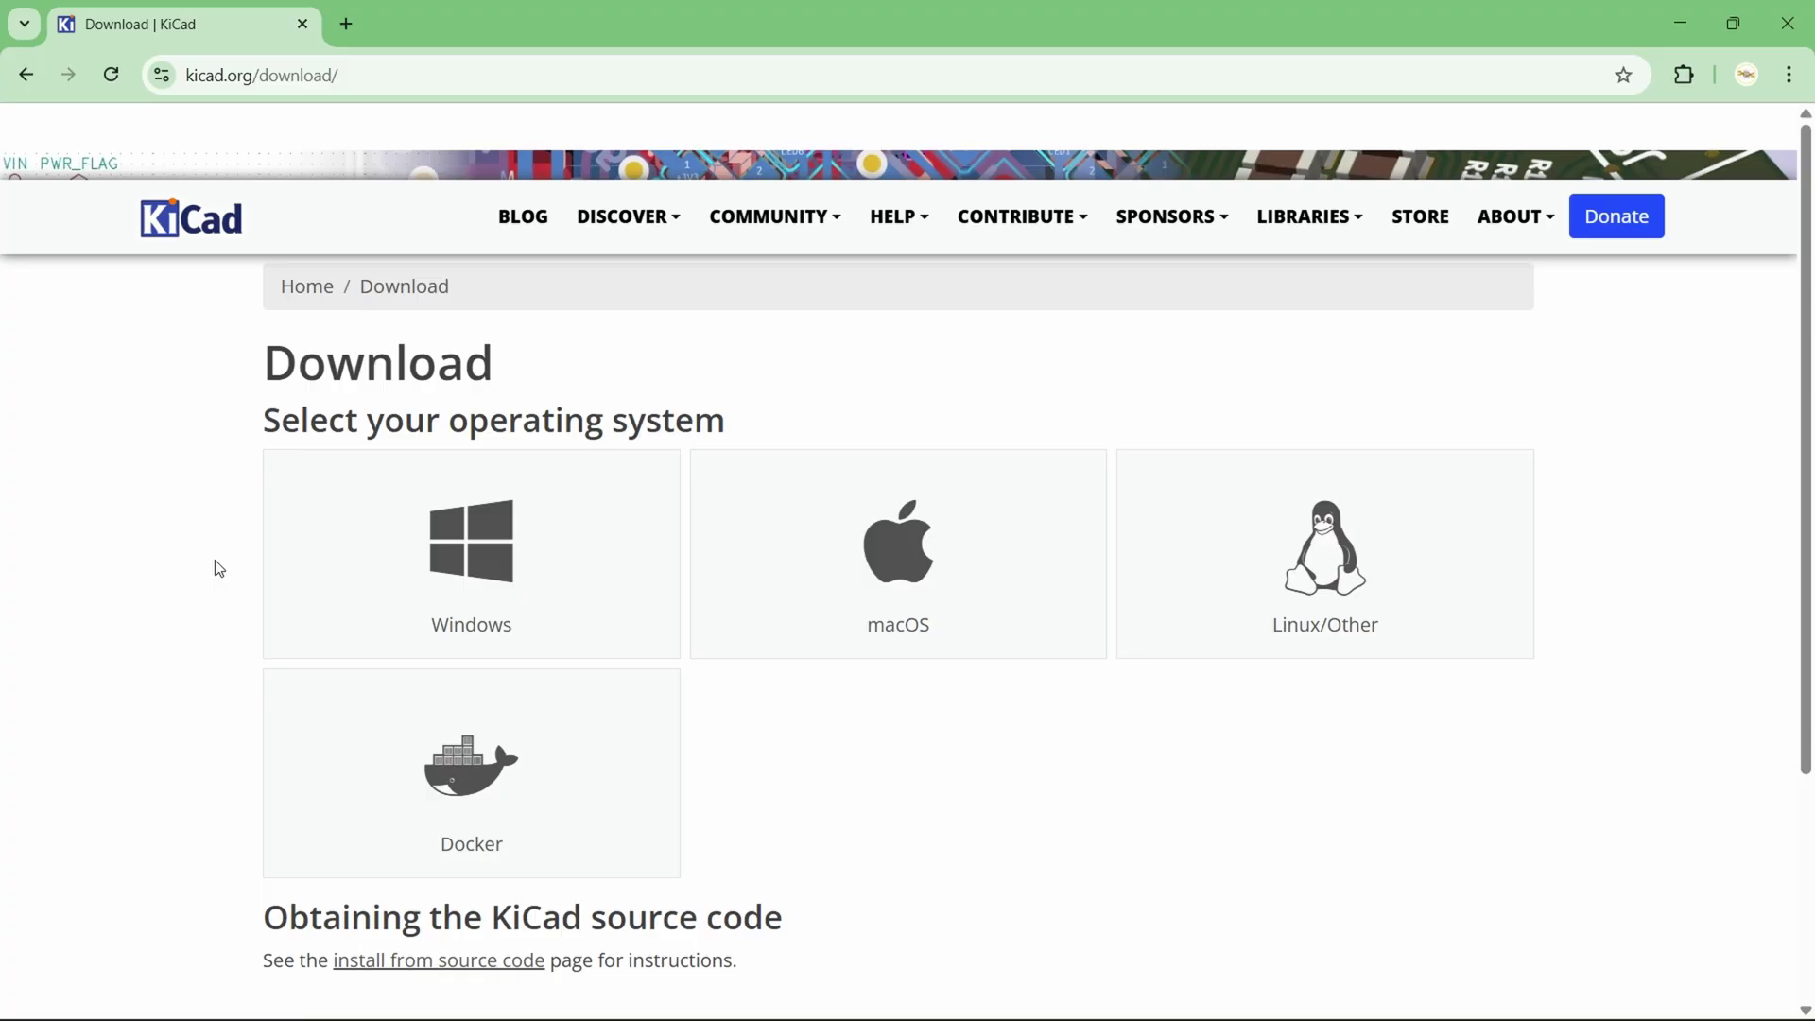
{"action": "left_click", "coordinate": [478, 556]}
{"action": "scroll", "coordinate": [846, 466], "scroll_direction": "down", "scroll_amount": 4}
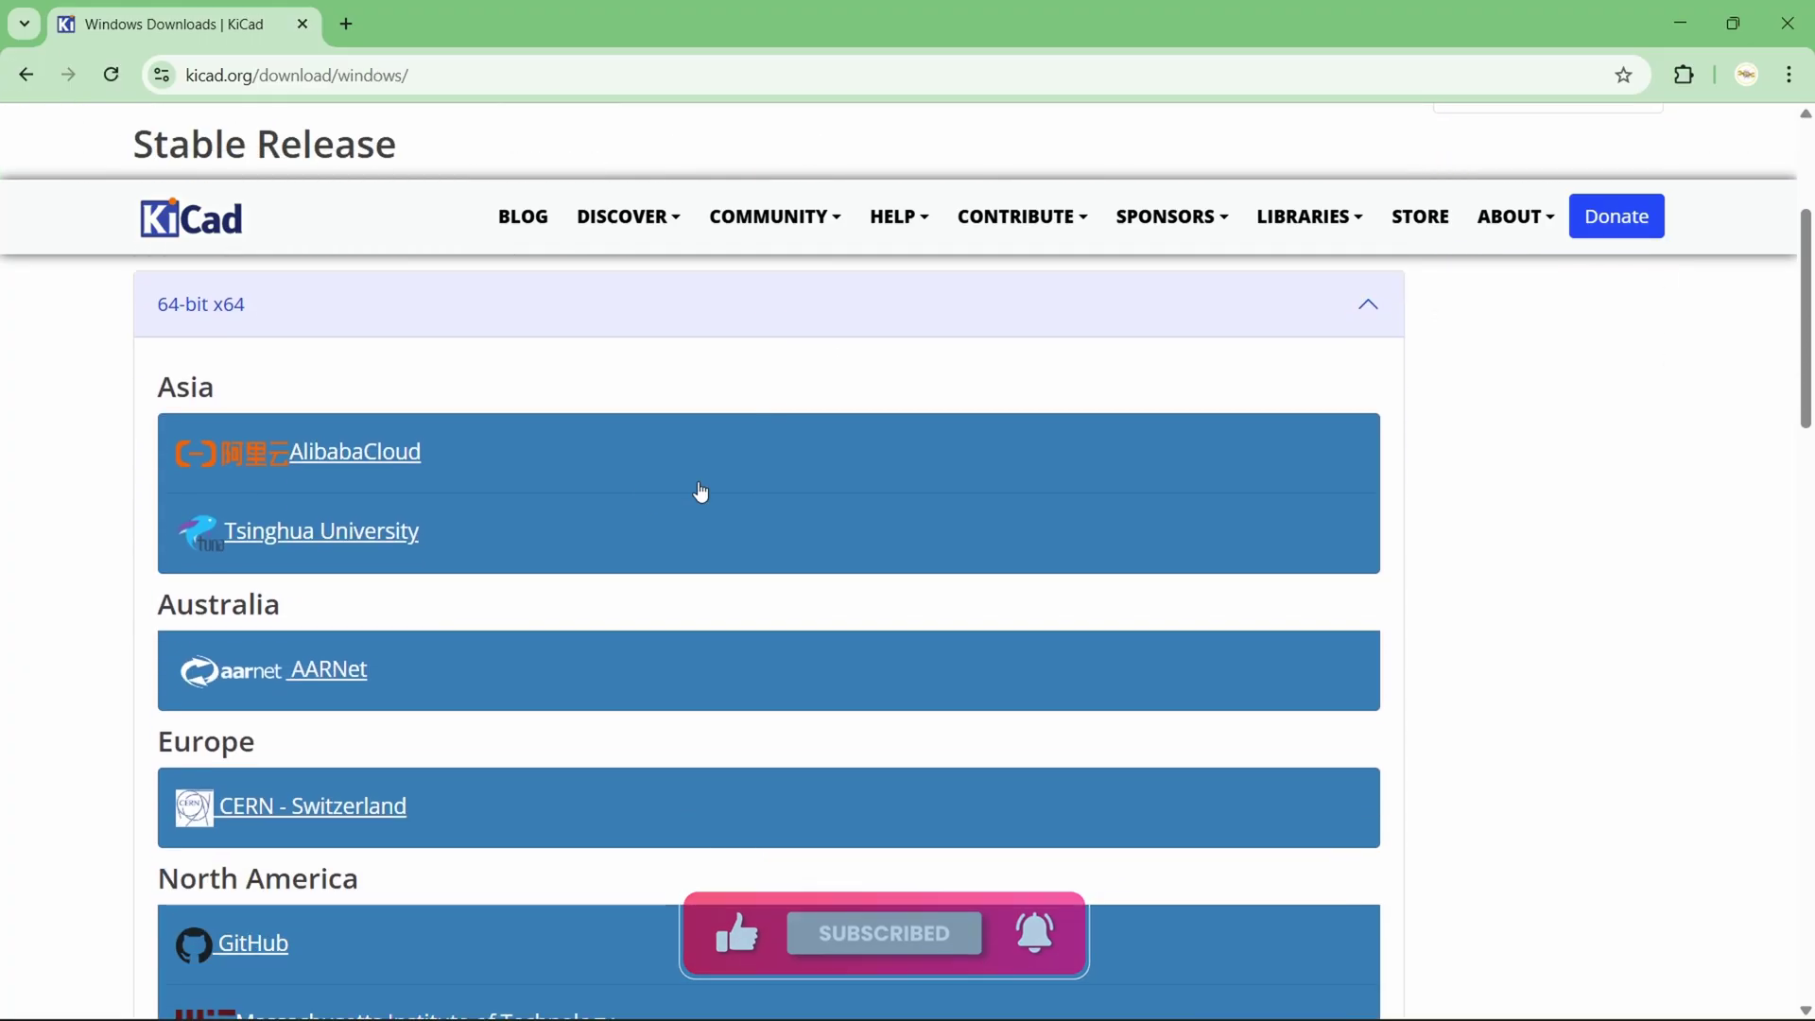
{"action": "scroll", "coordinate": [398, 475], "scroll_direction": "down", "scroll_amount": 3}
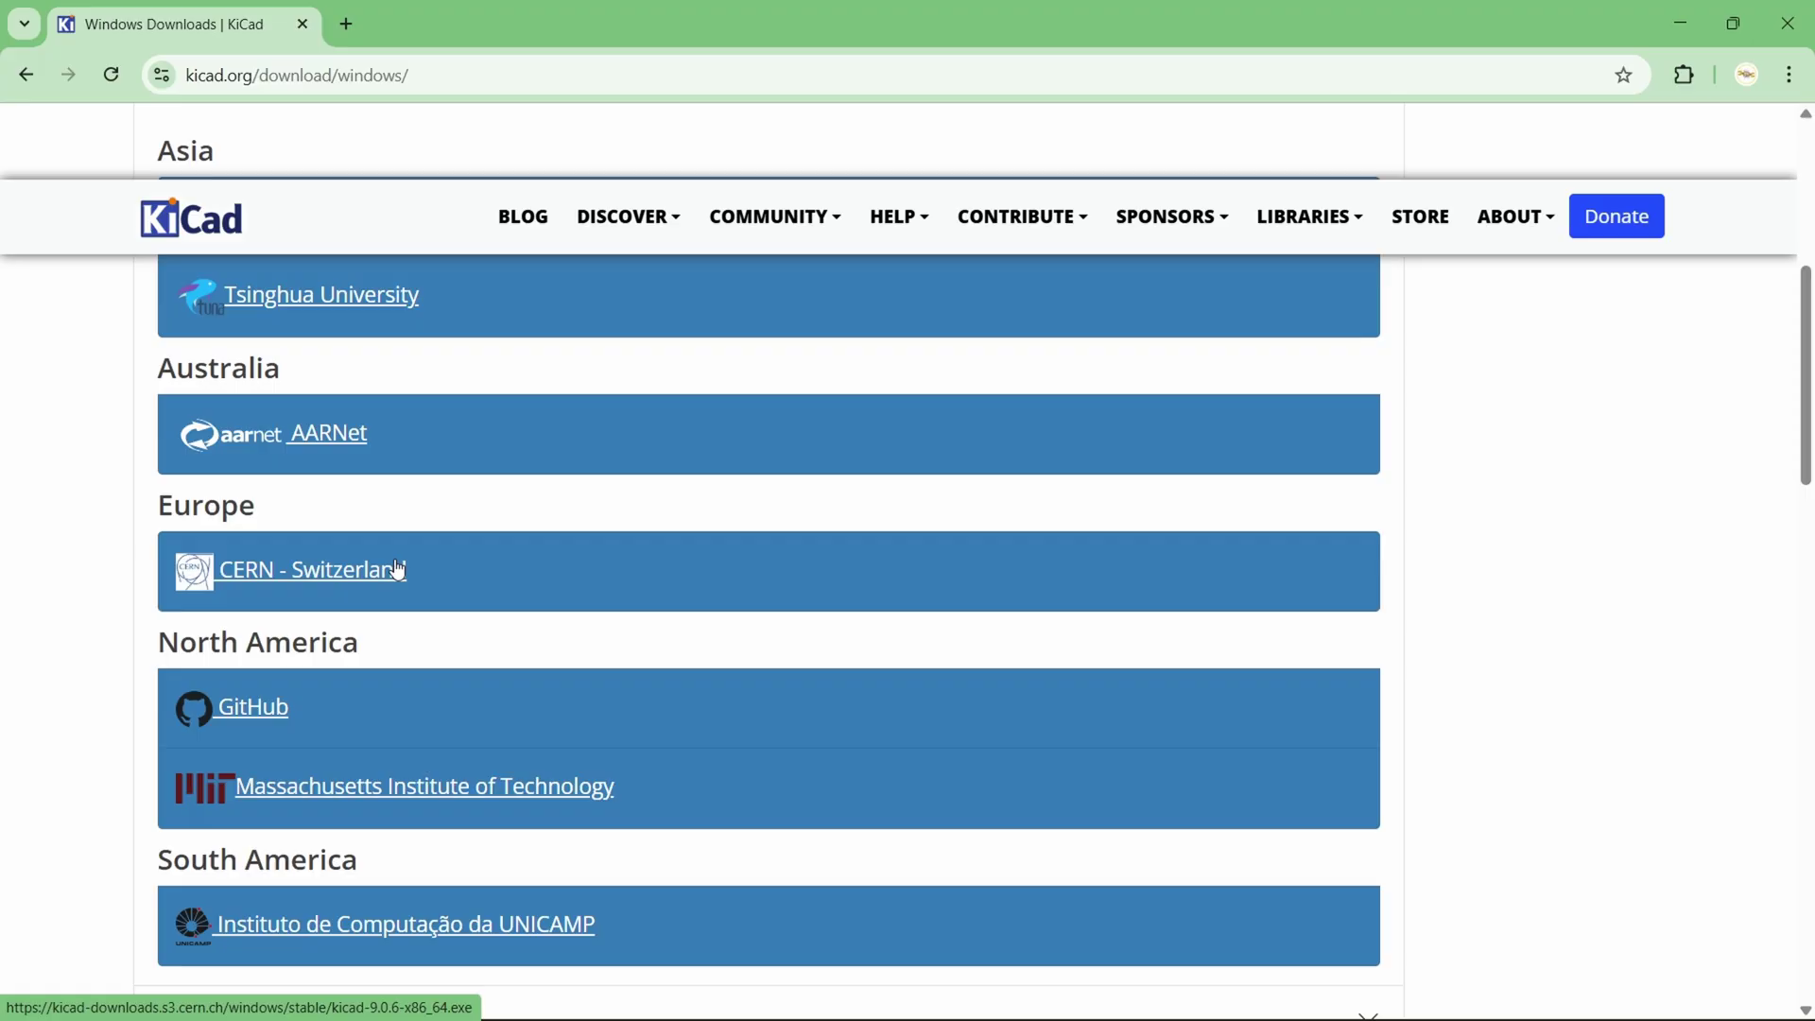
{"action": "scroll", "coordinate": [391, 653], "scroll_direction": "up", "scroll_amount": 5}
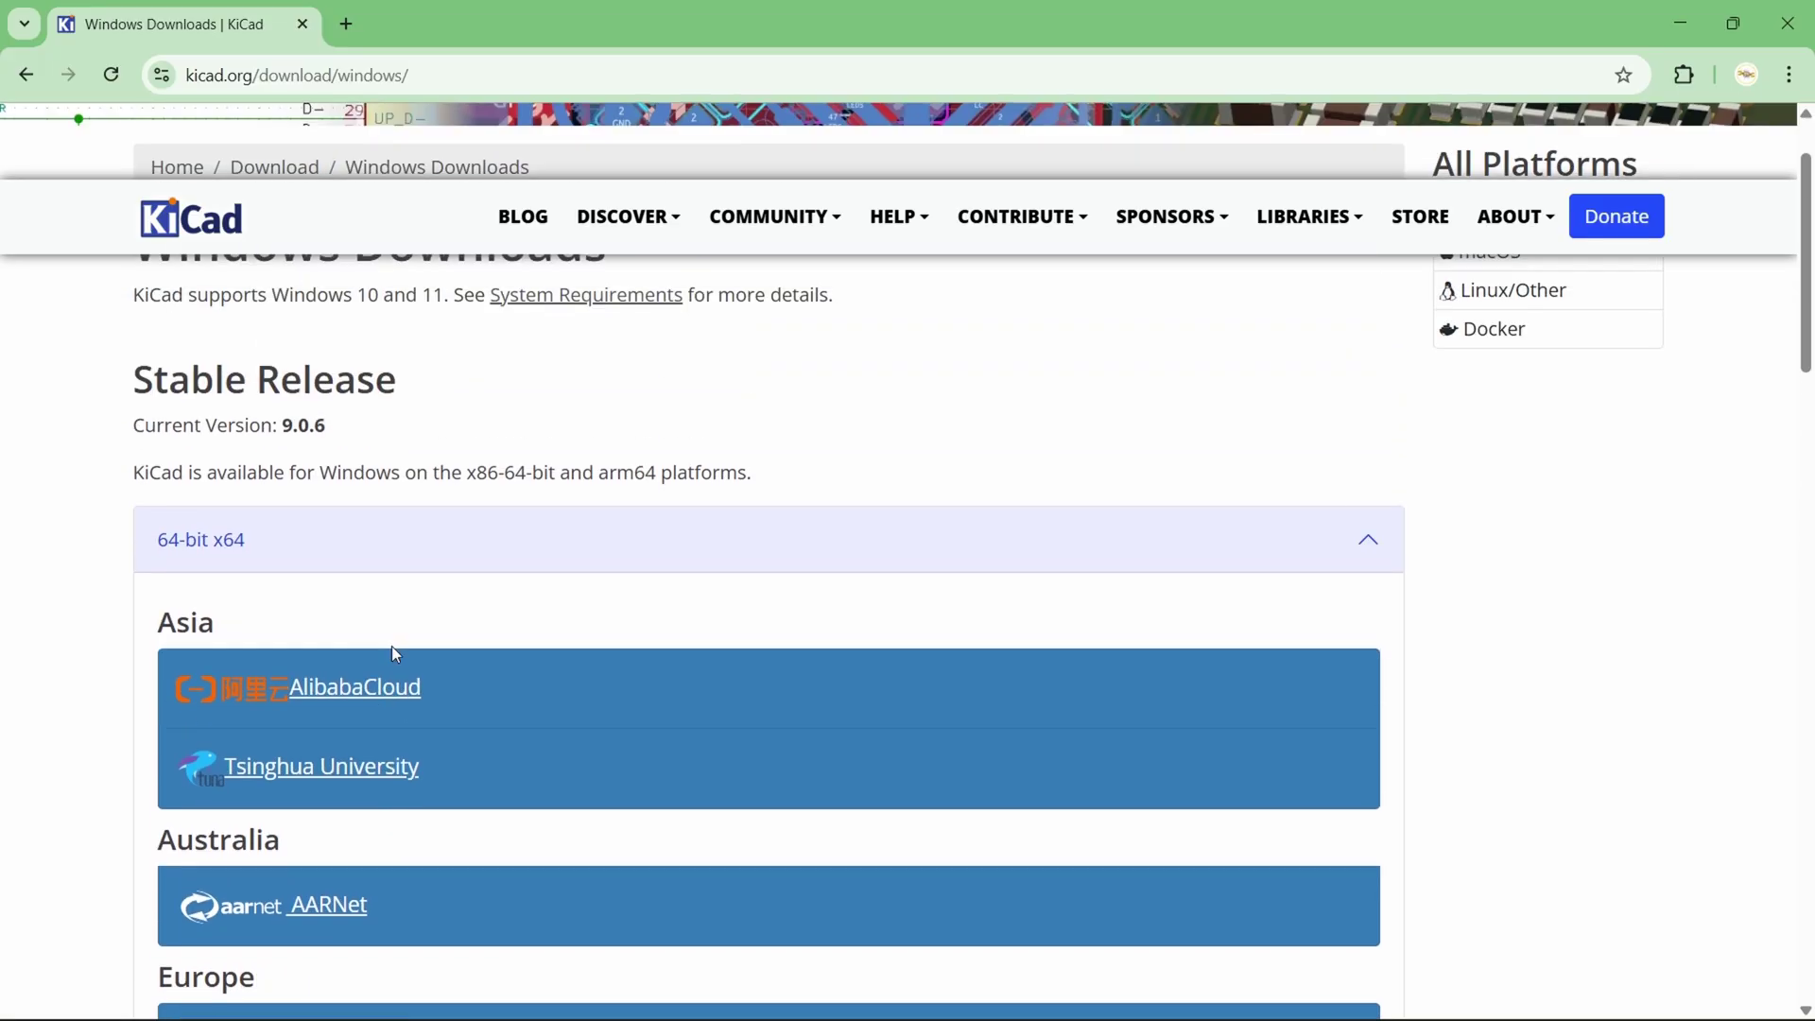
{"action": "left_click", "coordinate": [338, 690]}
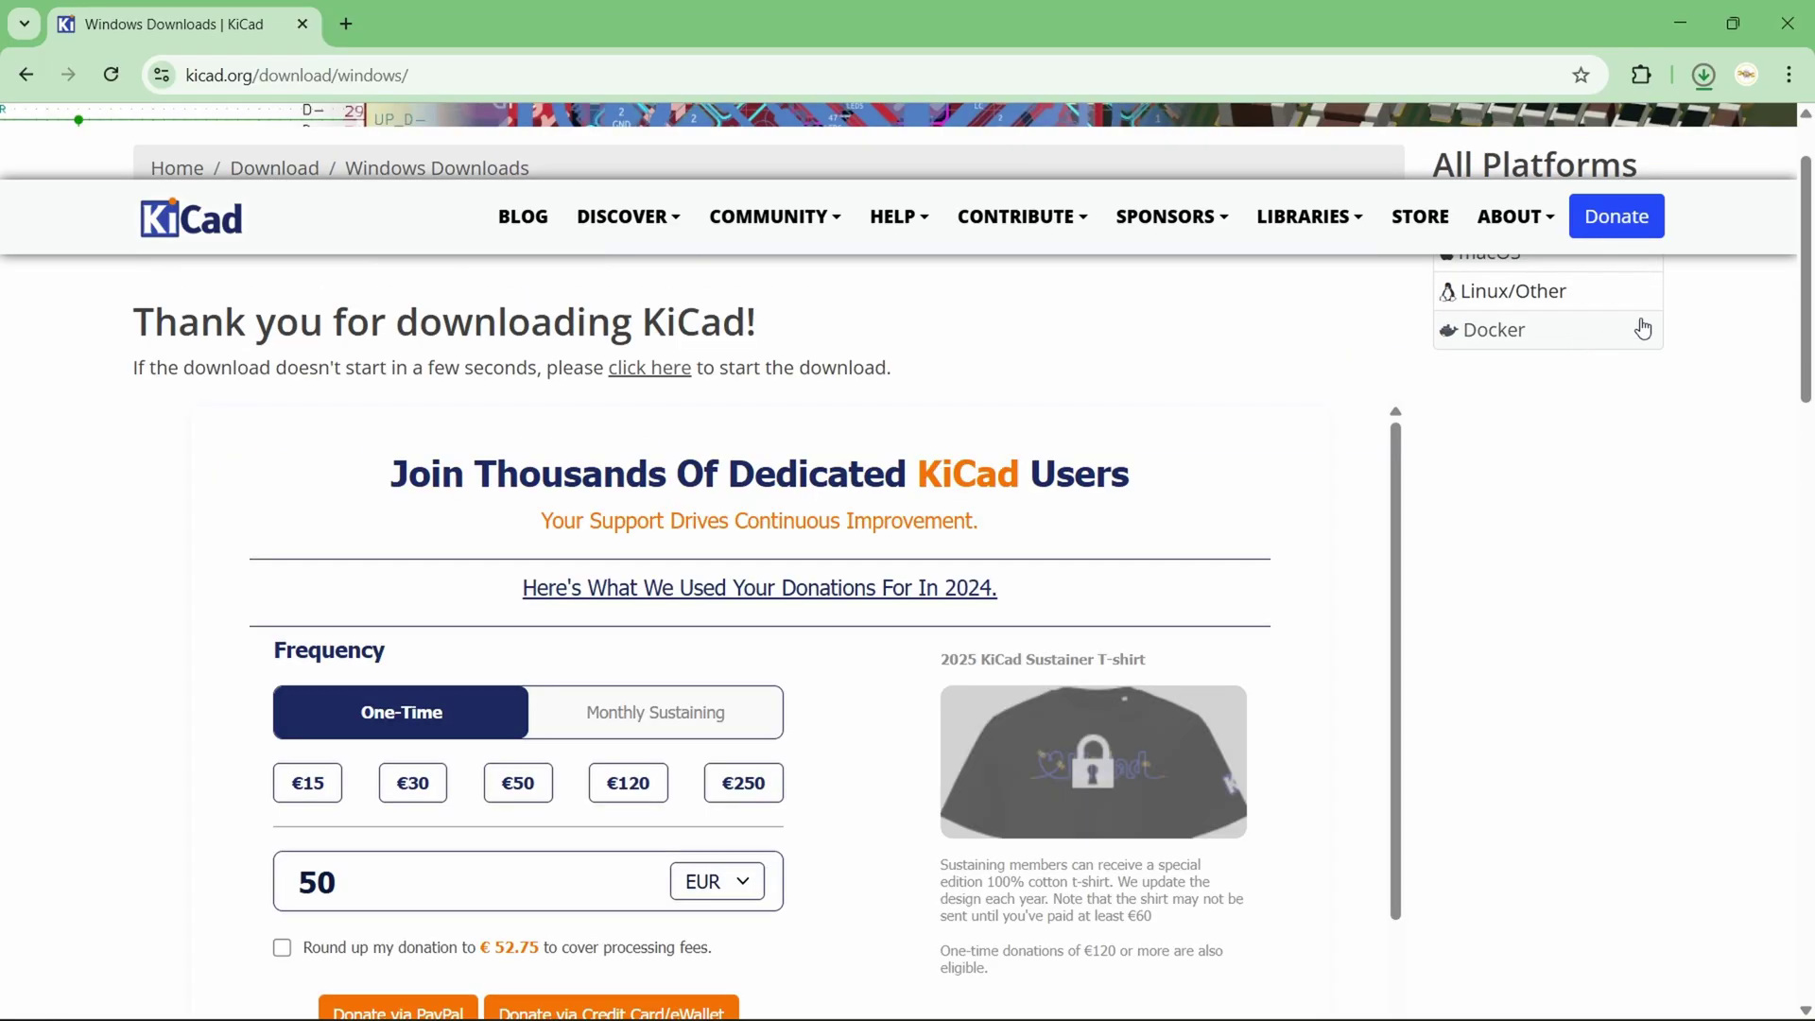
{"action": "left_click", "coordinate": [1704, 77]}
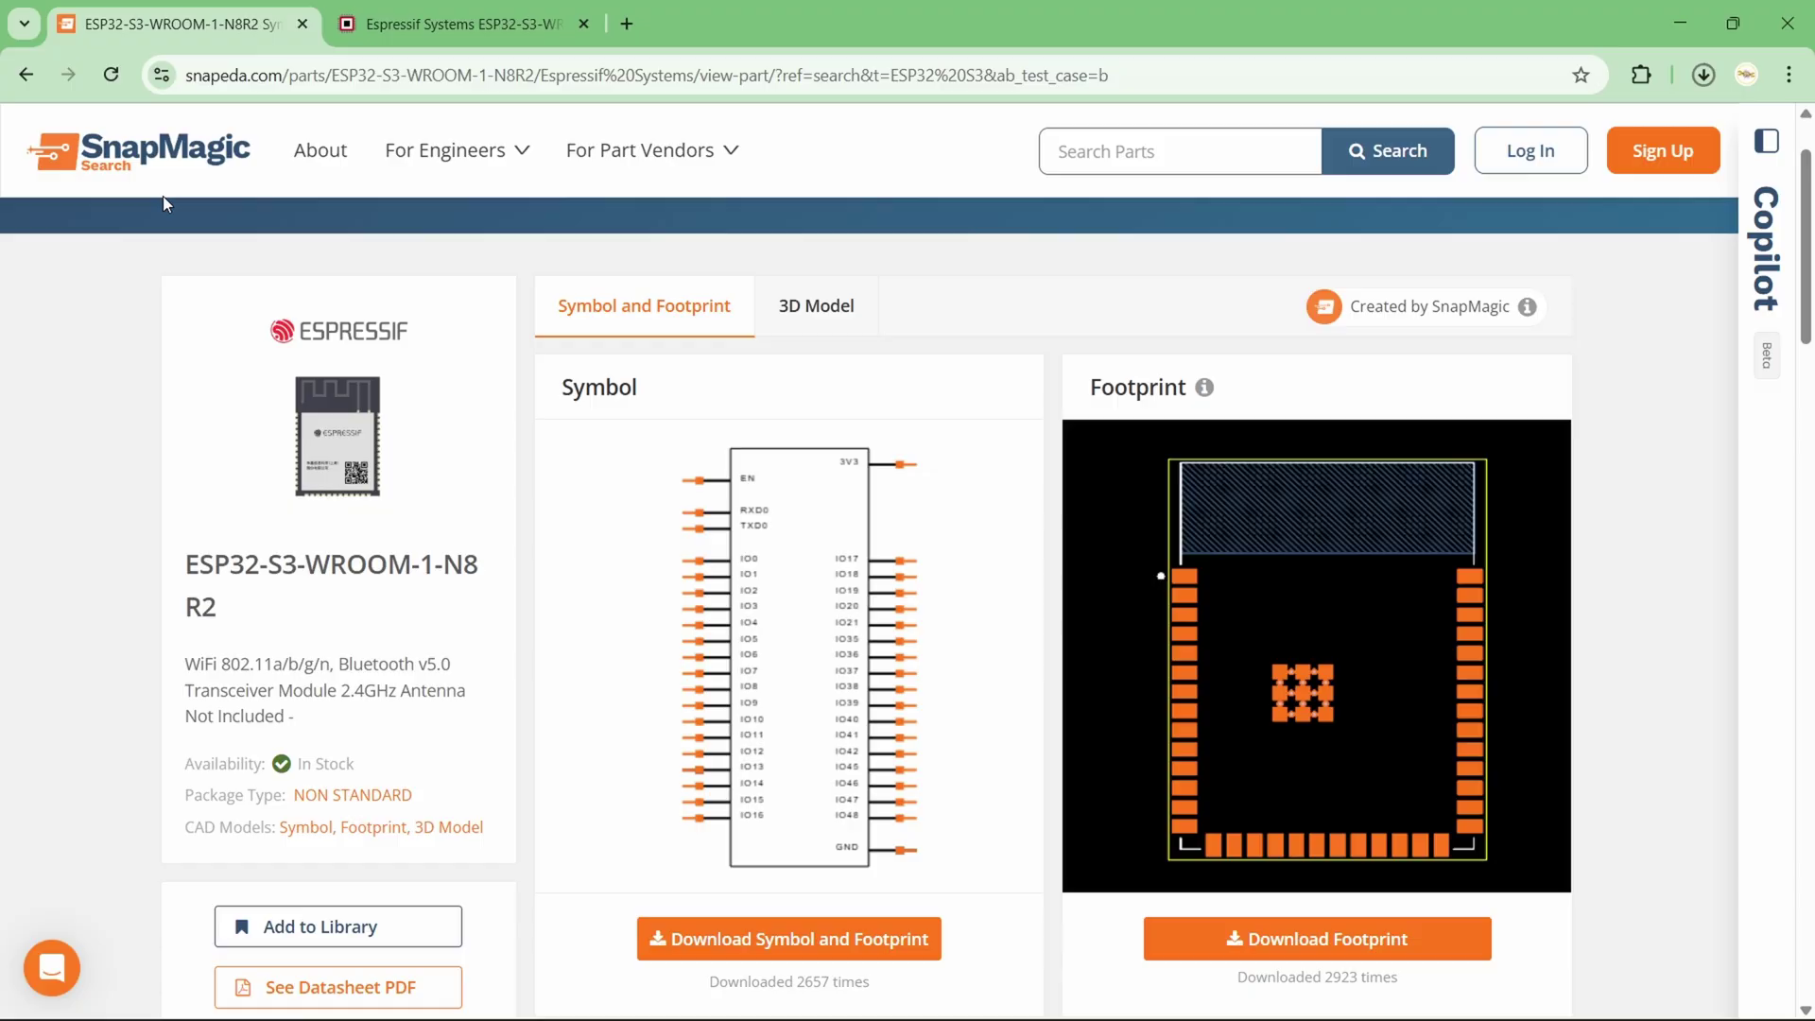
Step: Compare the ESP32-S3-WROOM-1 symbol, footprint and 3D model offered by SnapMagic and Ultra Librarian
{"action": "key", "text": "ctrl+Tab"}
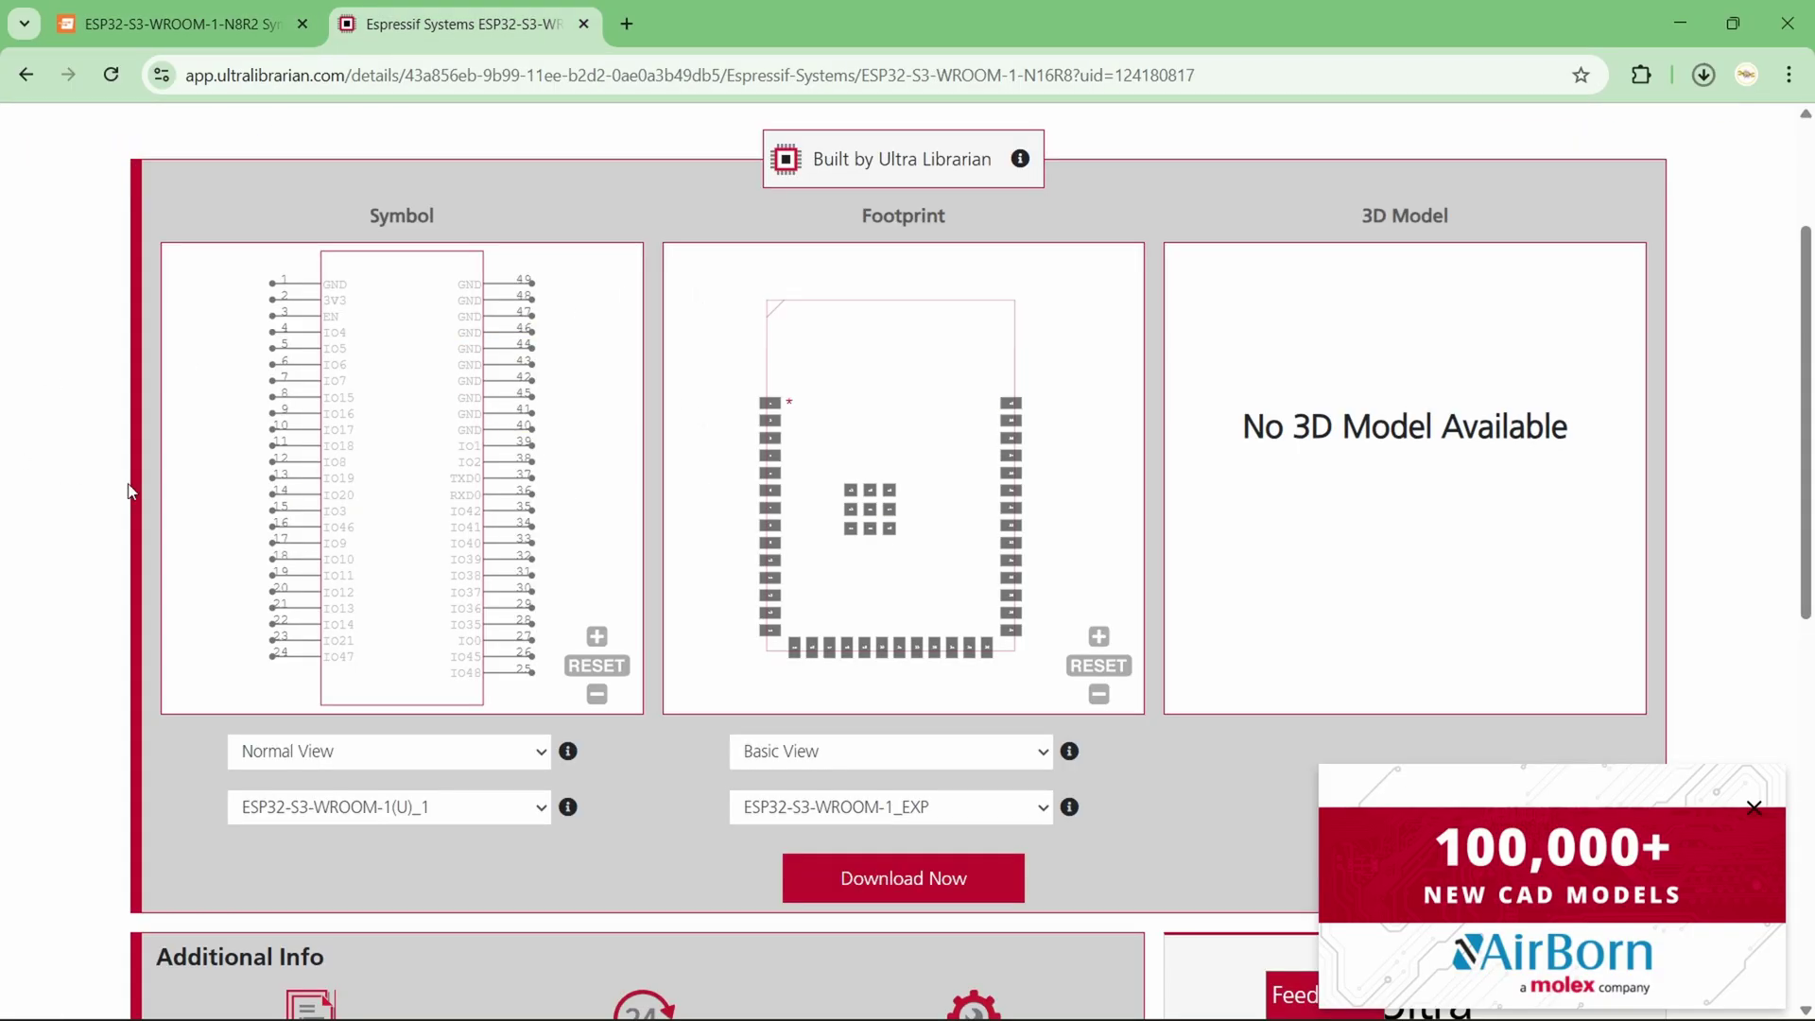
{"action": "left_click", "coordinate": [189, 27]}
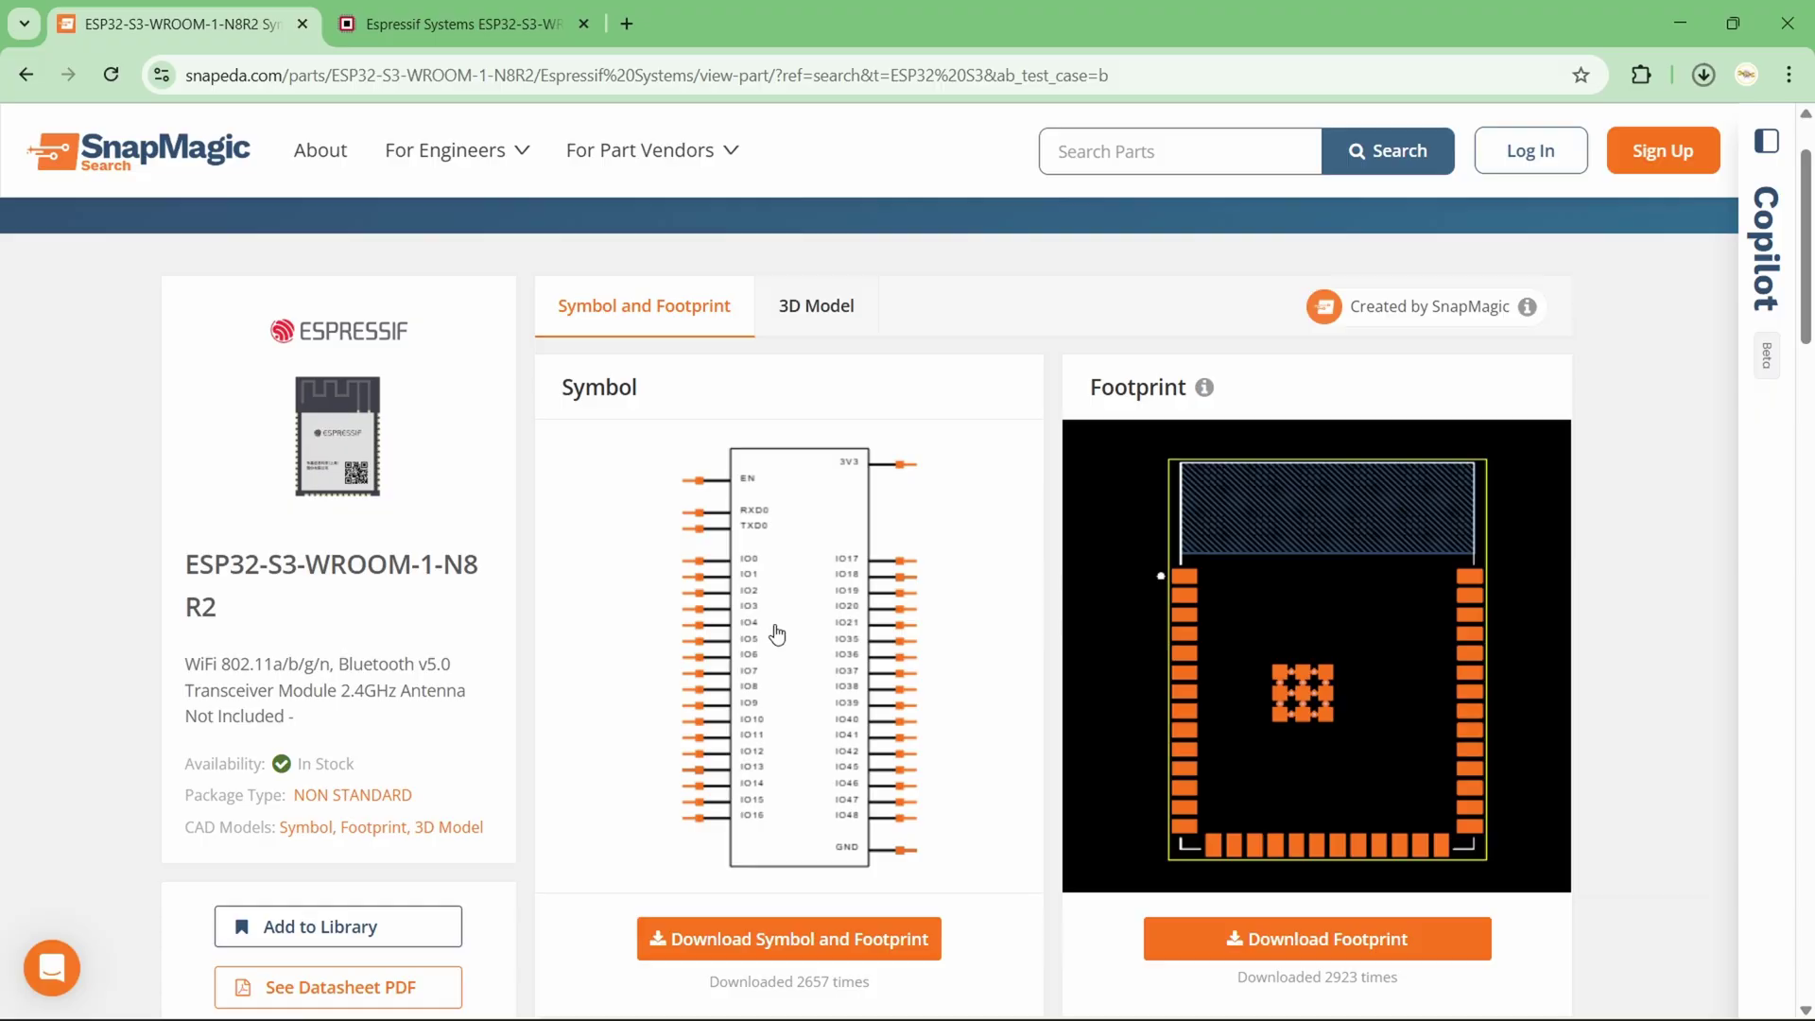
{"action": "left_click", "coordinate": [794, 313]}
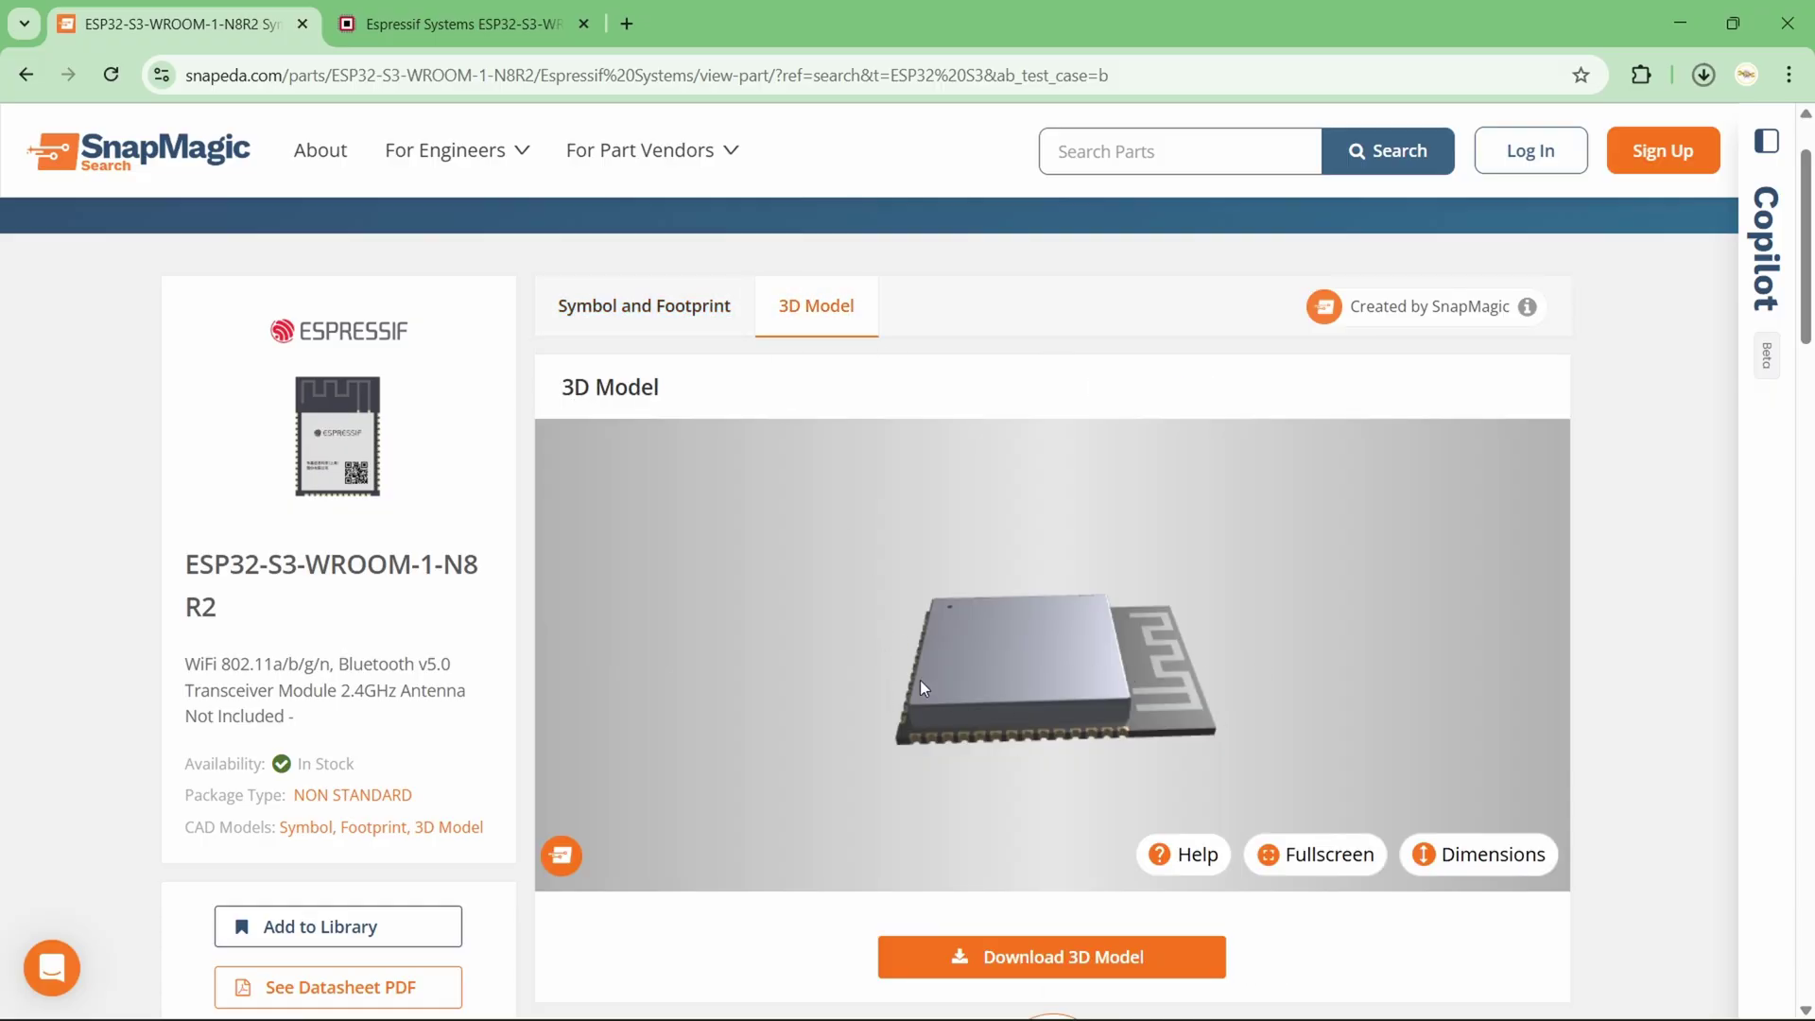
{"action": "left_click", "coordinate": [515, 29]}
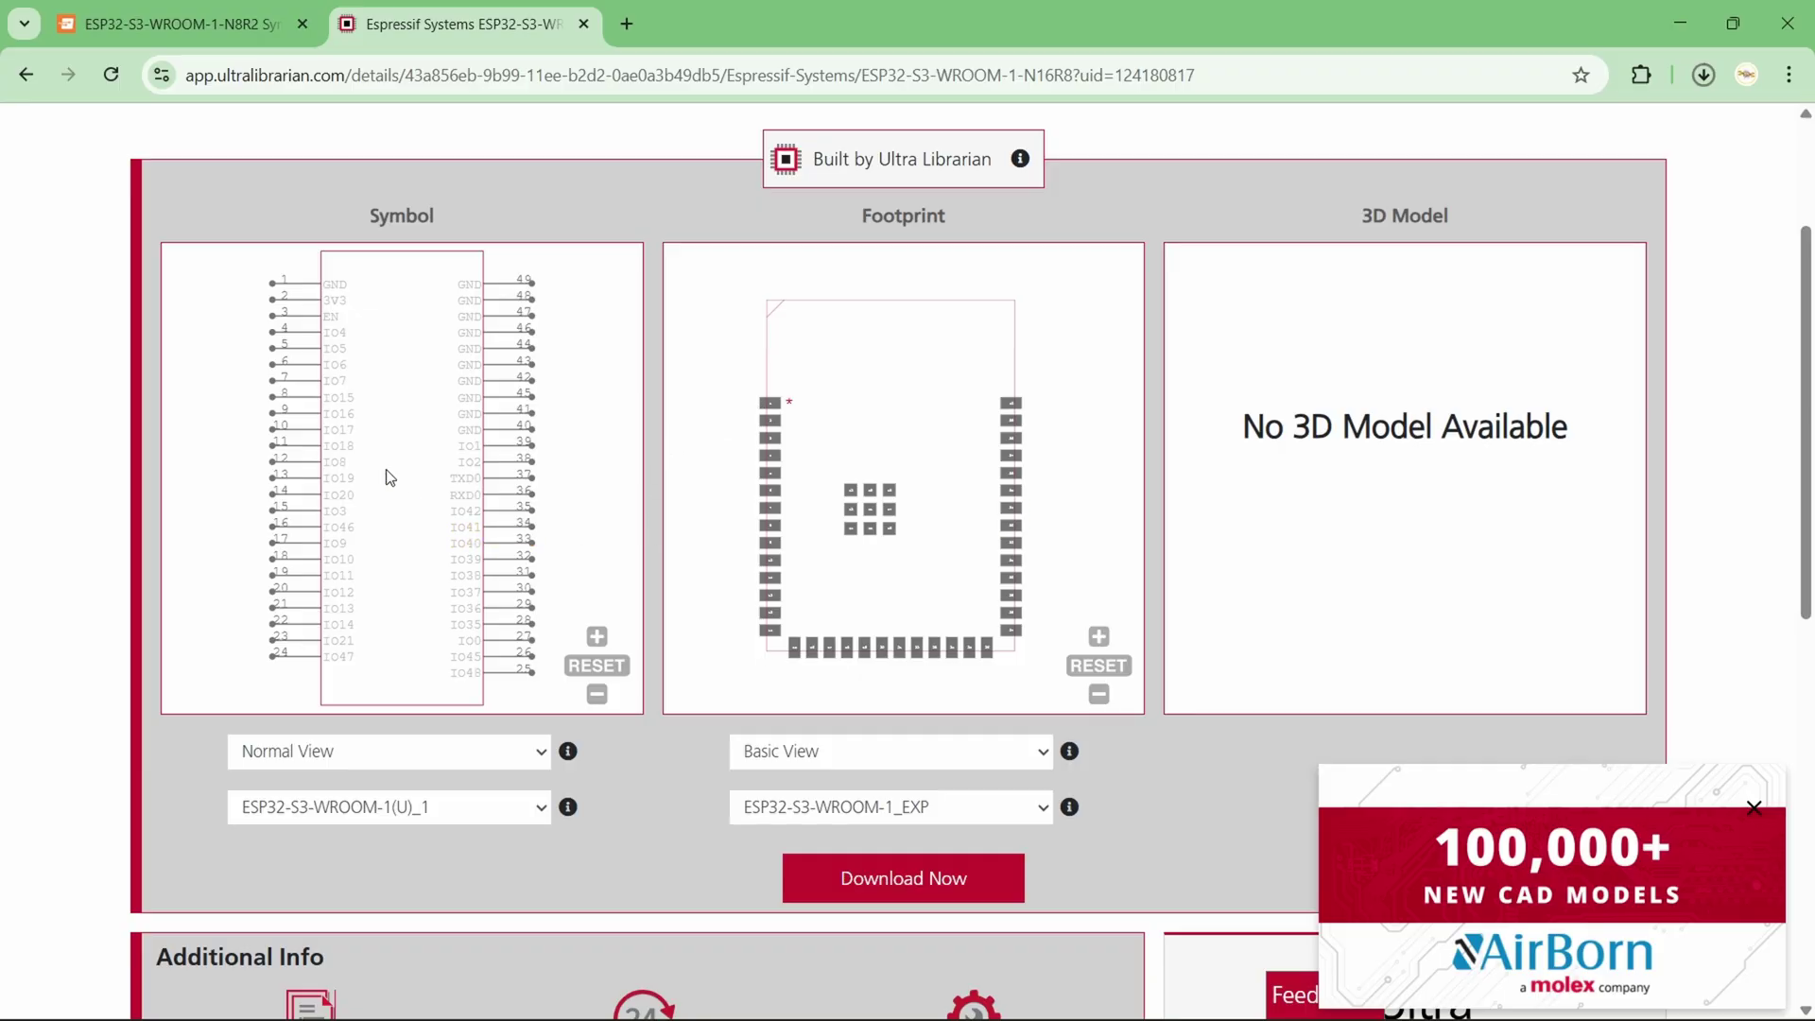
{"action": "left_click", "coordinate": [212, 21]}
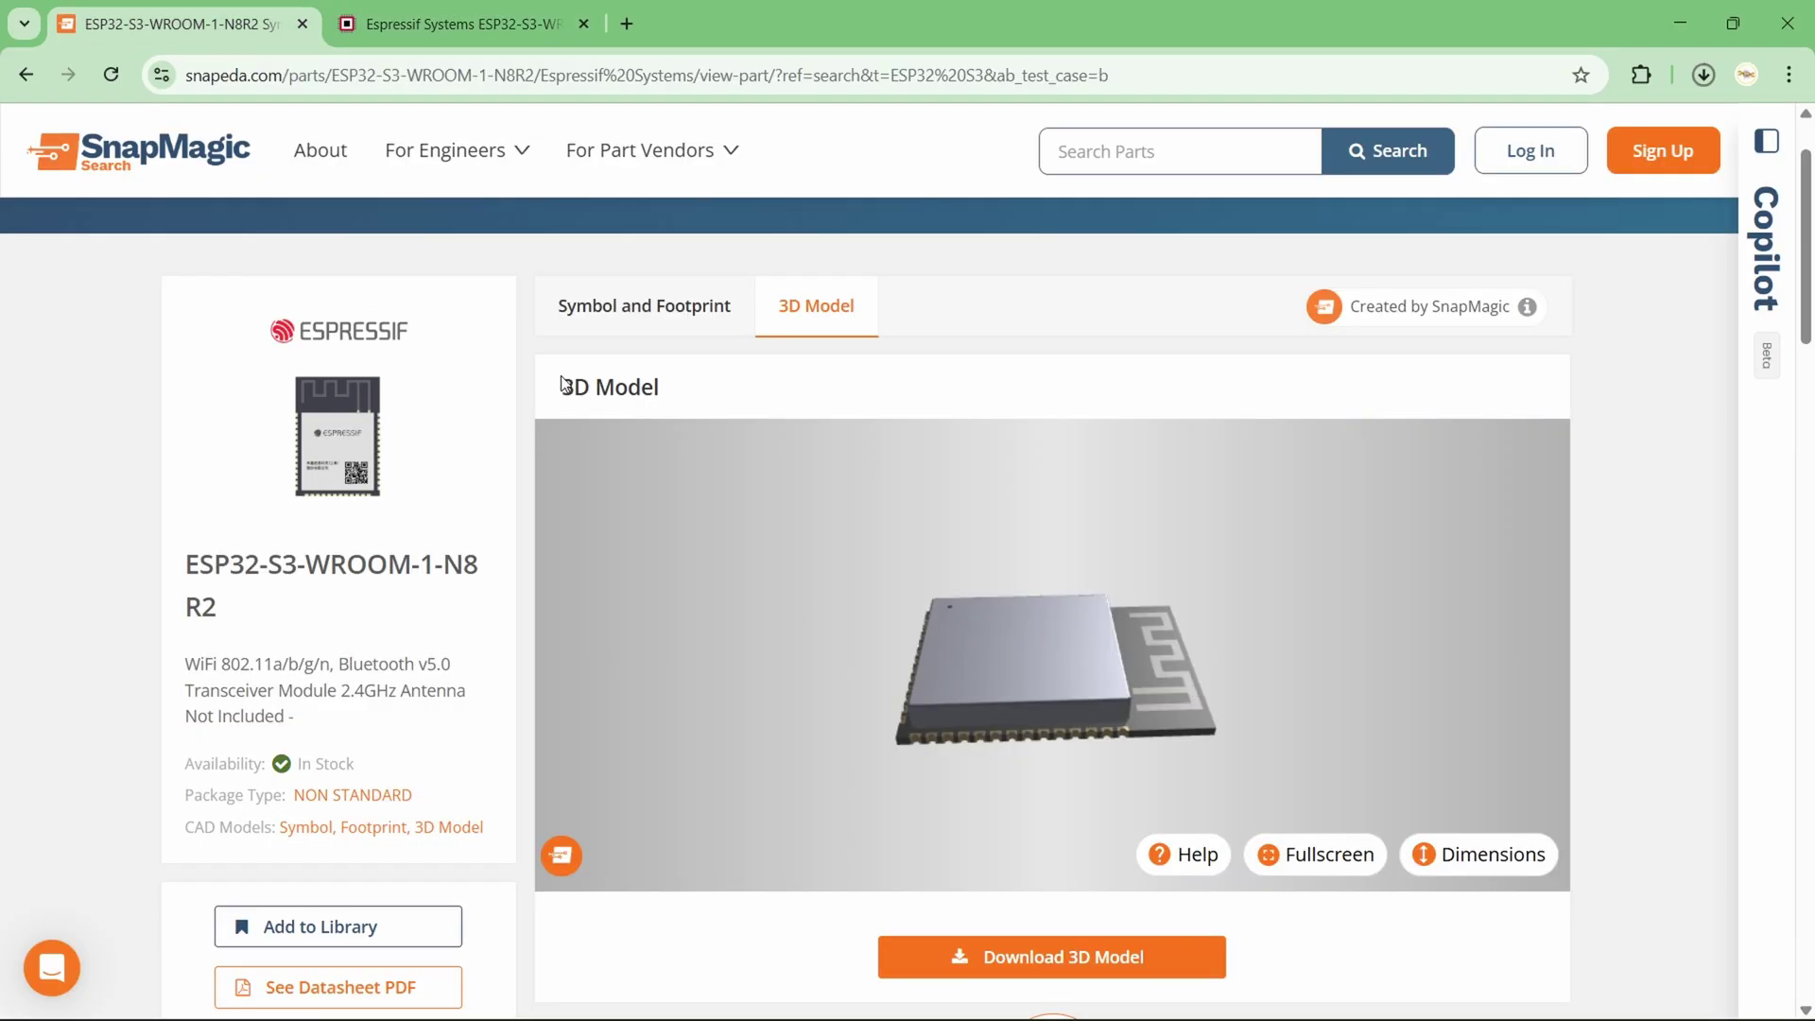
{"action": "left_click", "coordinate": [663, 325]}
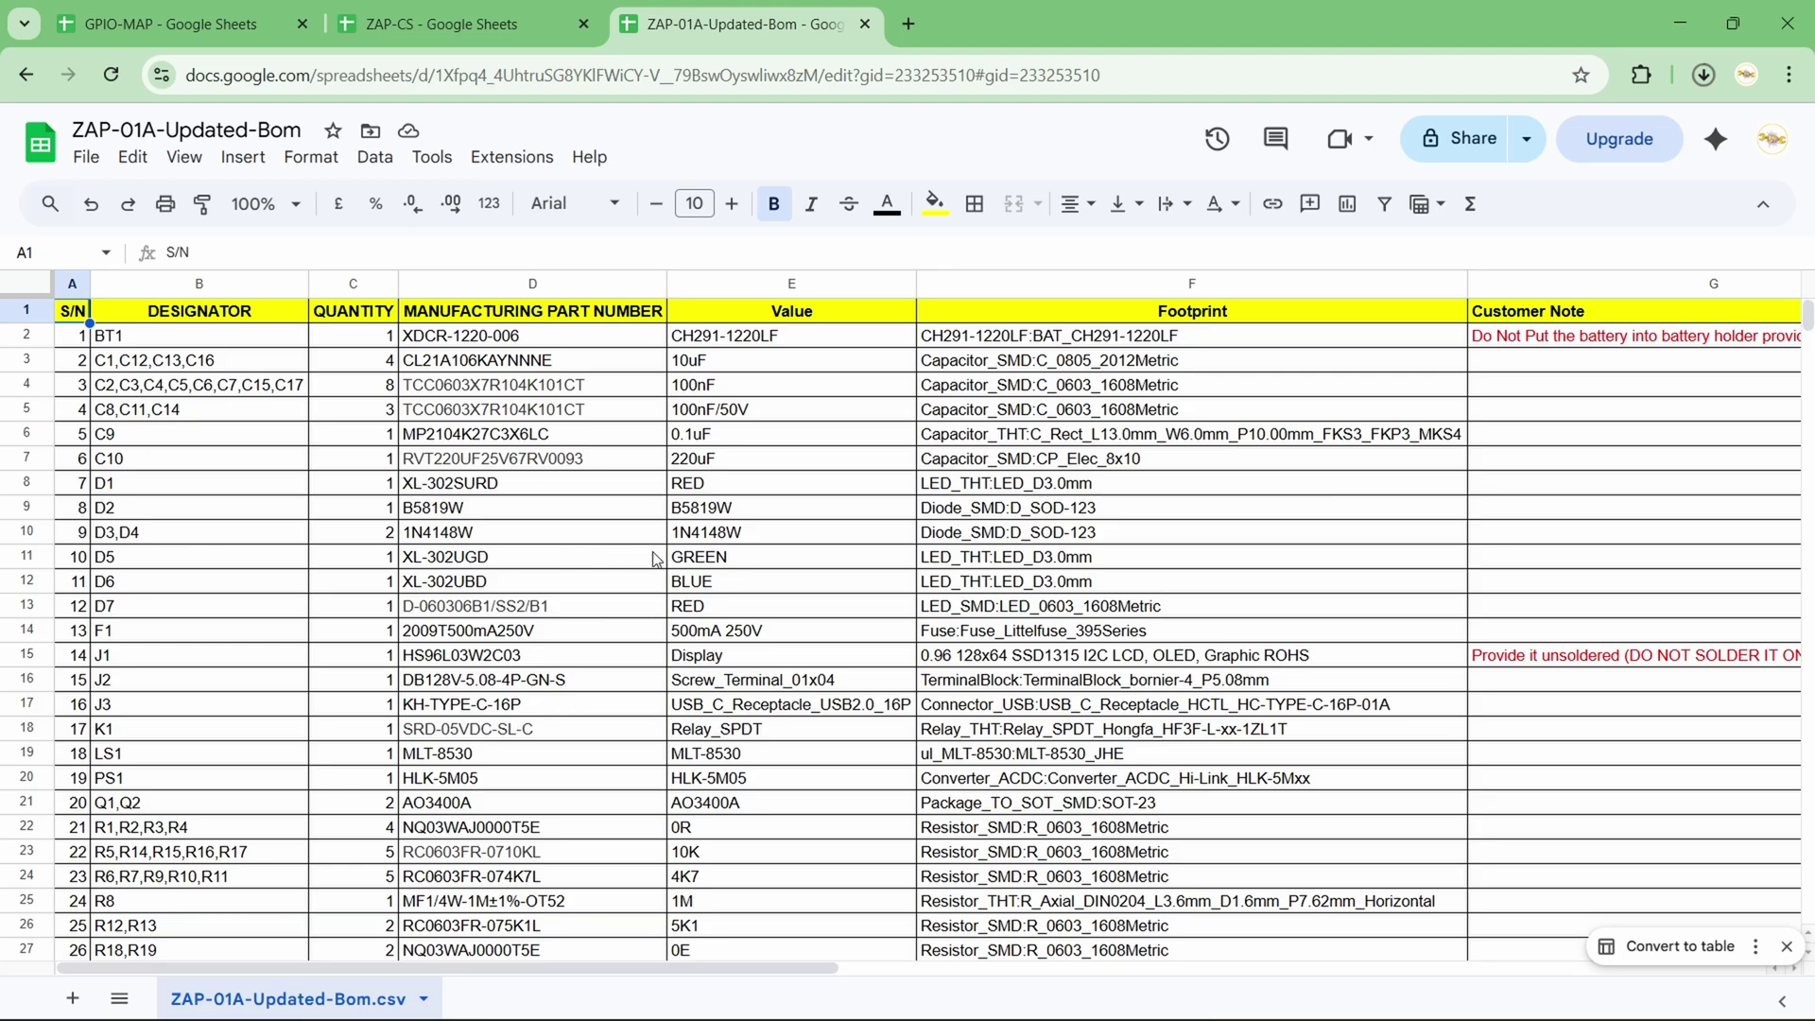
Step: Look through the part numbers, values and footprints in the ZAP-01A-Updated-Bom spreadsheet
{"action": "scroll", "coordinate": [655, 559], "scroll_direction": "down", "scroll_amount": 5}
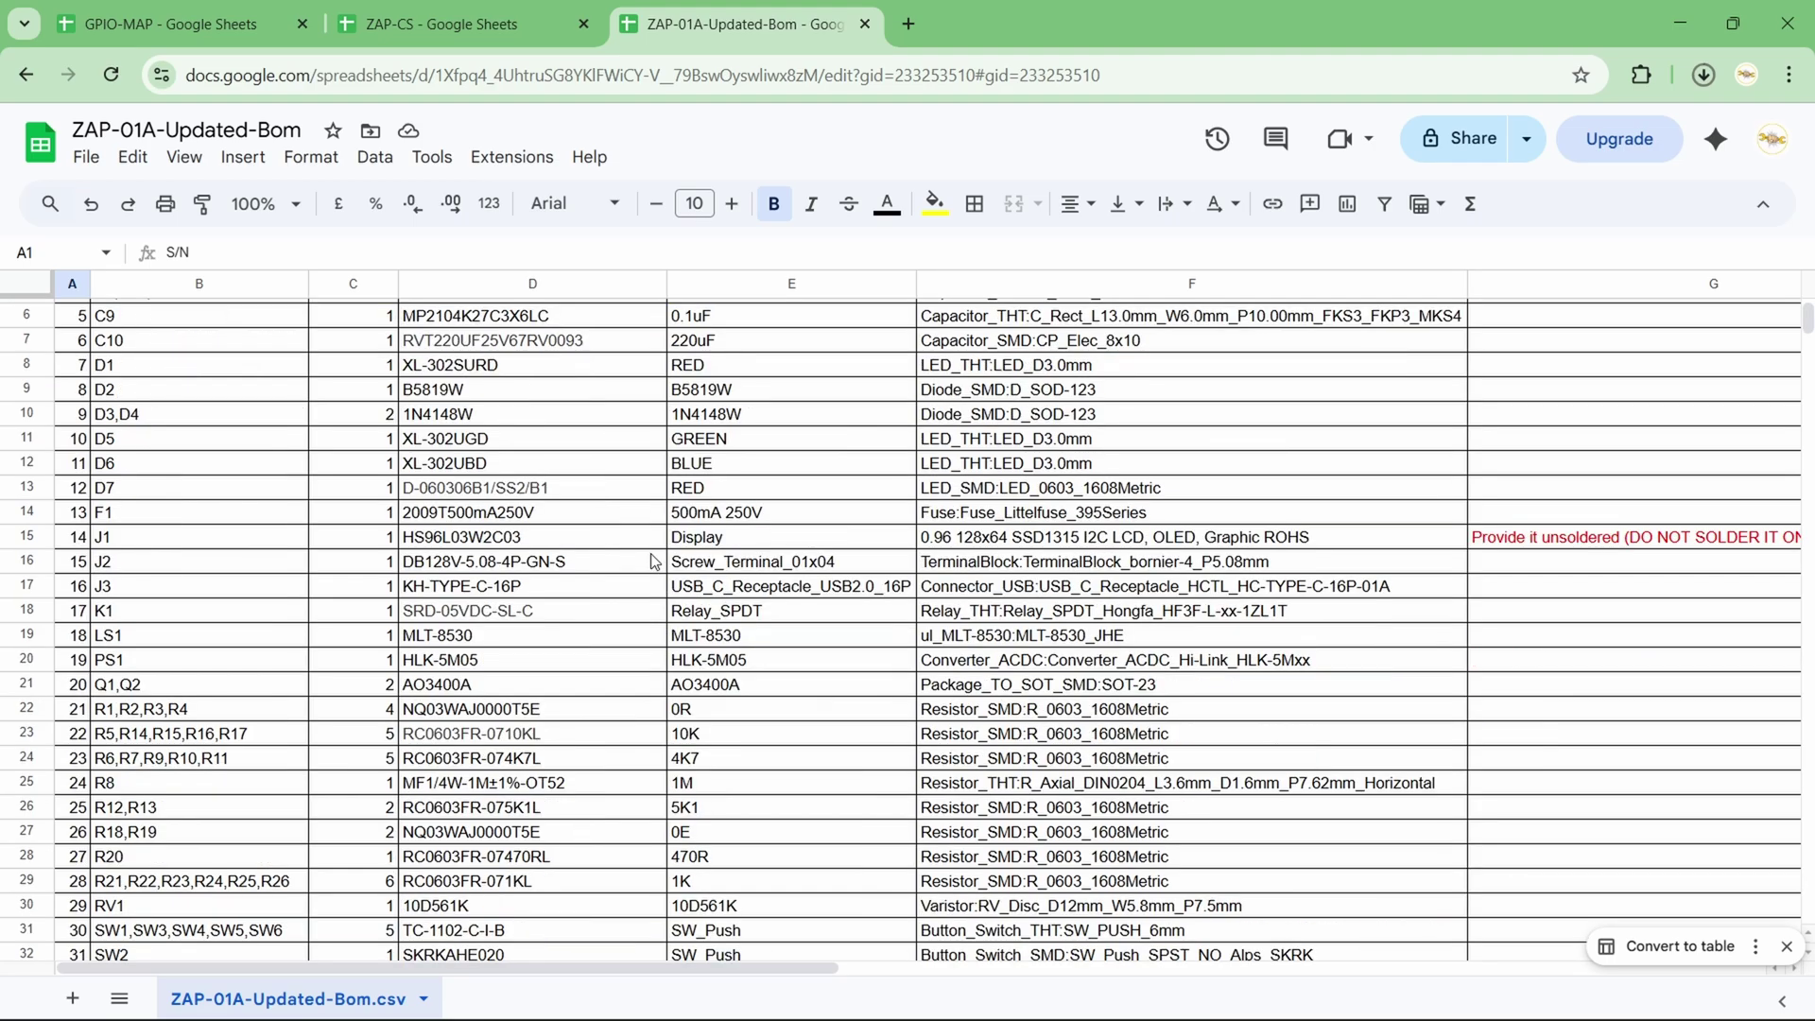
{"action": "scroll", "coordinate": [649, 561], "scroll_direction": "up", "scroll_amount": 5}
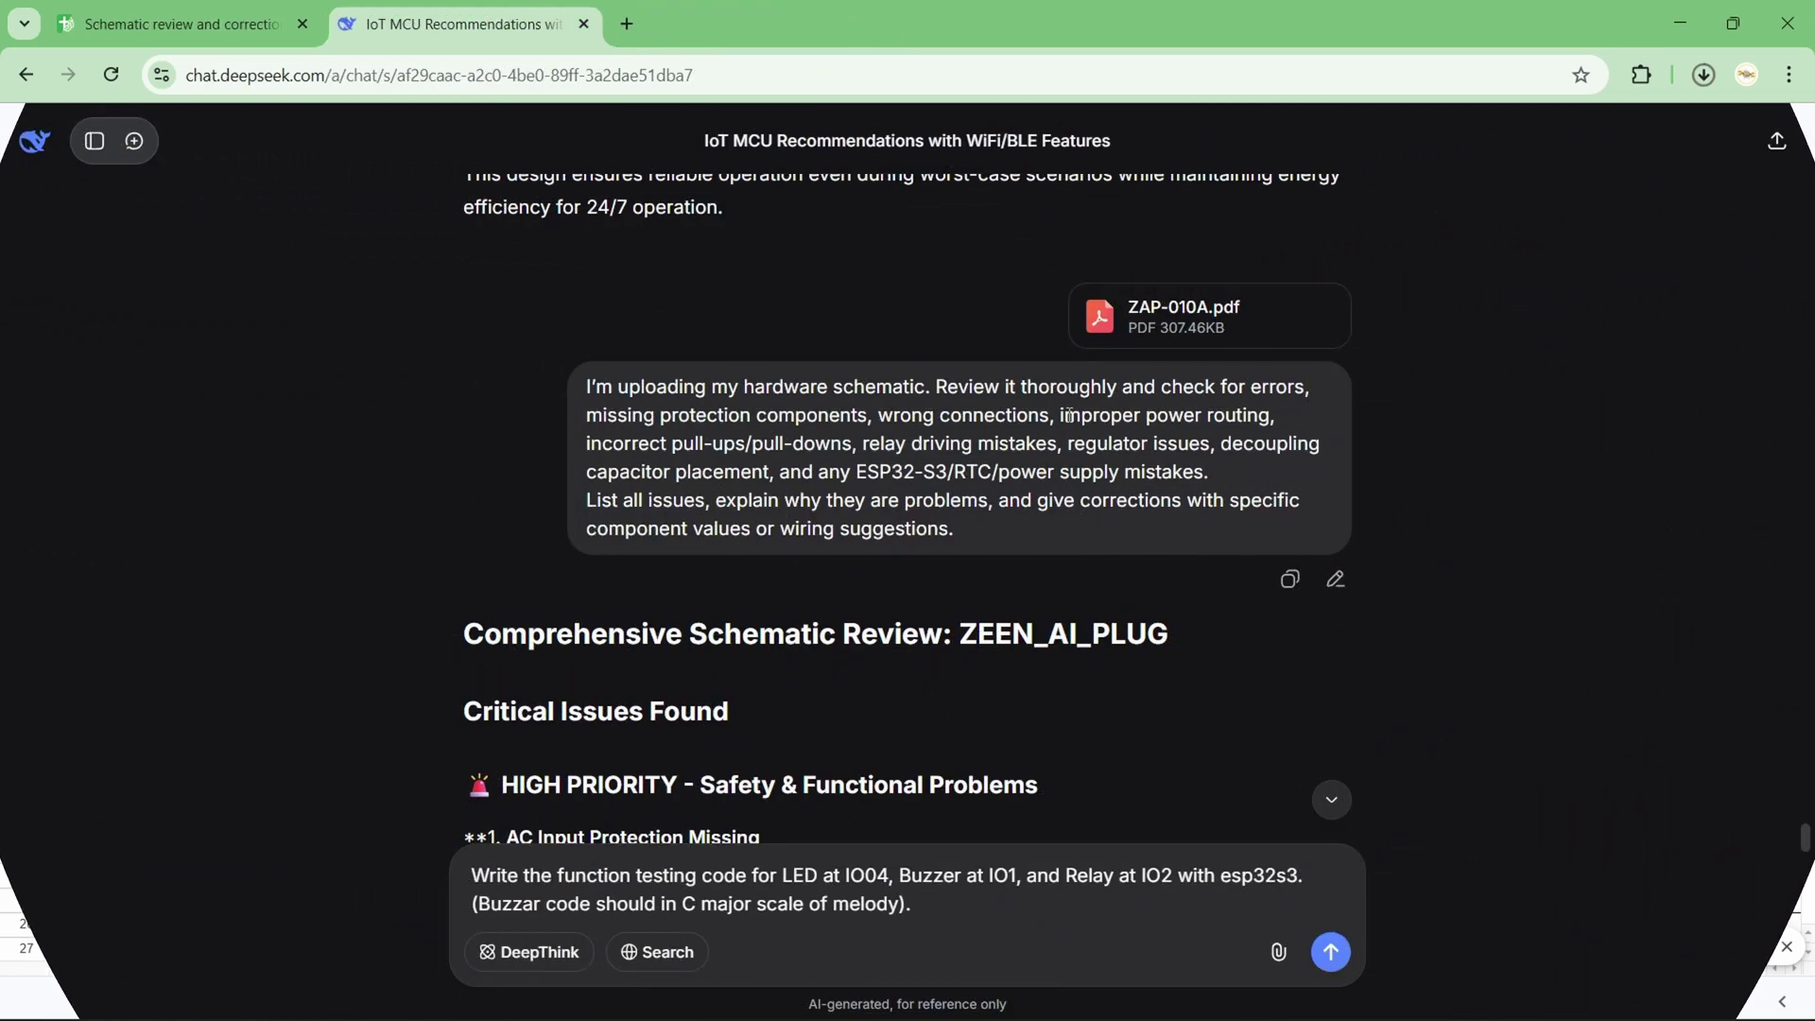
Step: Read the high-priority safety and functional problems in DeepSeek's review of the ZAP-010A schematic
{"action": "scroll", "coordinate": [1068, 414], "scroll_direction": "down", "scroll_amount": 3}
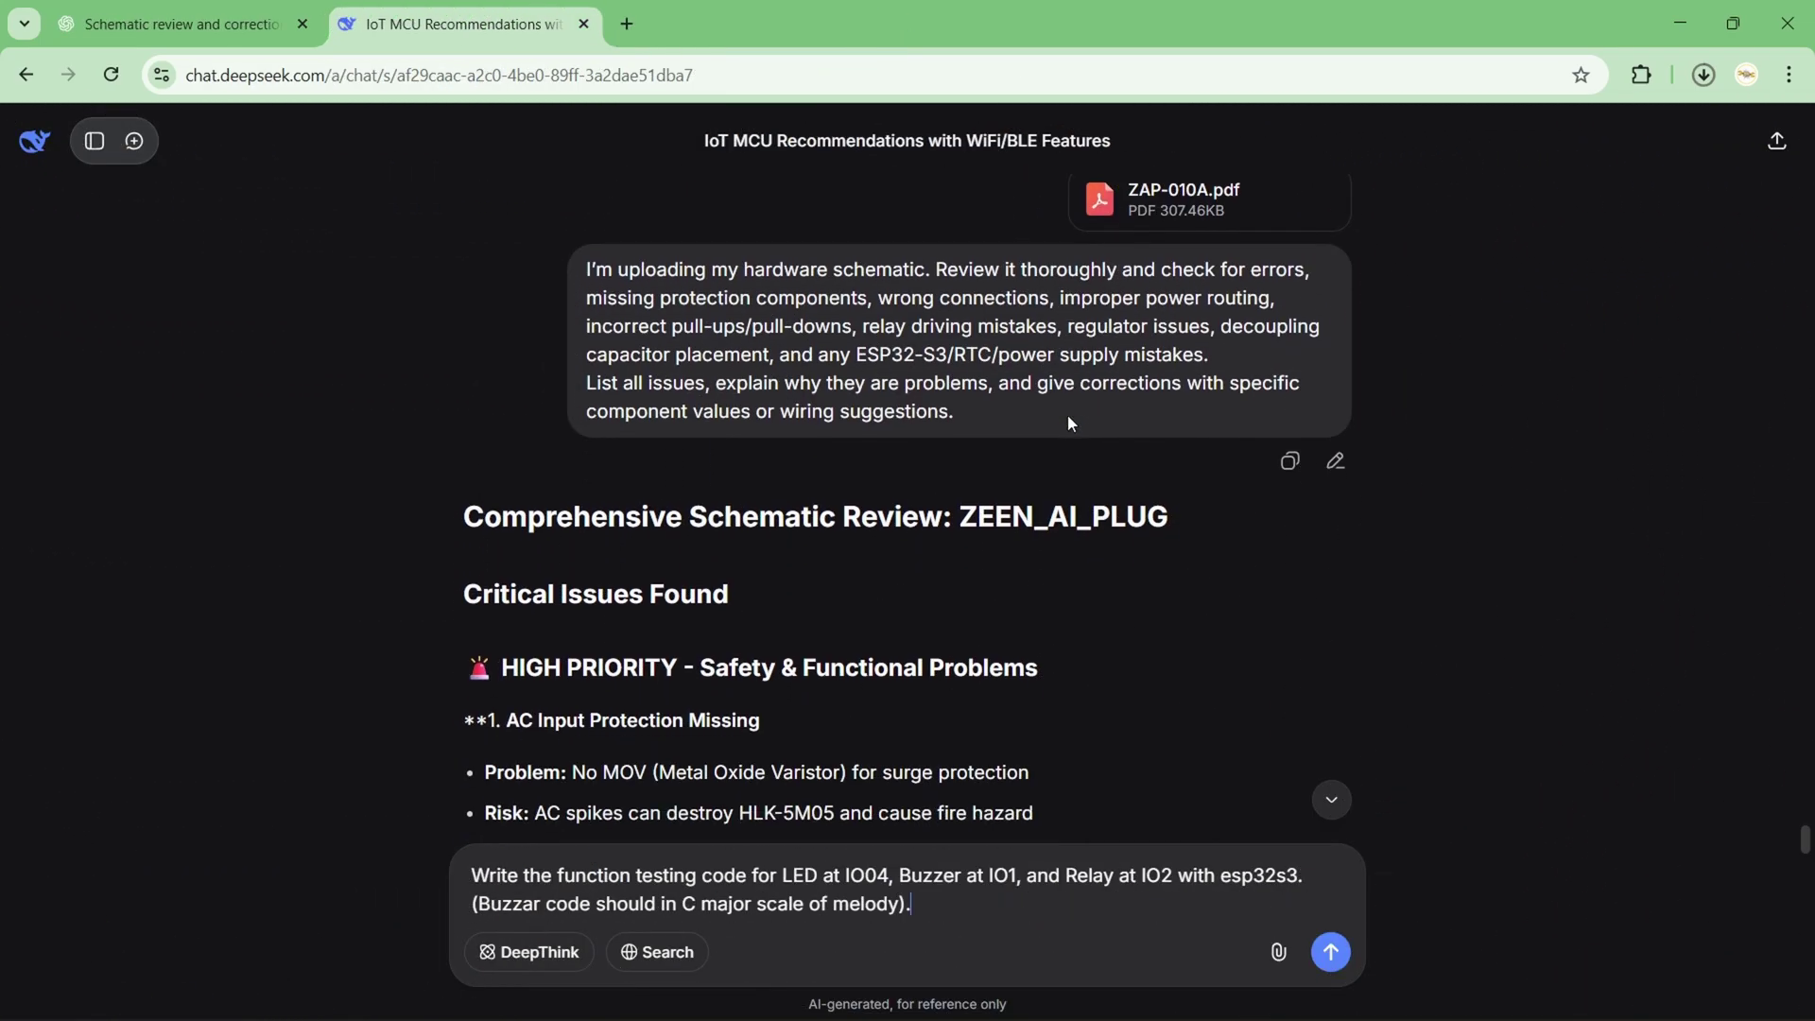
{"action": "scroll", "coordinate": [1068, 424], "scroll_direction": "down", "scroll_amount": 3}
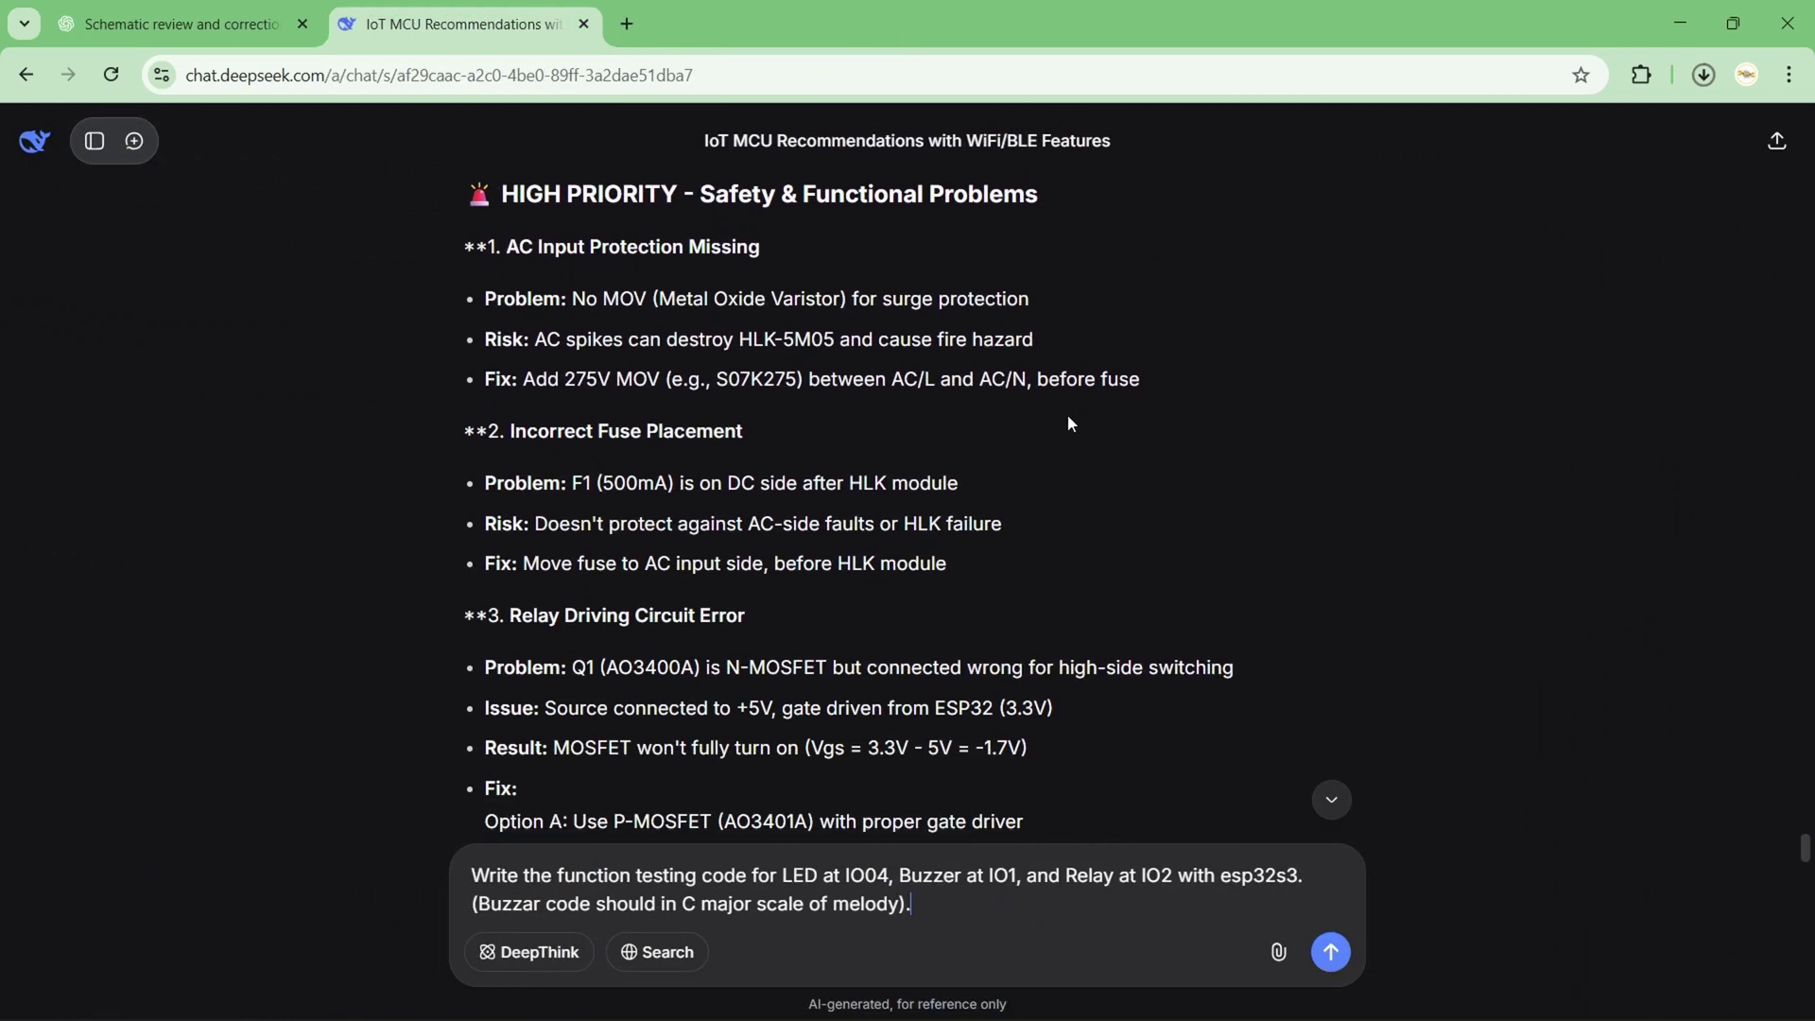
{"action": "scroll", "coordinate": [1069, 417], "scroll_direction": "down", "scroll_amount": 2}
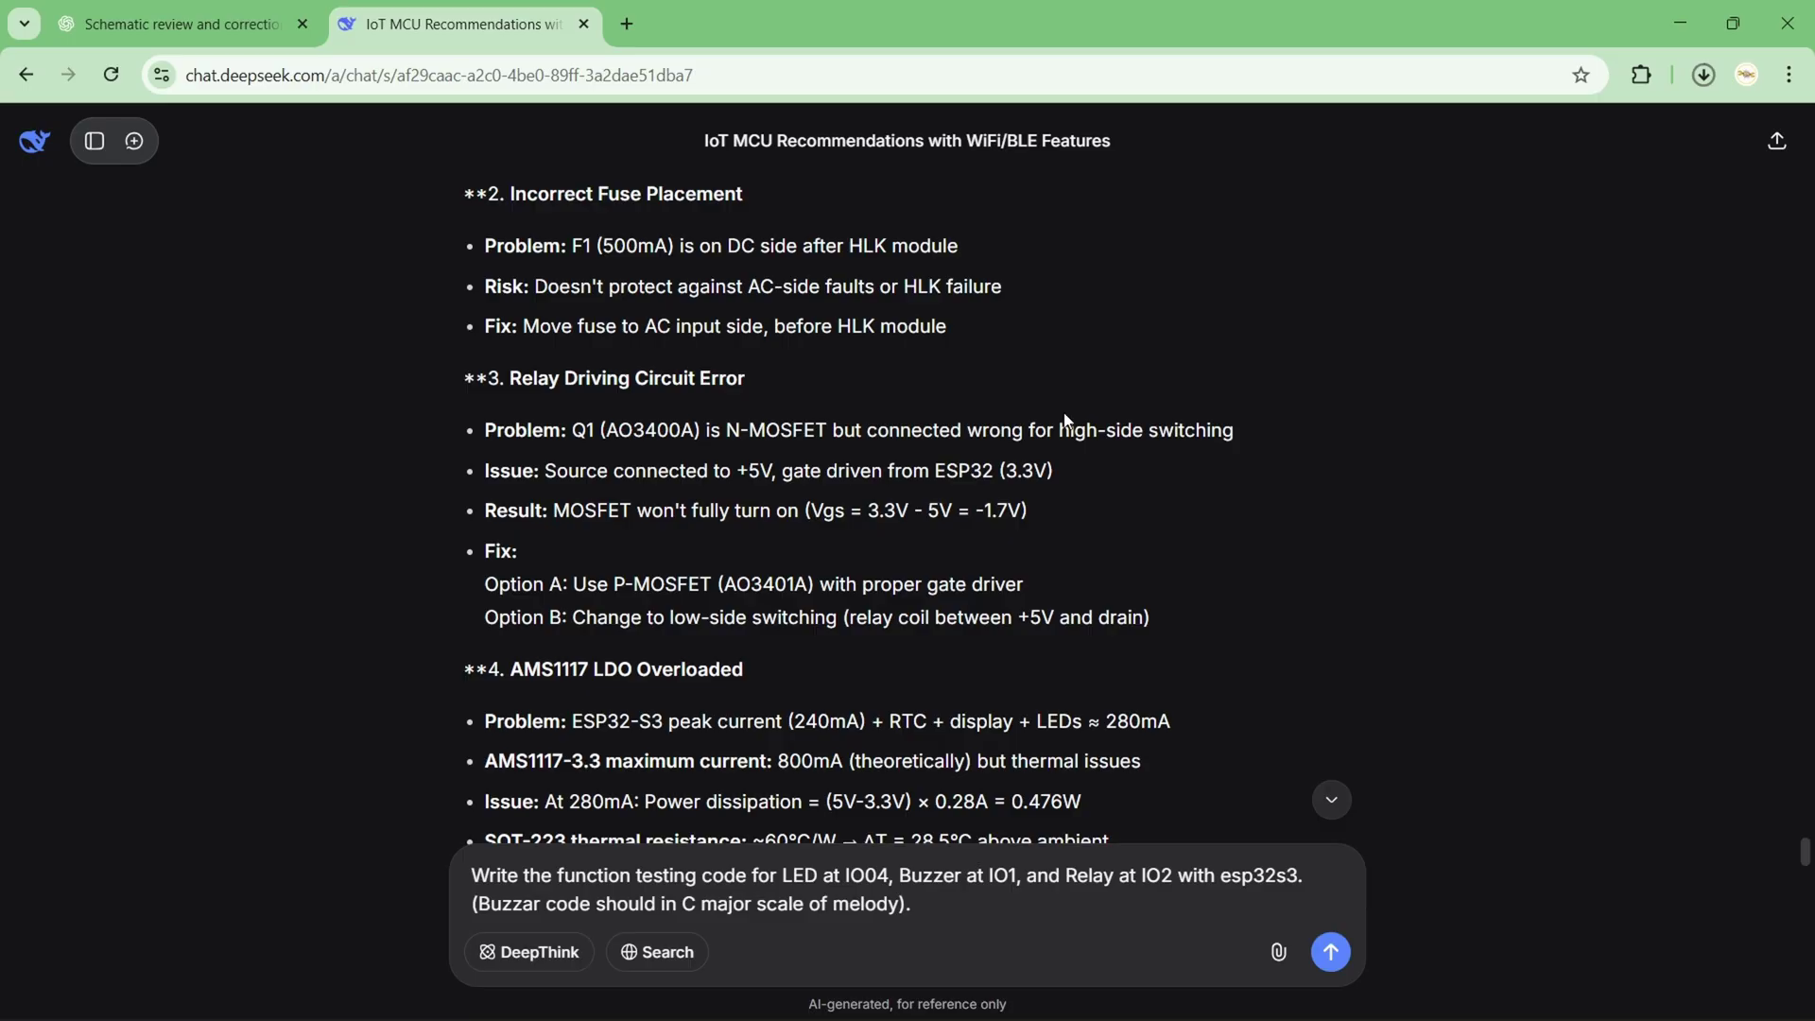
{"action": "scroll", "coordinate": [1066, 417], "scroll_direction": "down", "scroll_amount": 2}
{"action": "scroll", "coordinate": [1059, 404], "scroll_direction": "down", "scroll_amount": 1}
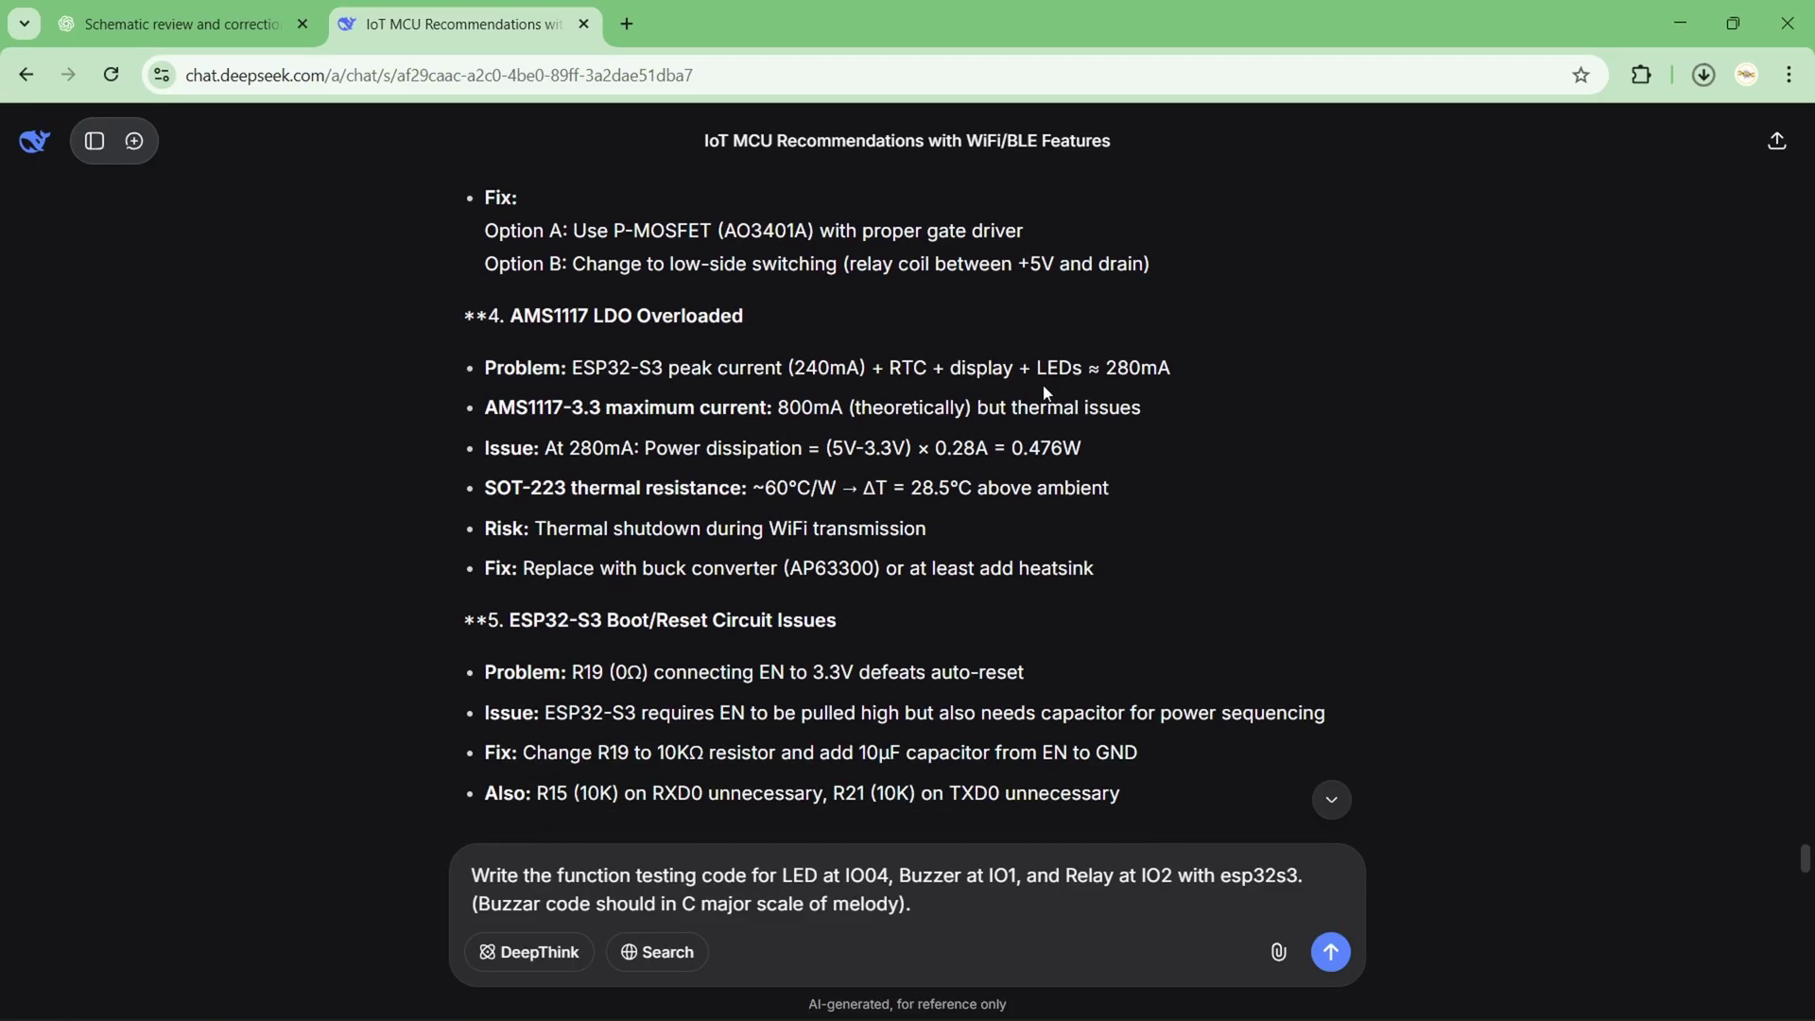
Step: Check ChatGPT's hardware test notes, then return to DeepSeek's schematic review and read its medium-priority design and reliability issues
{"action": "left_click", "coordinate": [203, 42]}
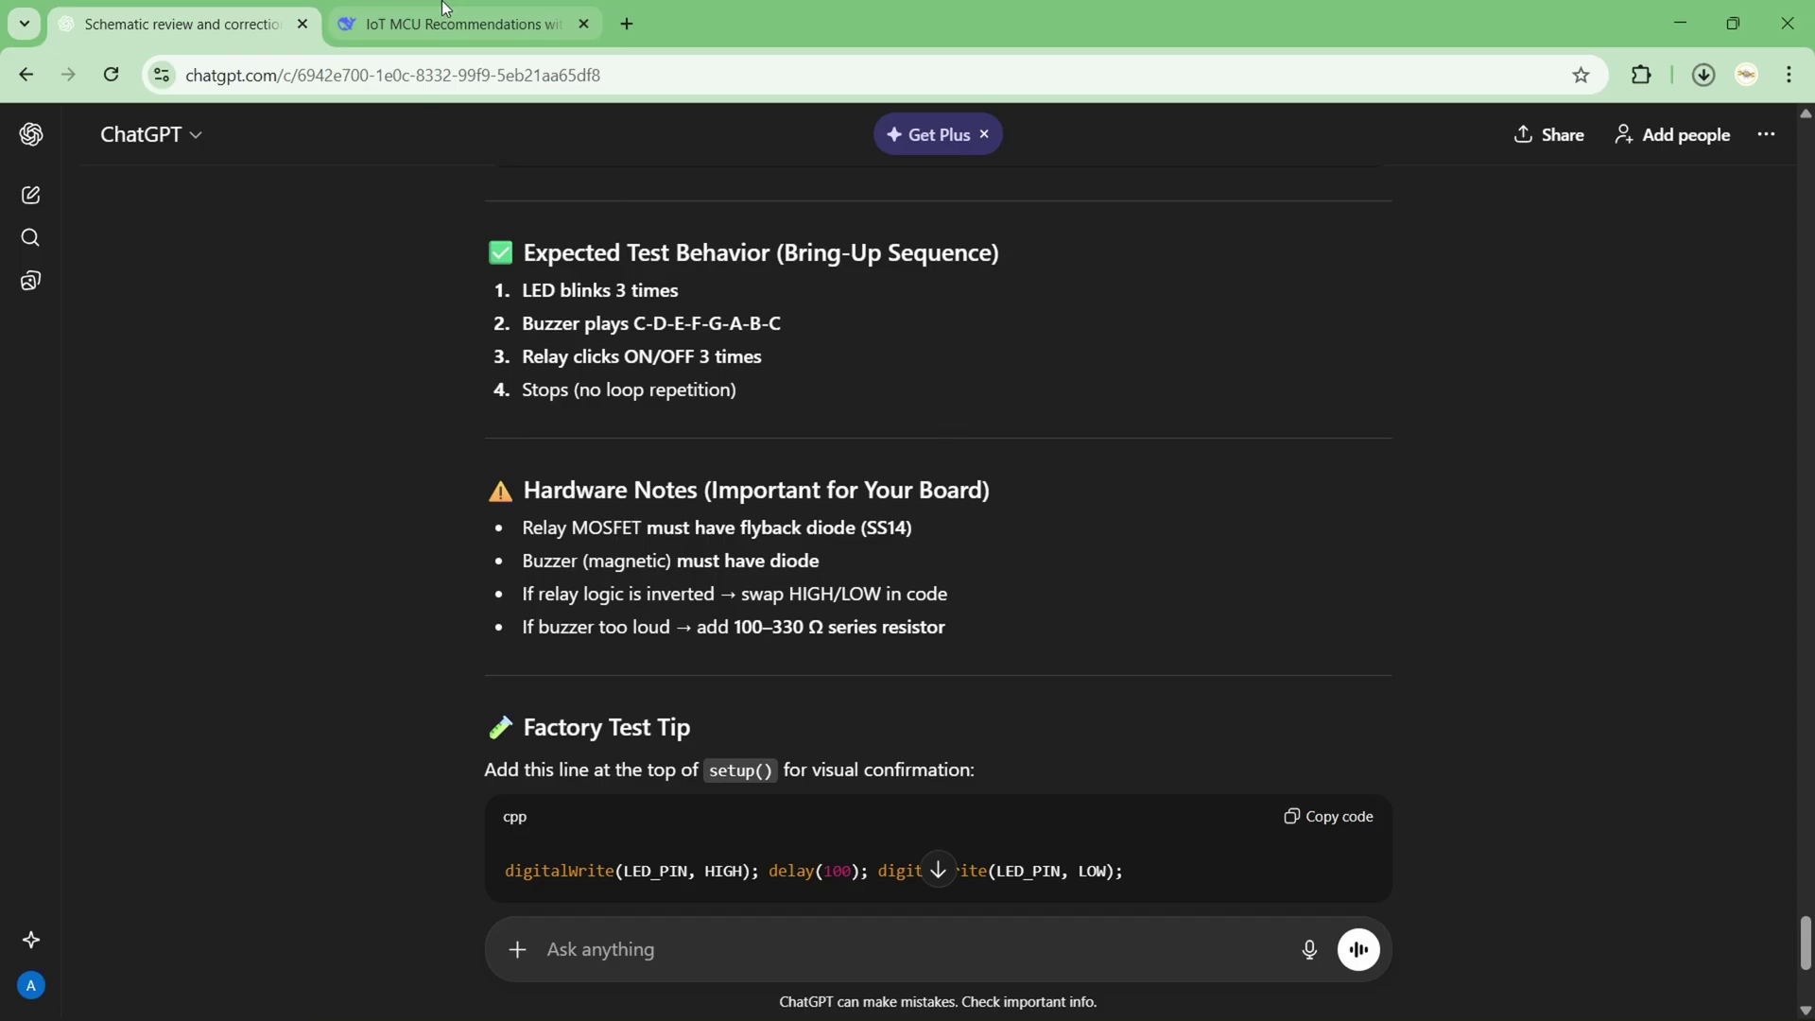
{"action": "key", "text": "ctrl+Tab"}
{"action": "scroll", "coordinate": [848, 475], "scroll_direction": "up", "scroll_amount": 1}
{"action": "scroll", "coordinate": [846, 468], "scroll_direction": "down", "scroll_amount": 7}
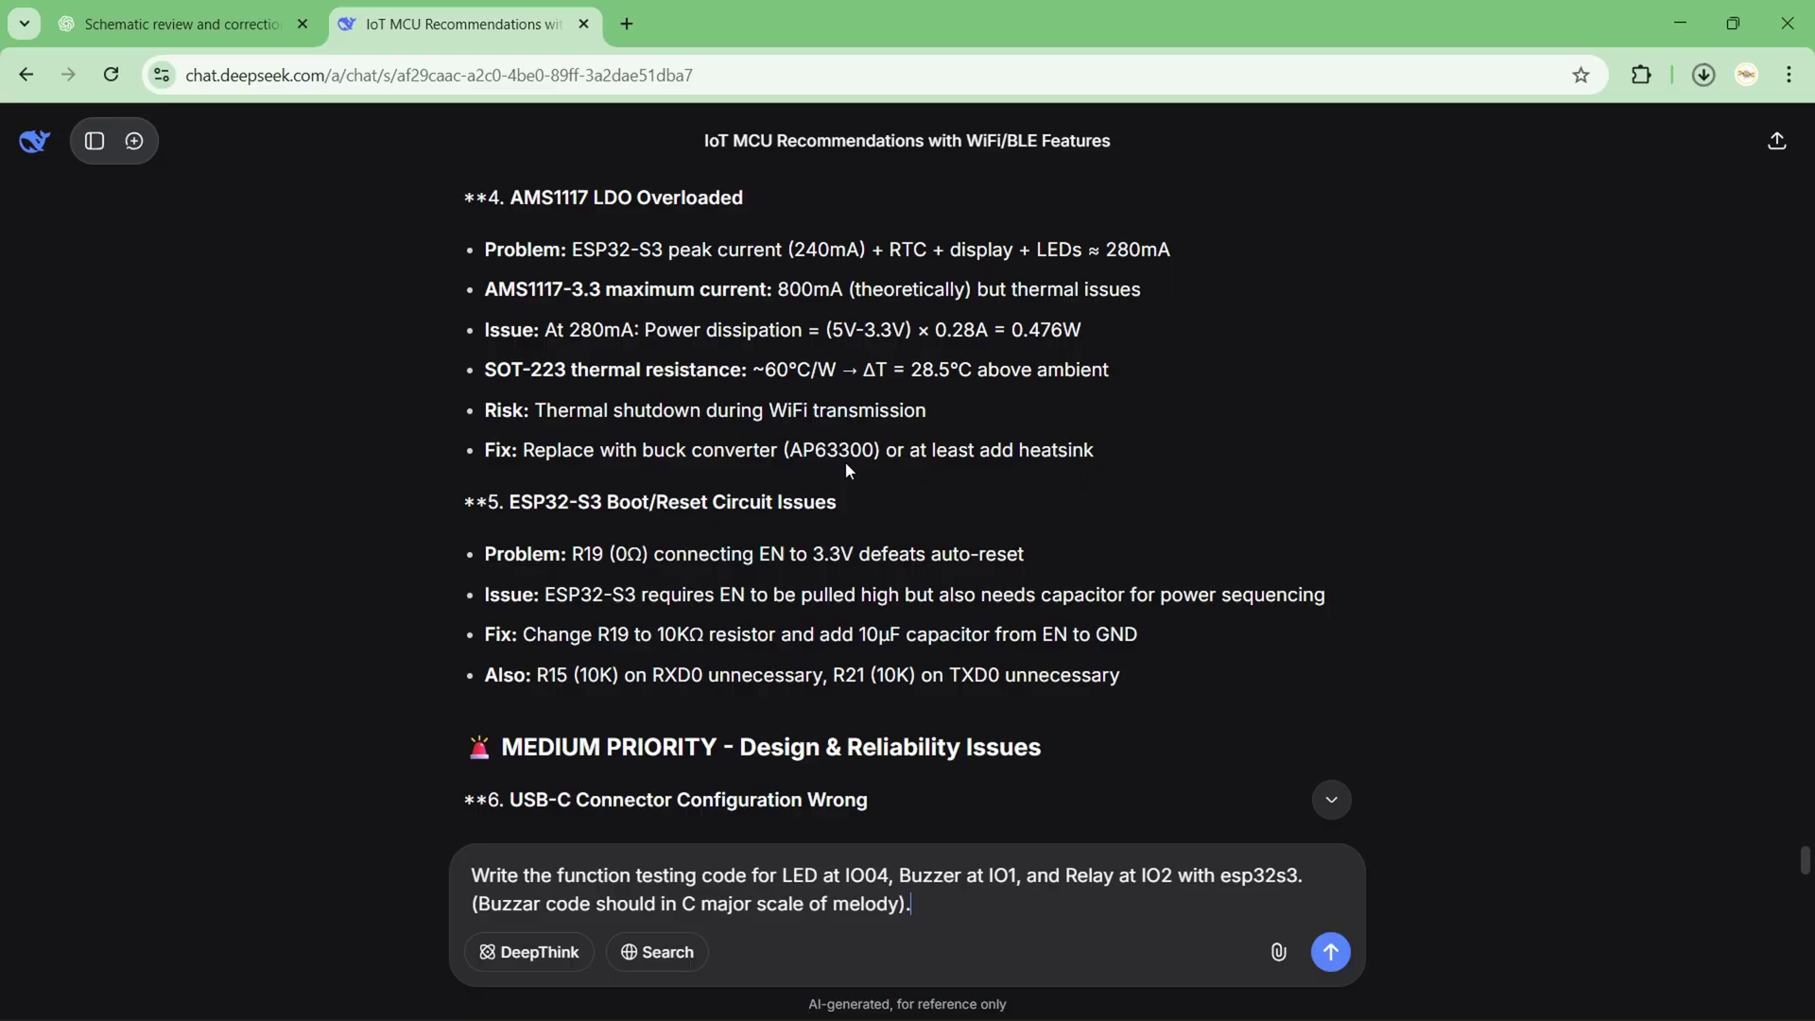
{"action": "scroll", "coordinate": [848, 470], "scroll_direction": "down", "scroll_amount": 7}
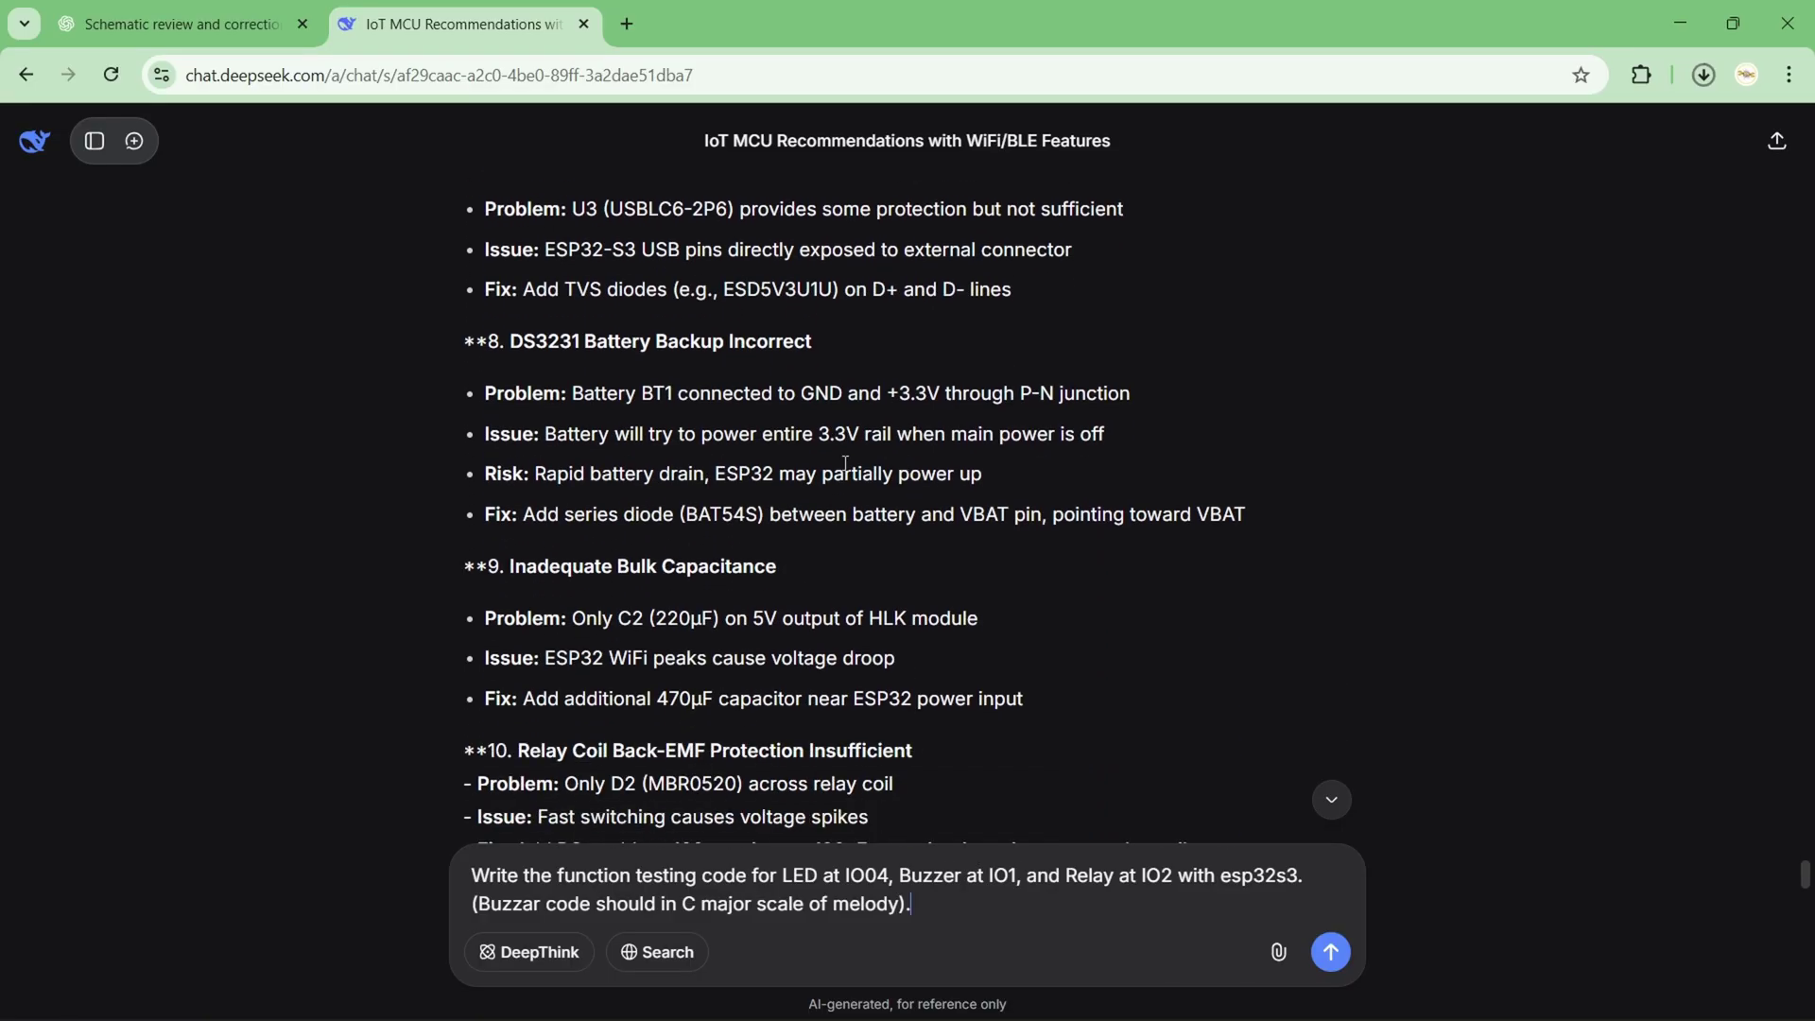
Step: Read DeepSeek's detailed schematic corrections, then send the prompt for ESP32-S3 test code covering LED at IO04, Buzzer at IO1 and Relay at IO2
{"action": "scroll", "coordinate": [844, 463], "scroll_direction": "down", "scroll_amount": 20}
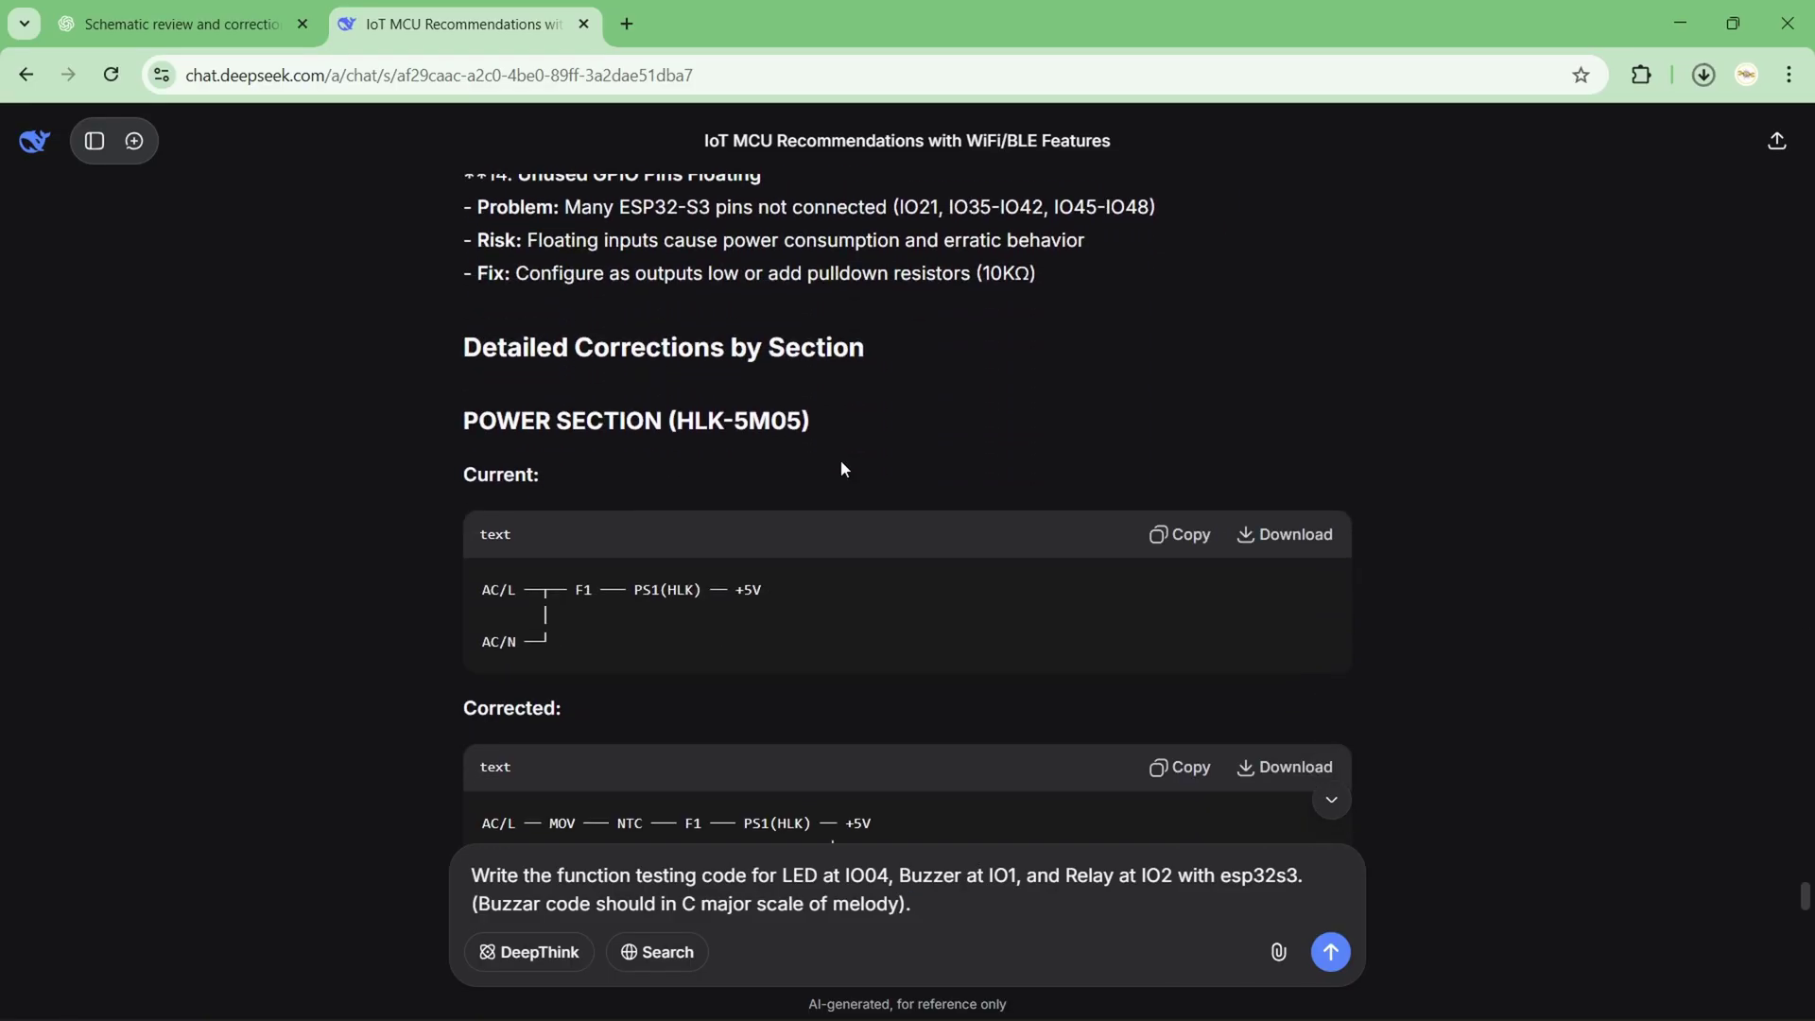
{"action": "scroll", "coordinate": [828, 467], "scroll_direction": "down", "scroll_amount": 5}
{"action": "key", "text": "Return"}
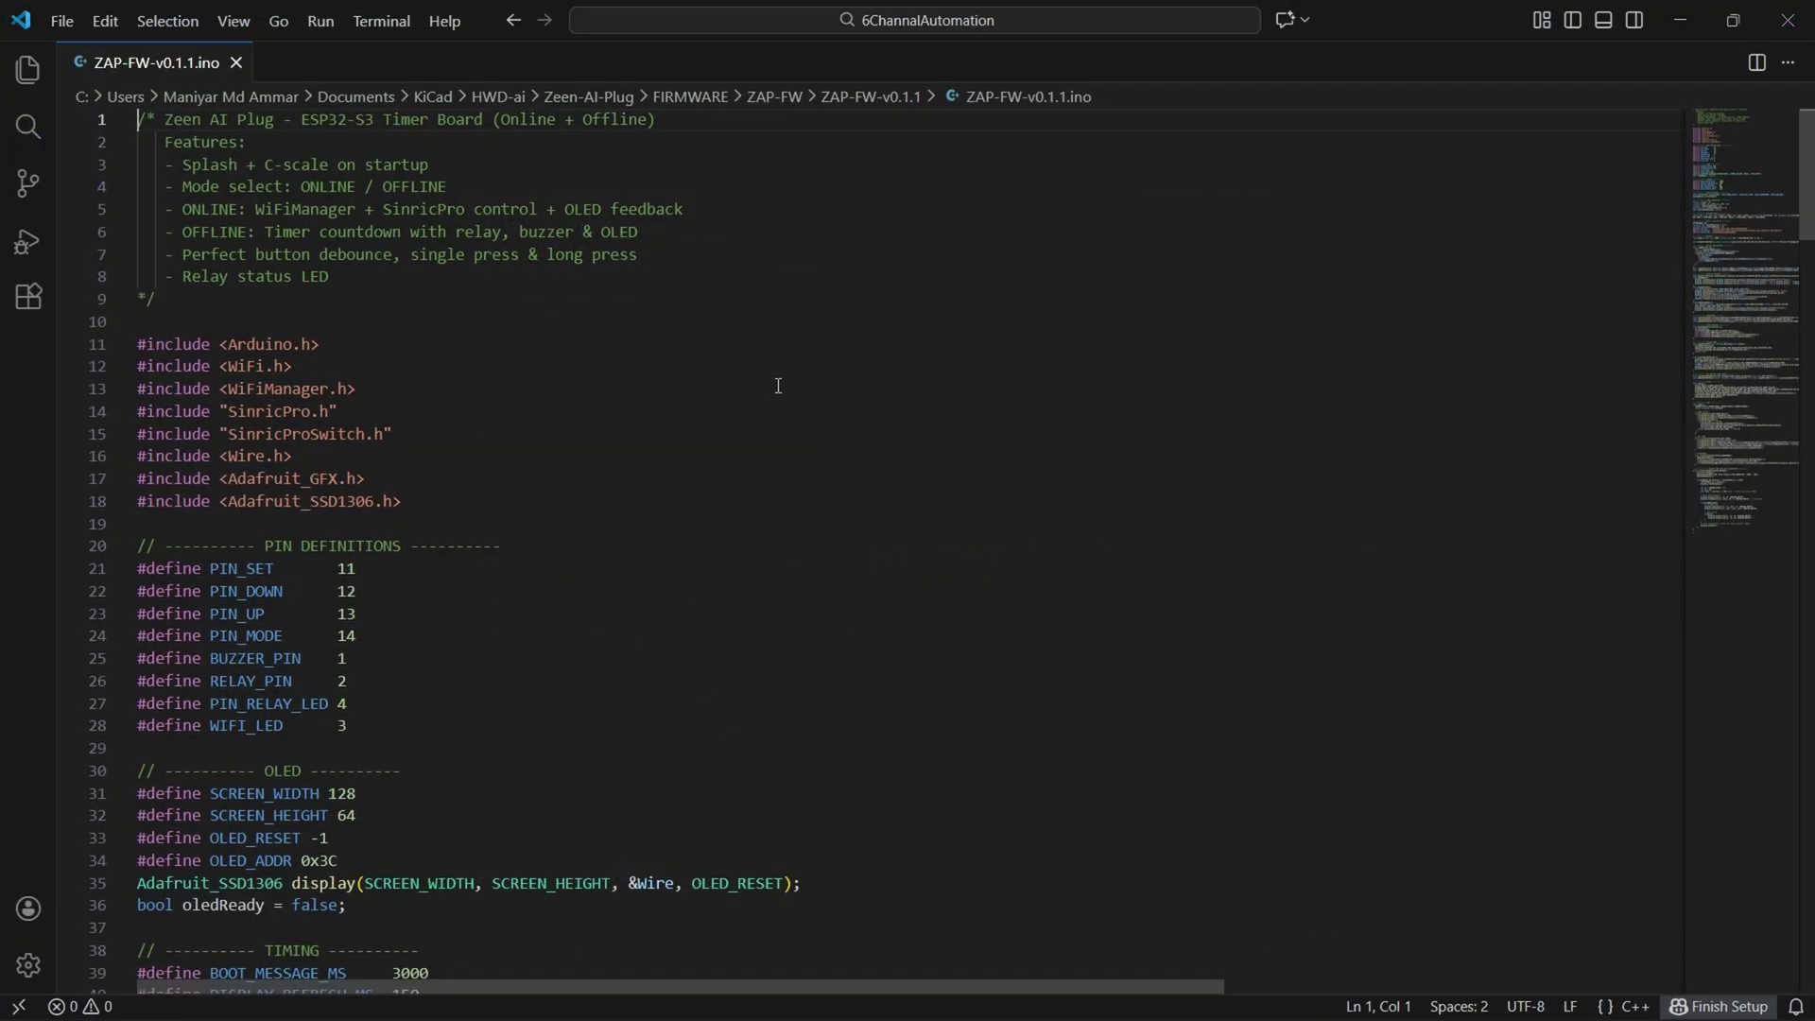
Step: Look through the pin definitions, timing constants, state machine, buzzer and button-processing code in ZAP-FW-v0.1.1.ino in VS Code
{"action": "scroll", "coordinate": [778, 386], "scroll_direction": "down", "scroll_amount": 5}
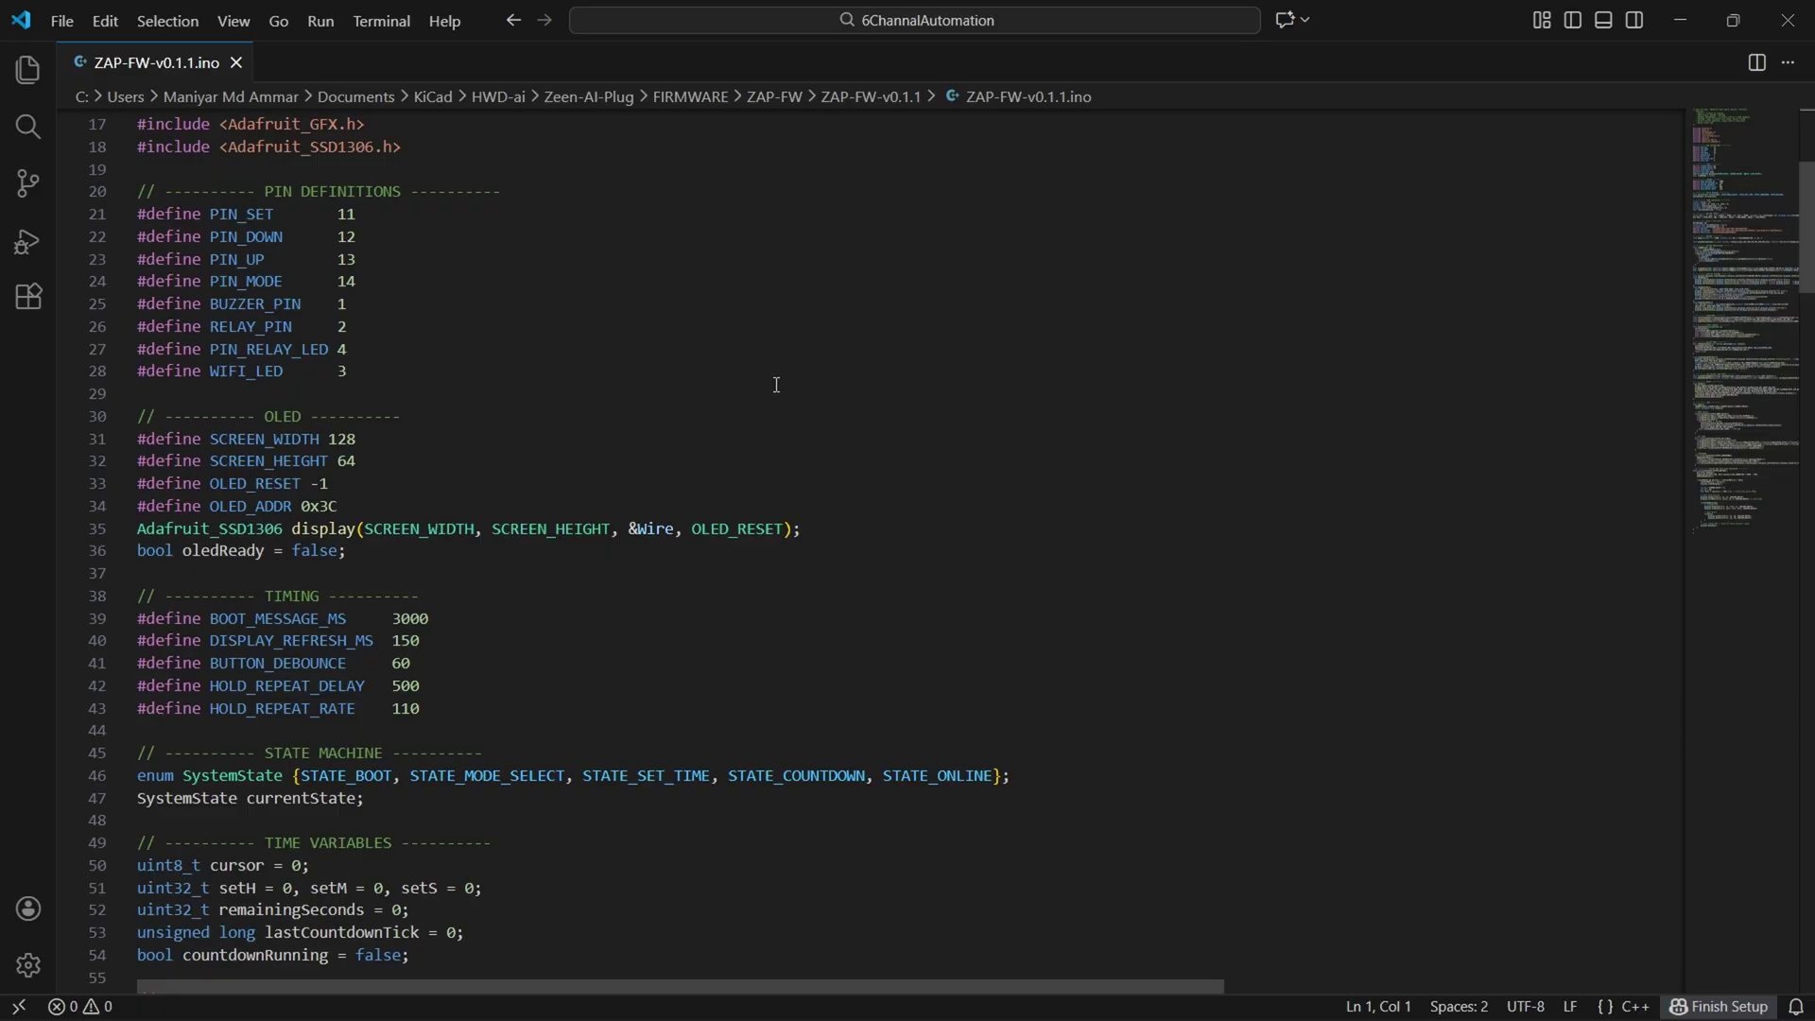
{"action": "scroll", "coordinate": [776, 385], "scroll_direction": "down", "scroll_amount": 3}
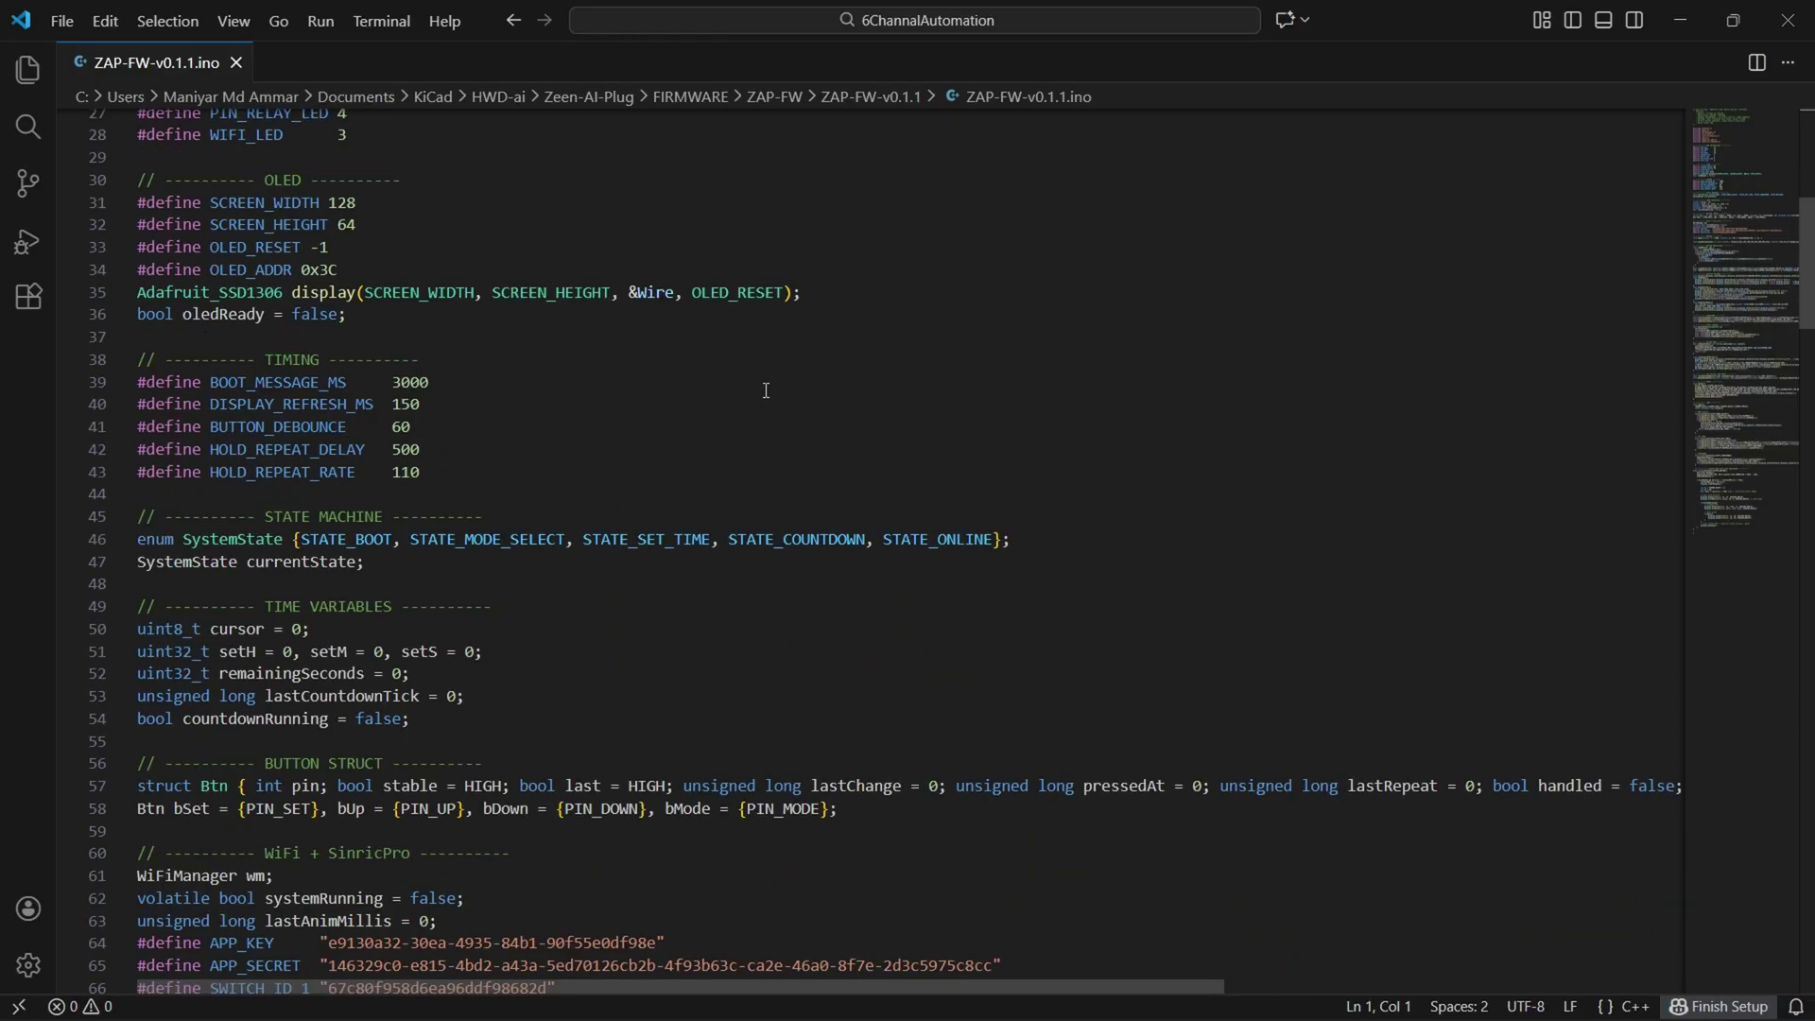
{"action": "scroll", "coordinate": [776, 391], "scroll_direction": "down", "scroll_amount": 1}
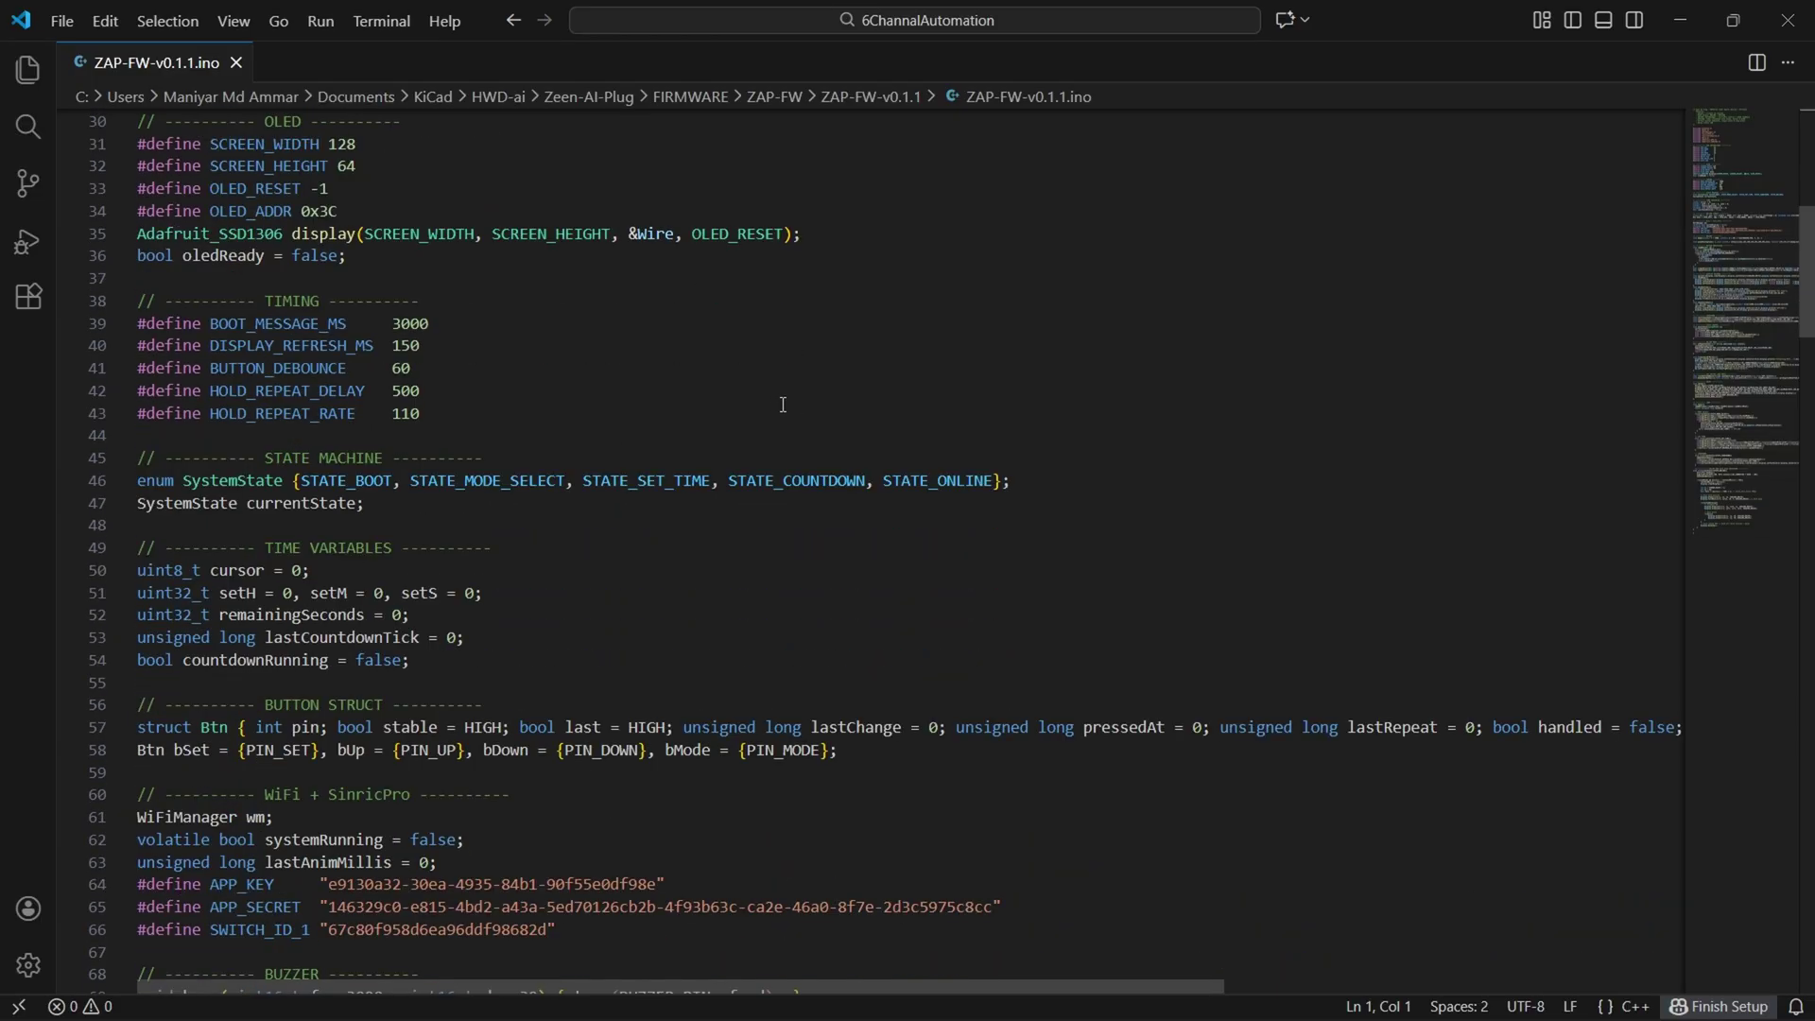
{"action": "scroll", "coordinate": [783, 405], "scroll_direction": "down", "scroll_amount": 3}
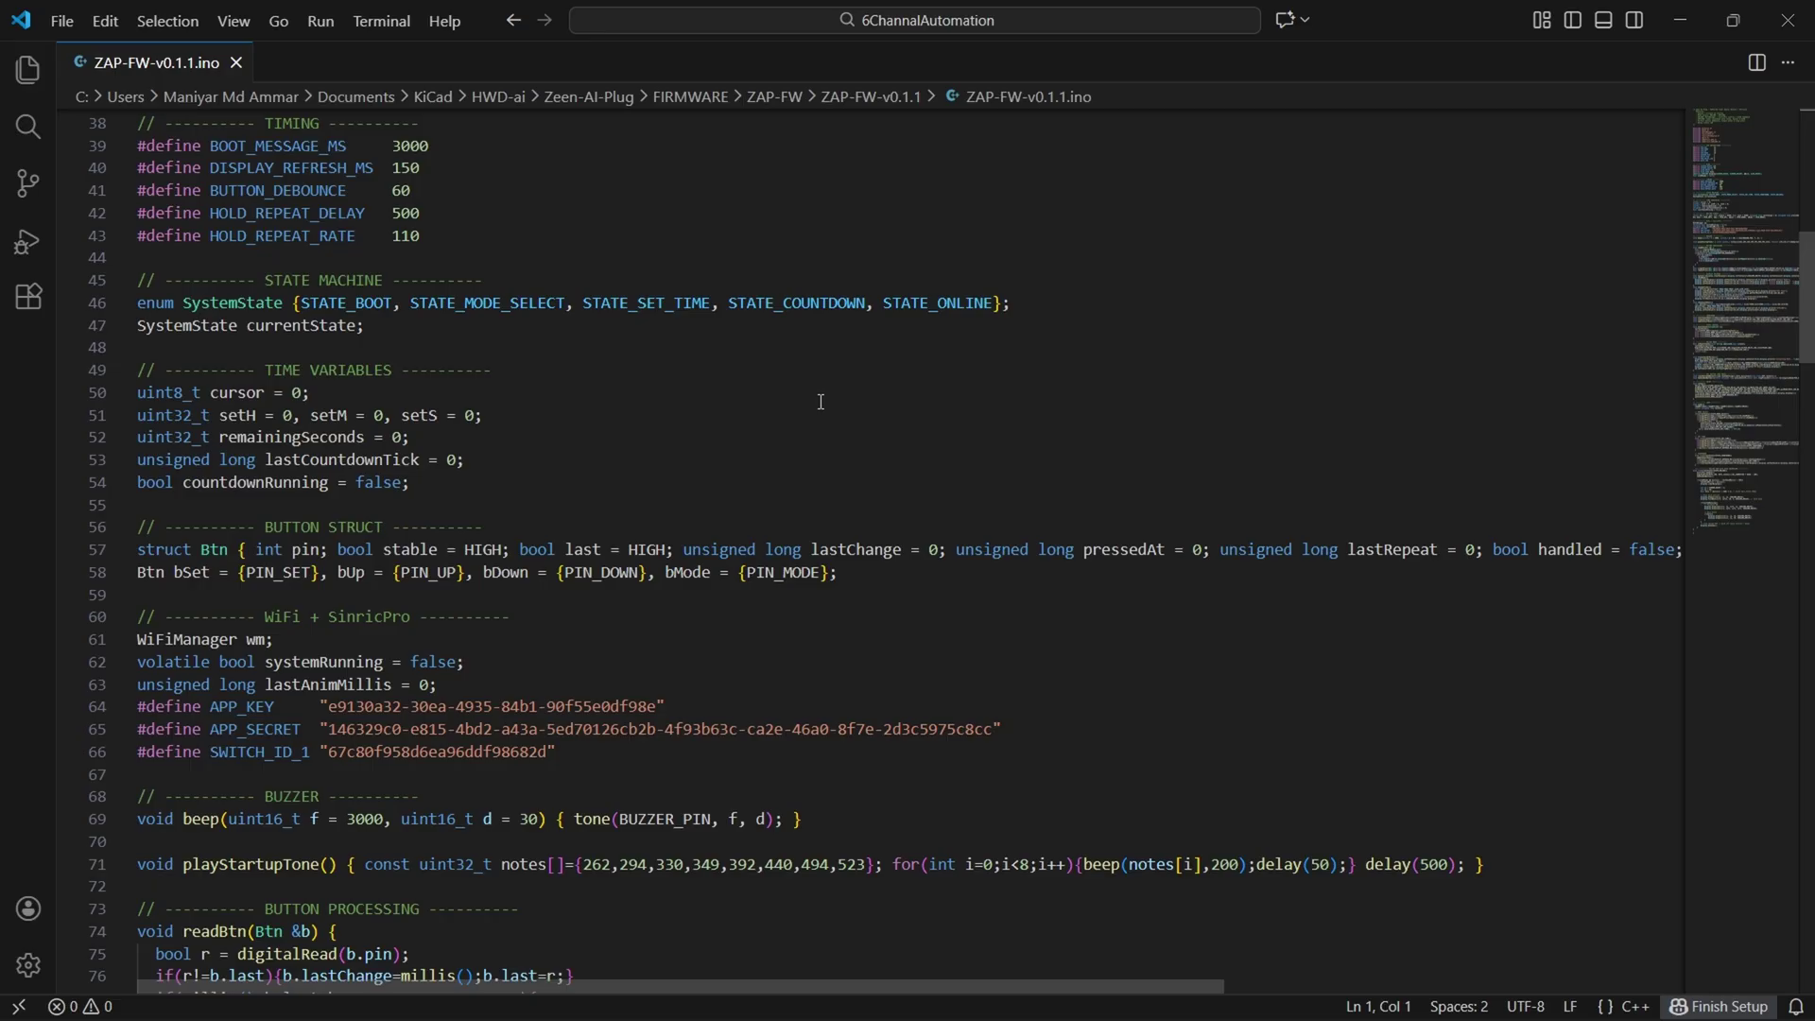
{"action": "scroll", "coordinate": [821, 402], "scroll_direction": "down", "scroll_amount": 9}
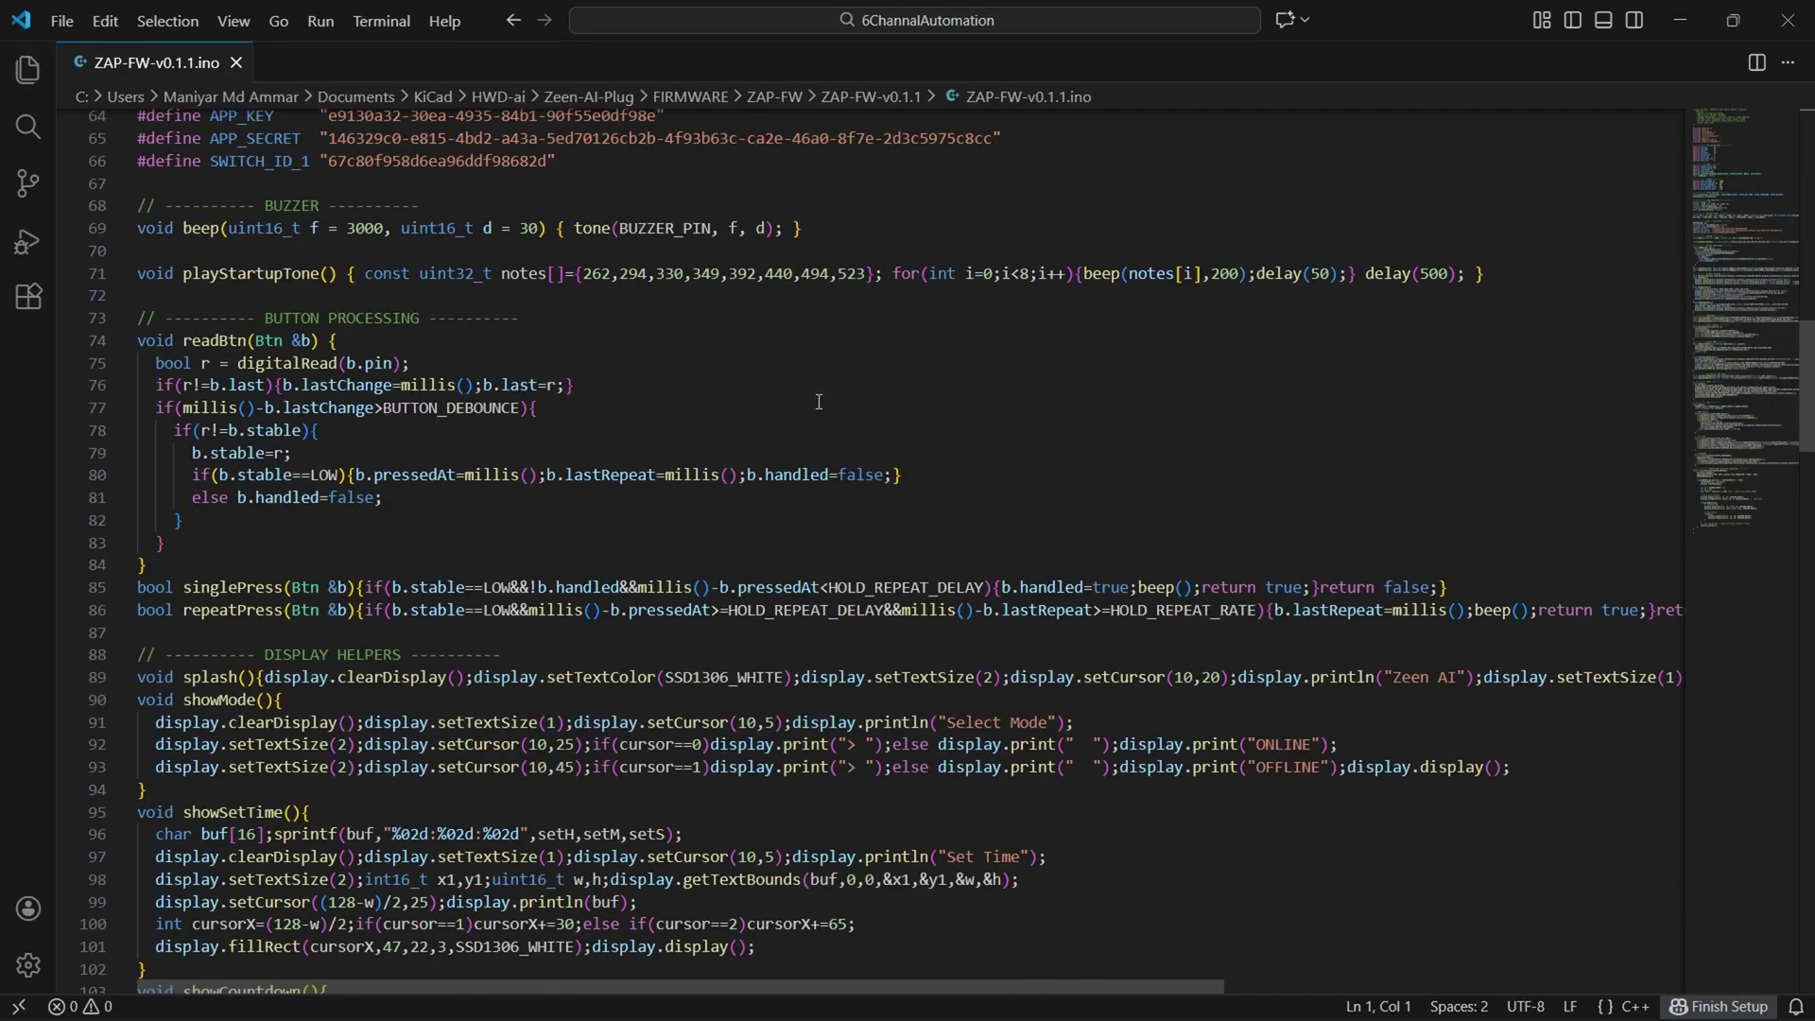
Step: Check the ZAP-01A layout in the PCB Editor, then preview the board's top side in the NextPCB quote and review its order parameters
{"action": "key", "text": "alt+Tab"}
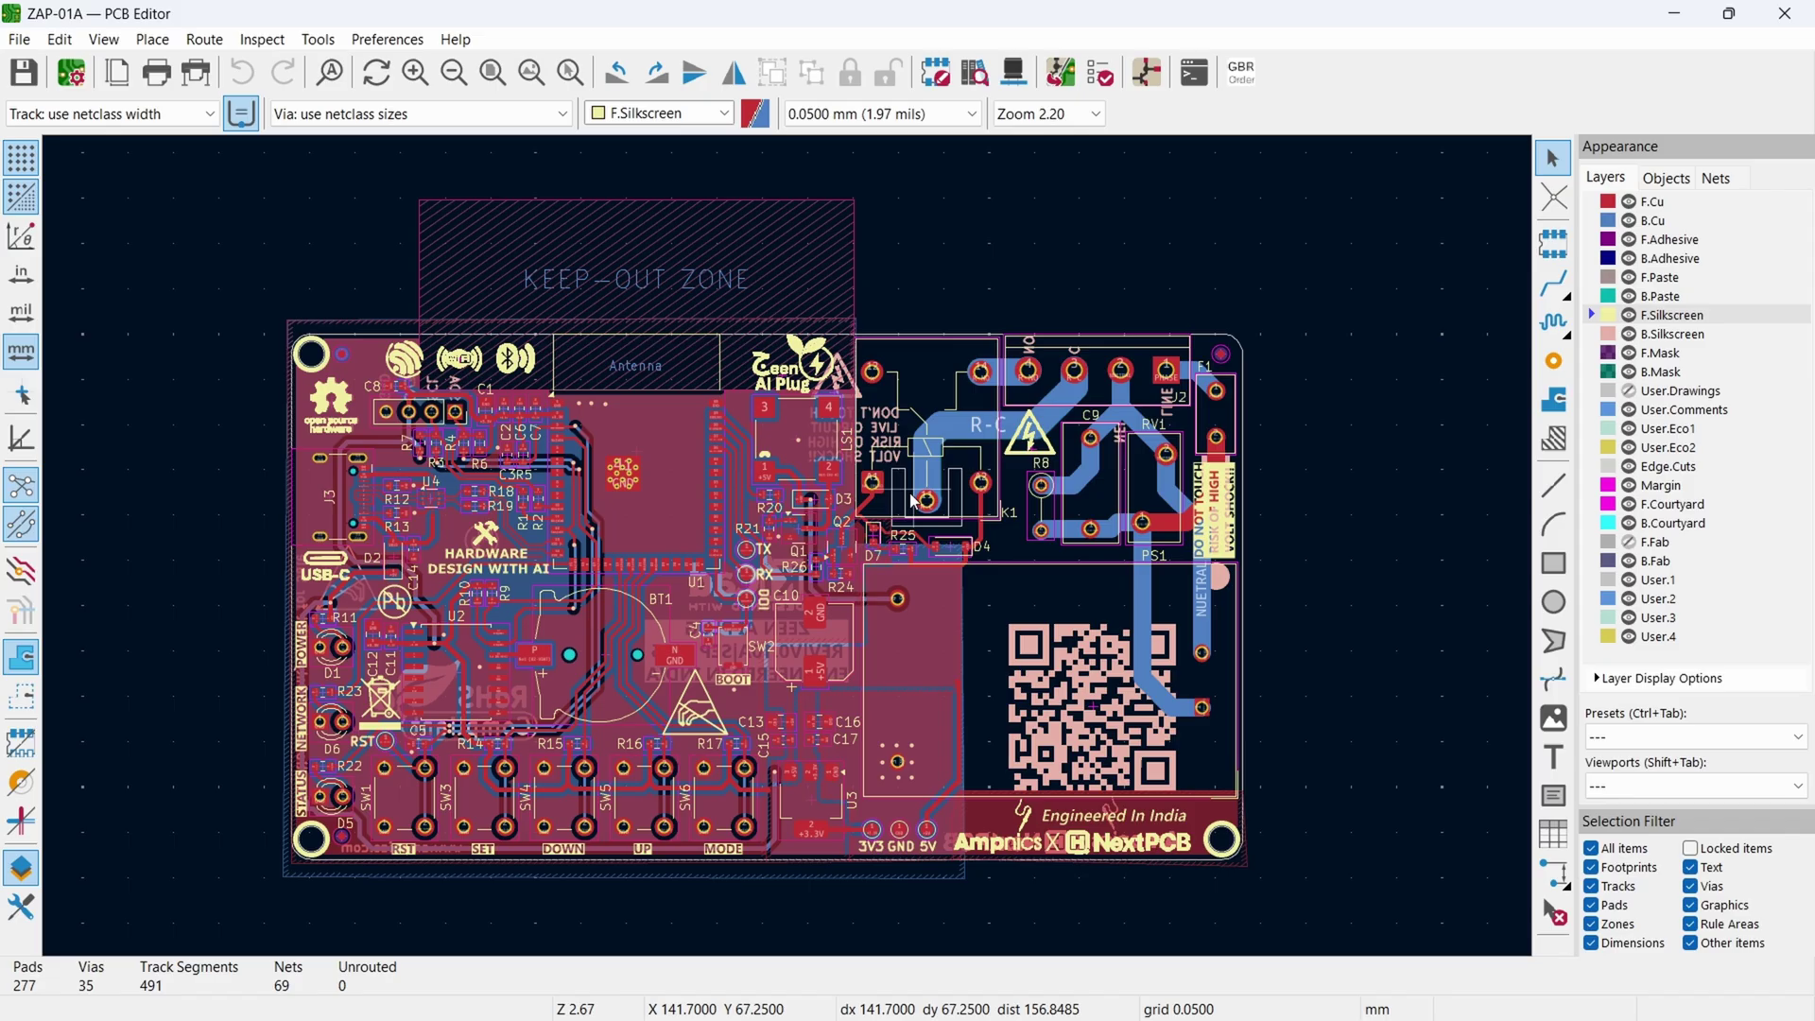
{"action": "key", "text": "alt+Tab"}
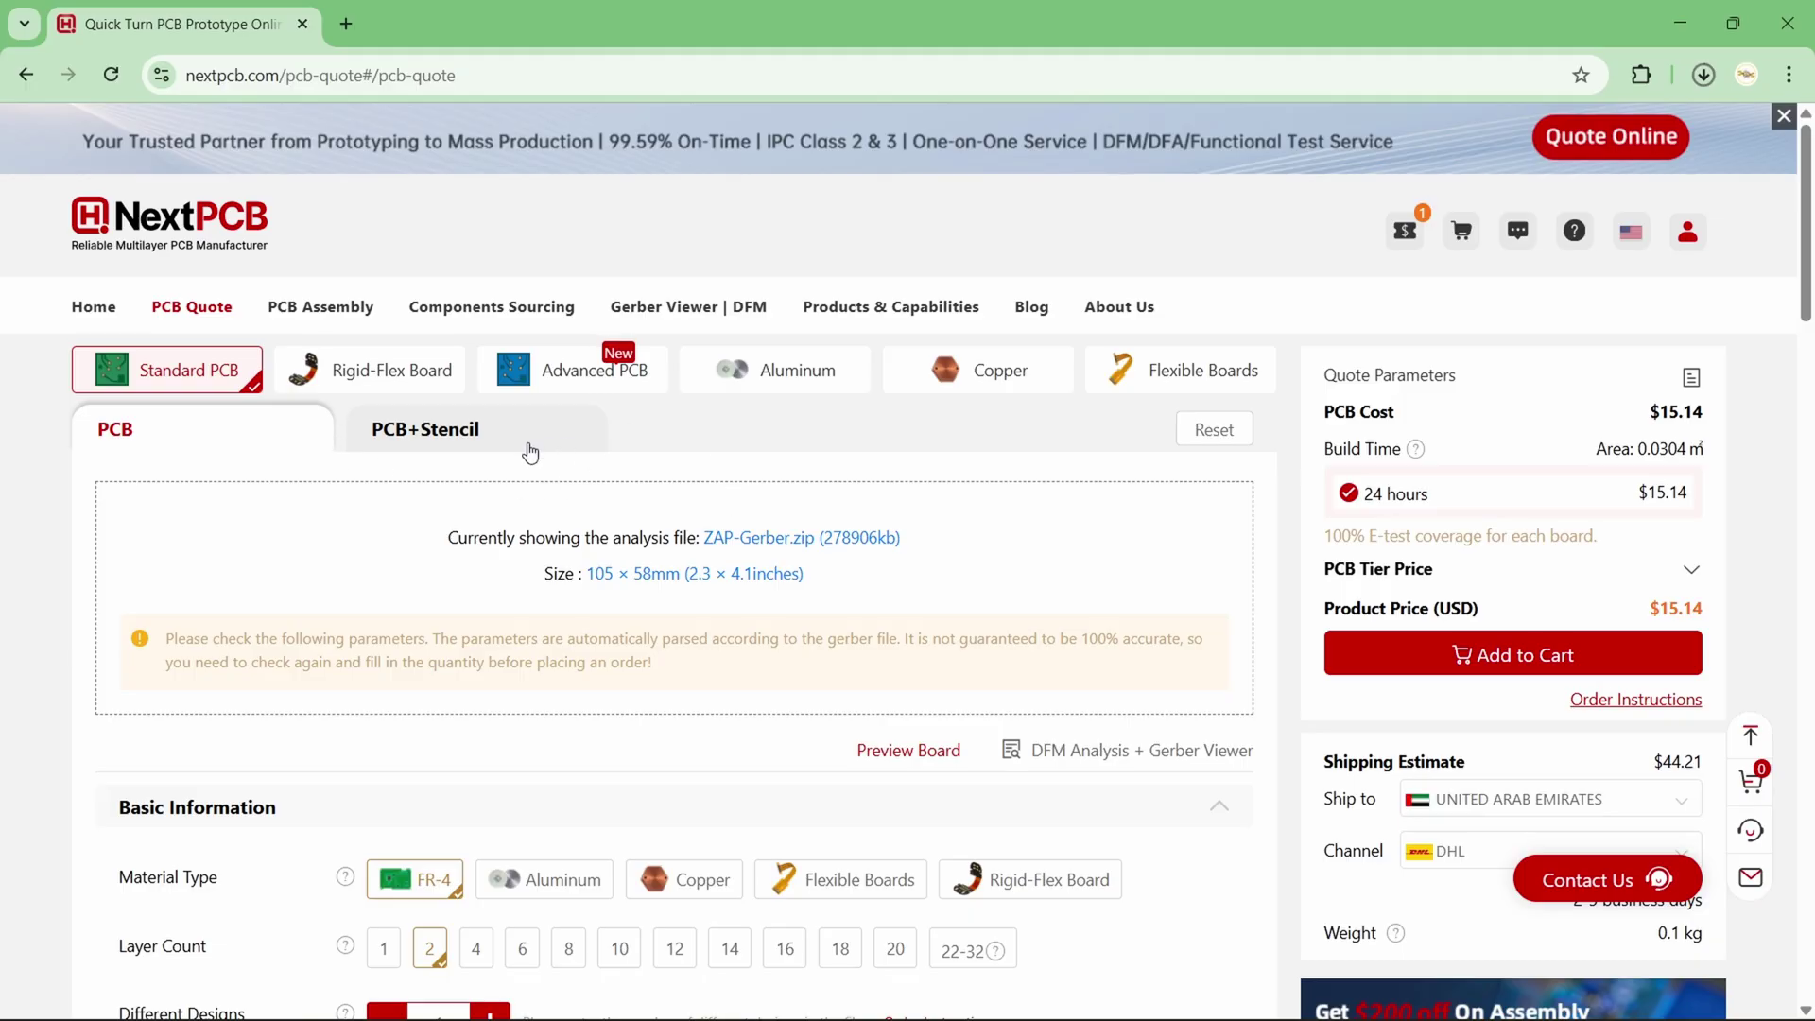
{"action": "scroll", "coordinate": [556, 463], "scroll_direction": "down", "scroll_amount": 1}
{"action": "left_click", "coordinate": [910, 633]}
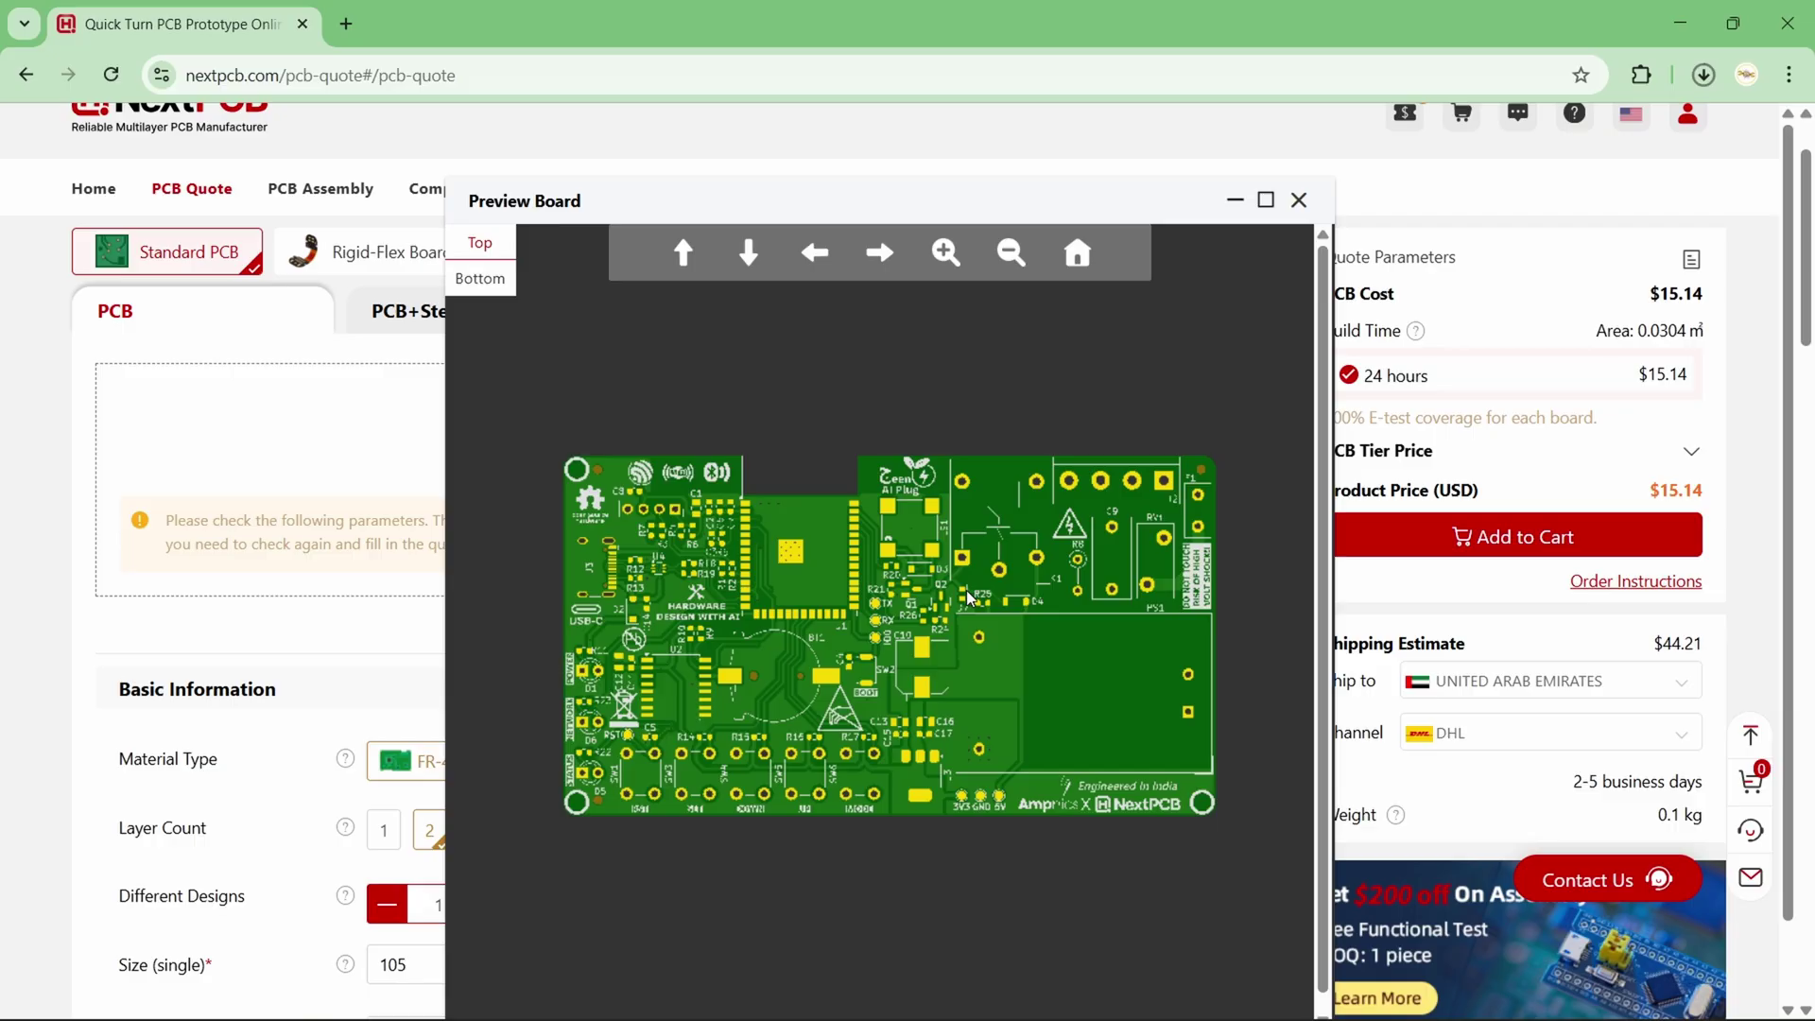
{"action": "scroll", "coordinate": [968, 595], "scroll_direction": "up", "scroll_amount": 1}
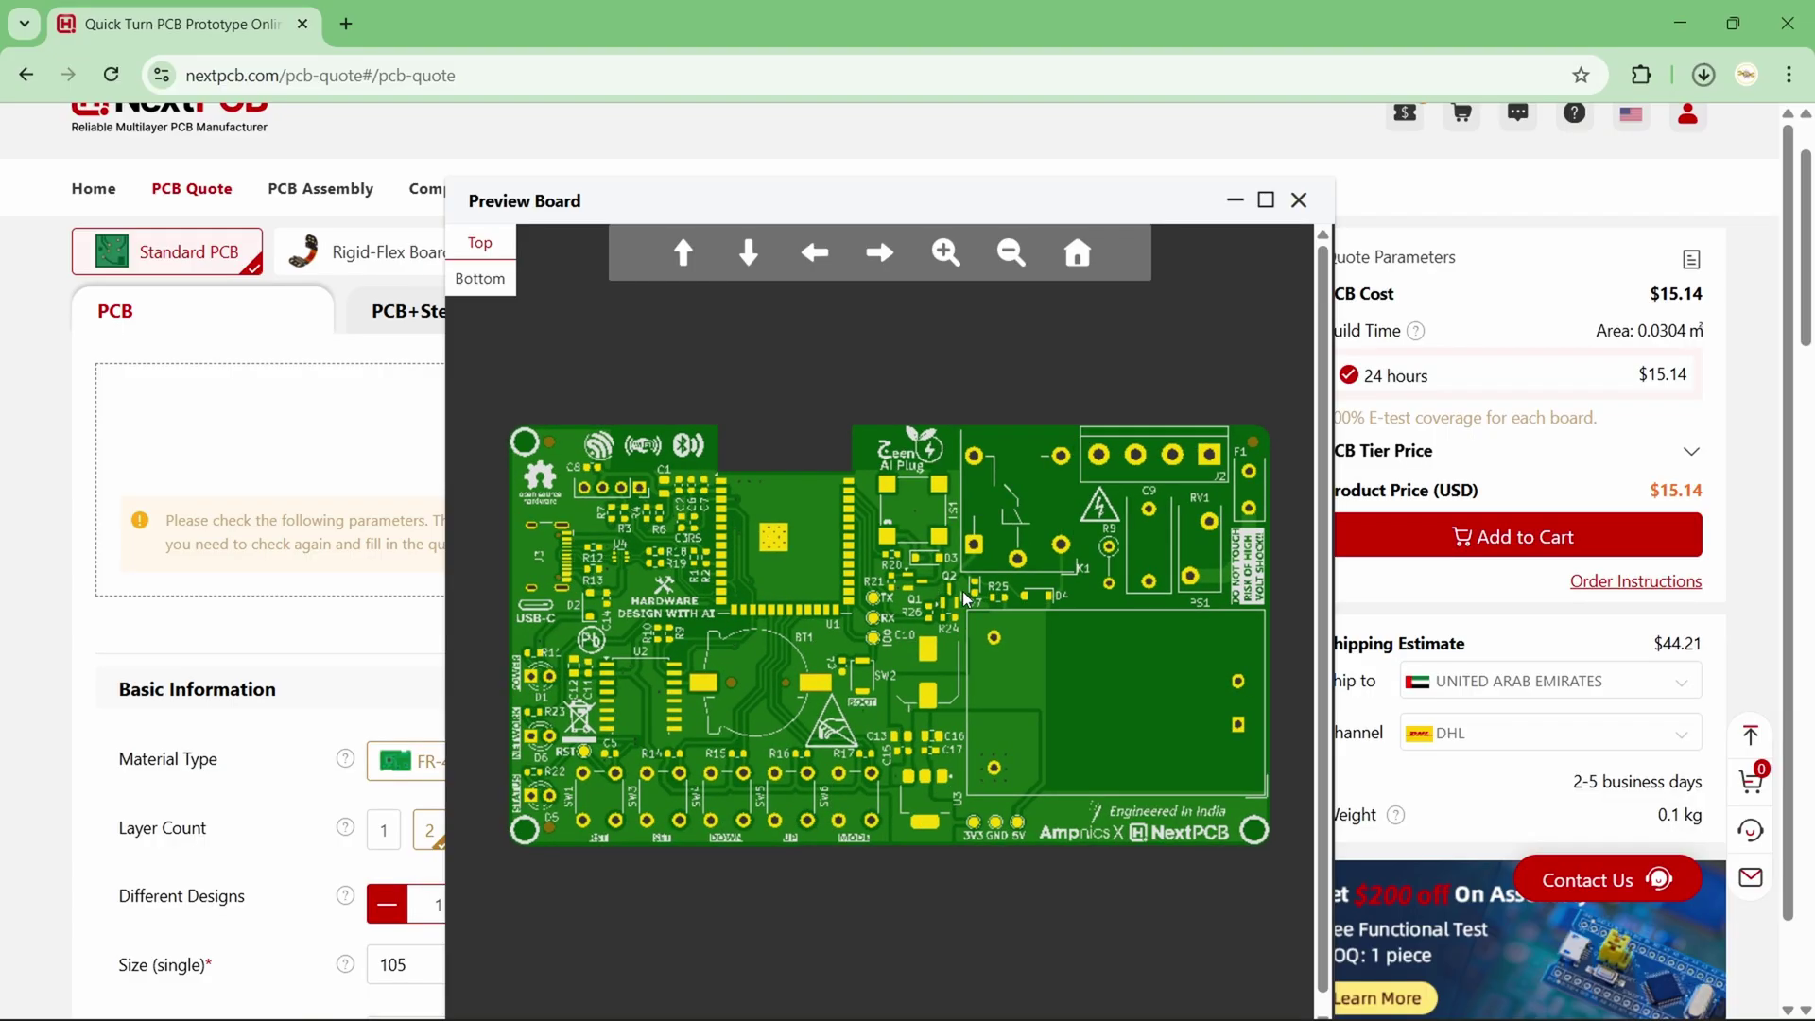
{"action": "scroll", "coordinate": [979, 568], "scroll_direction": "down", "scroll_amount": 1}
{"action": "left_click", "coordinate": [1298, 202]}
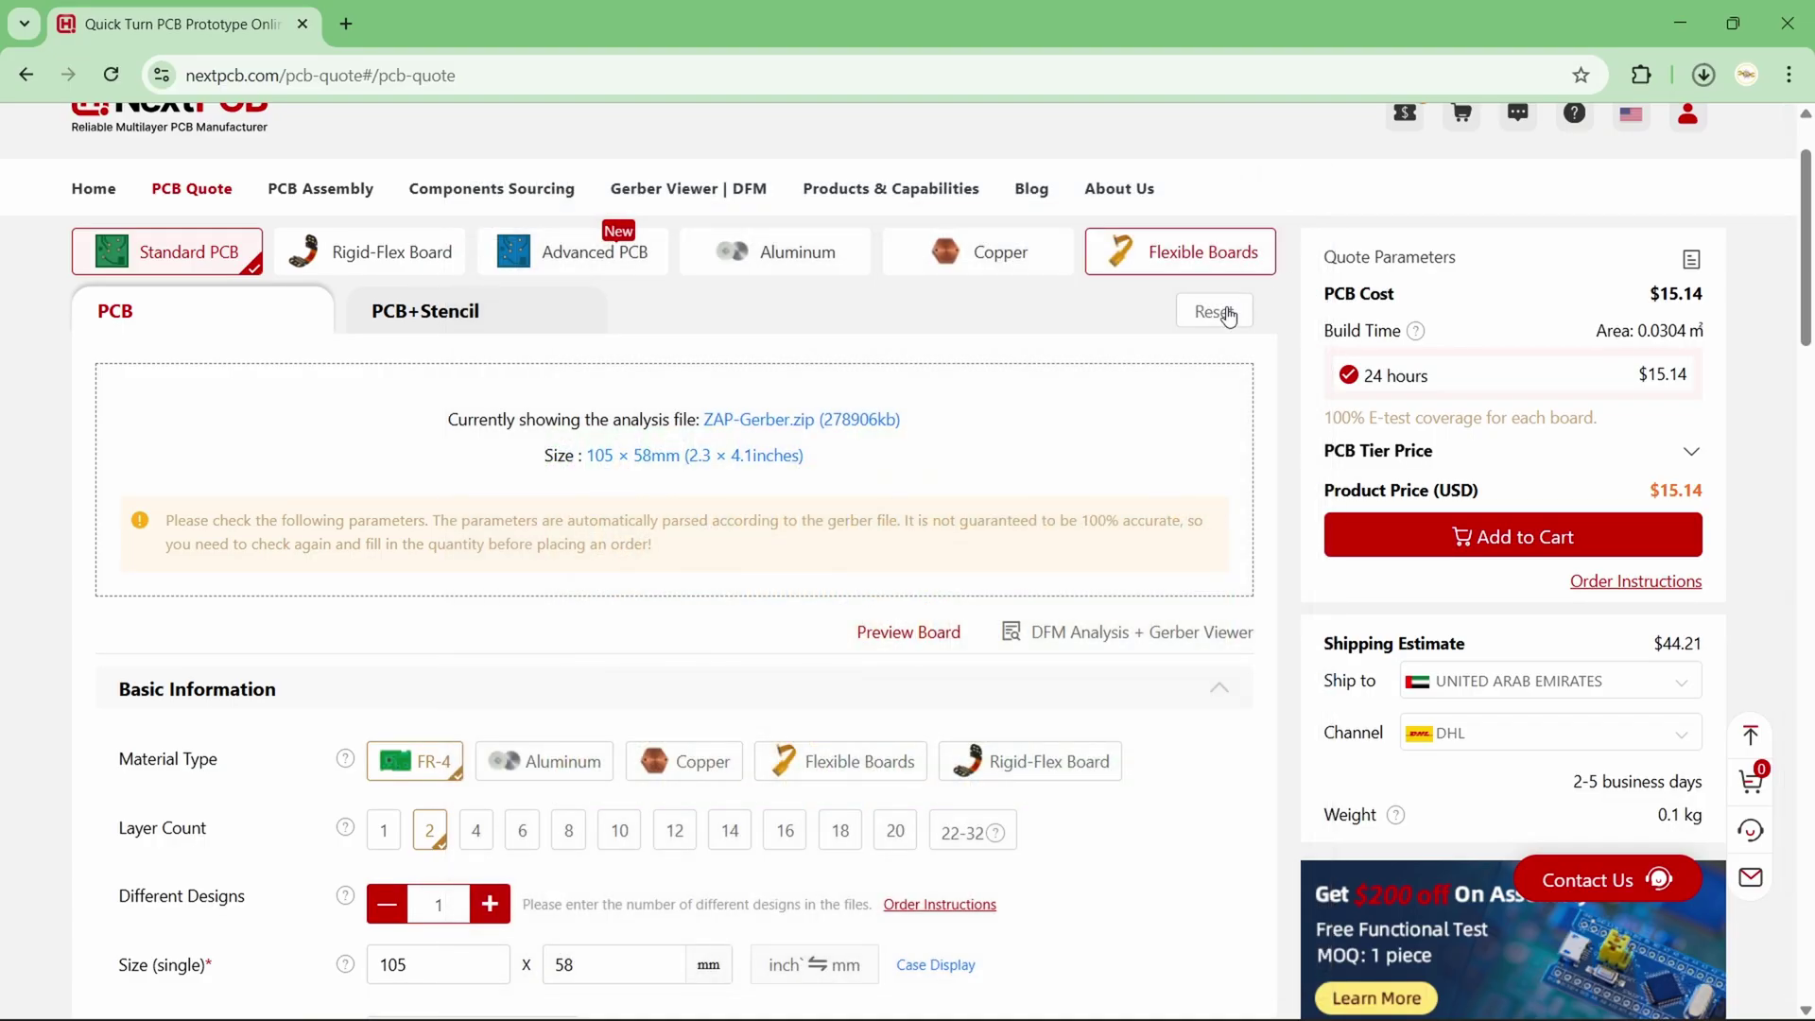
{"action": "scroll", "coordinate": [922, 508], "scroll_direction": "down", "scroll_amount": 12}
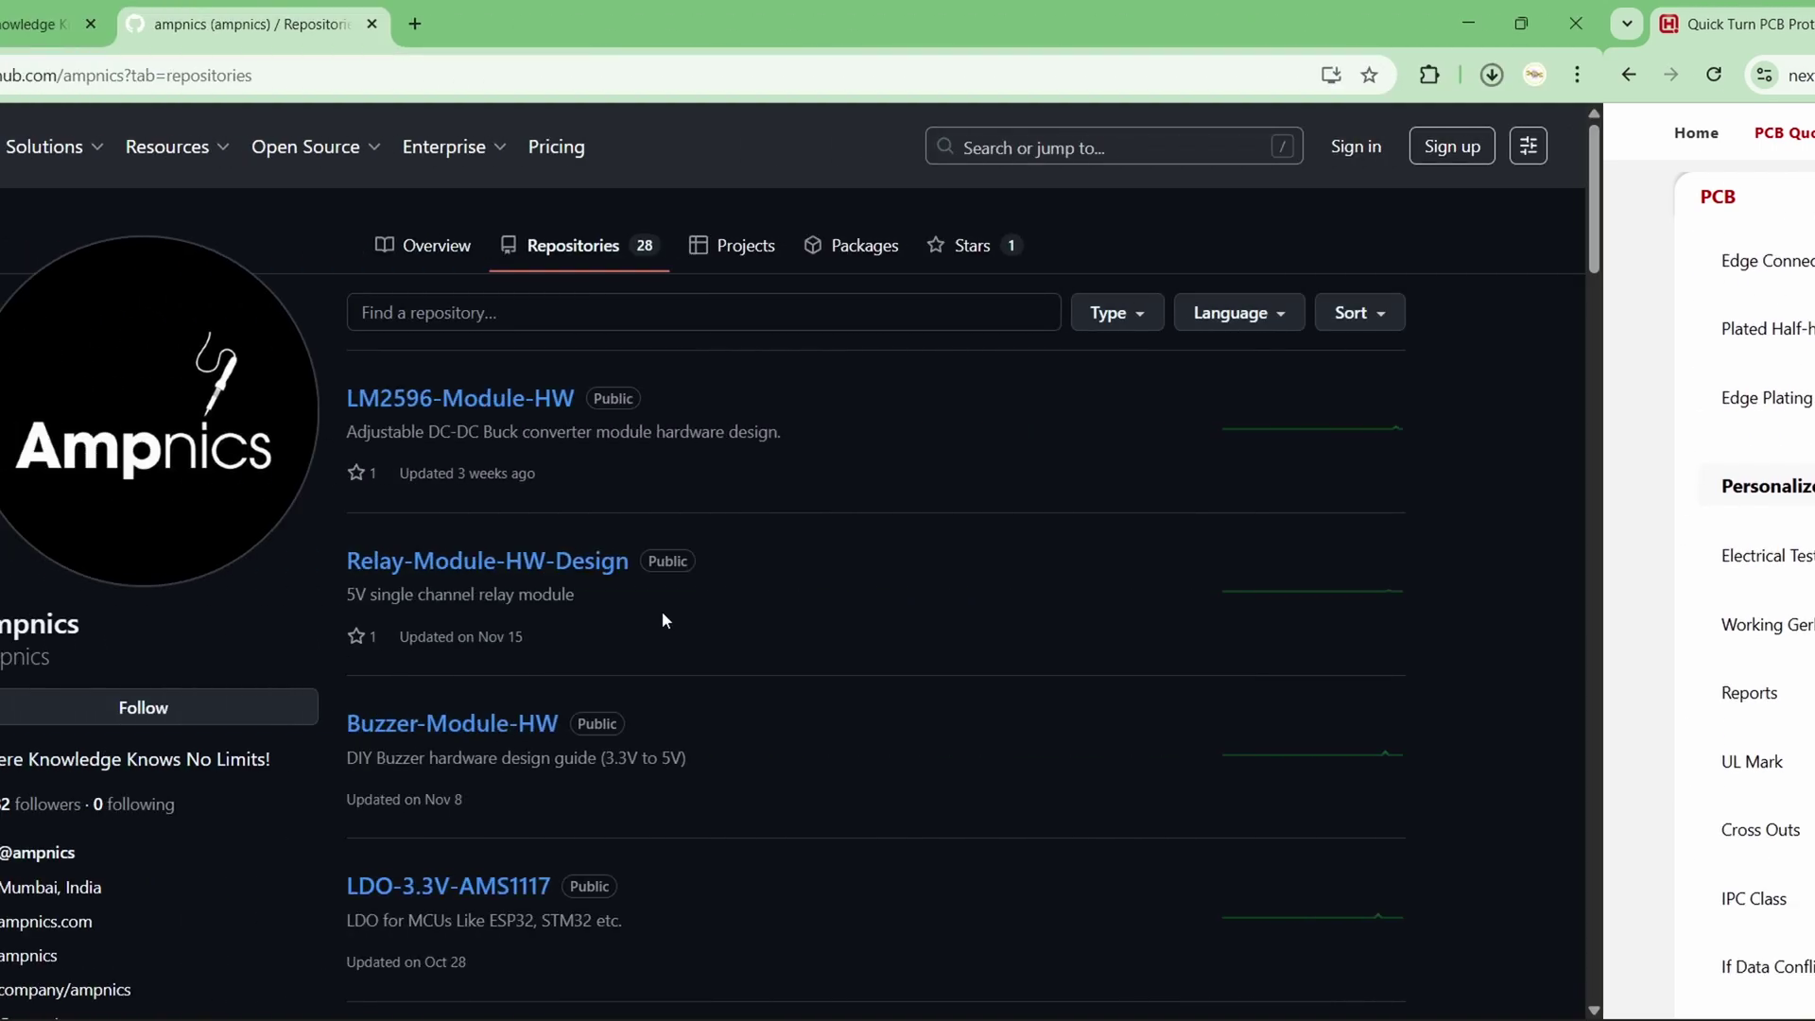
Step: Browse the open hardware design repositories on the Ampnics GitHub page
{"action": "scroll", "coordinate": [875, 605], "scroll_direction": "down", "scroll_amount": 4}
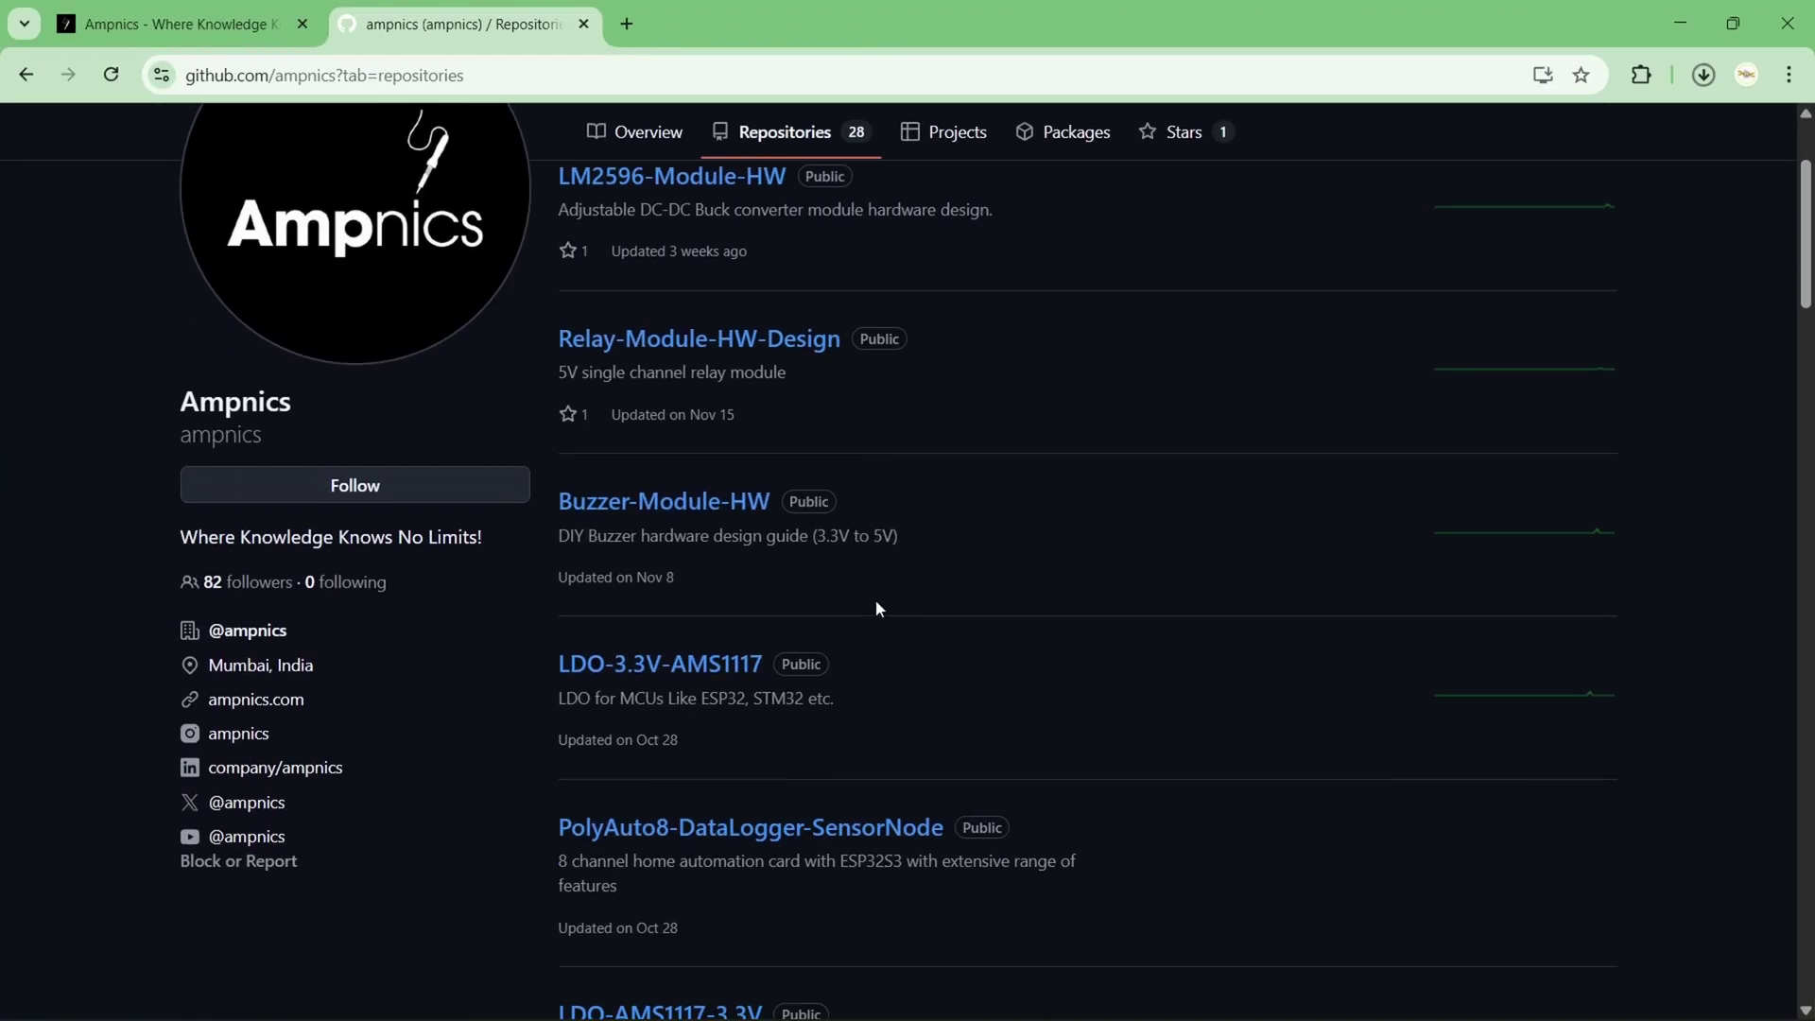
{"action": "scroll", "coordinate": [875, 599], "scroll_direction": "down", "scroll_amount": 4}
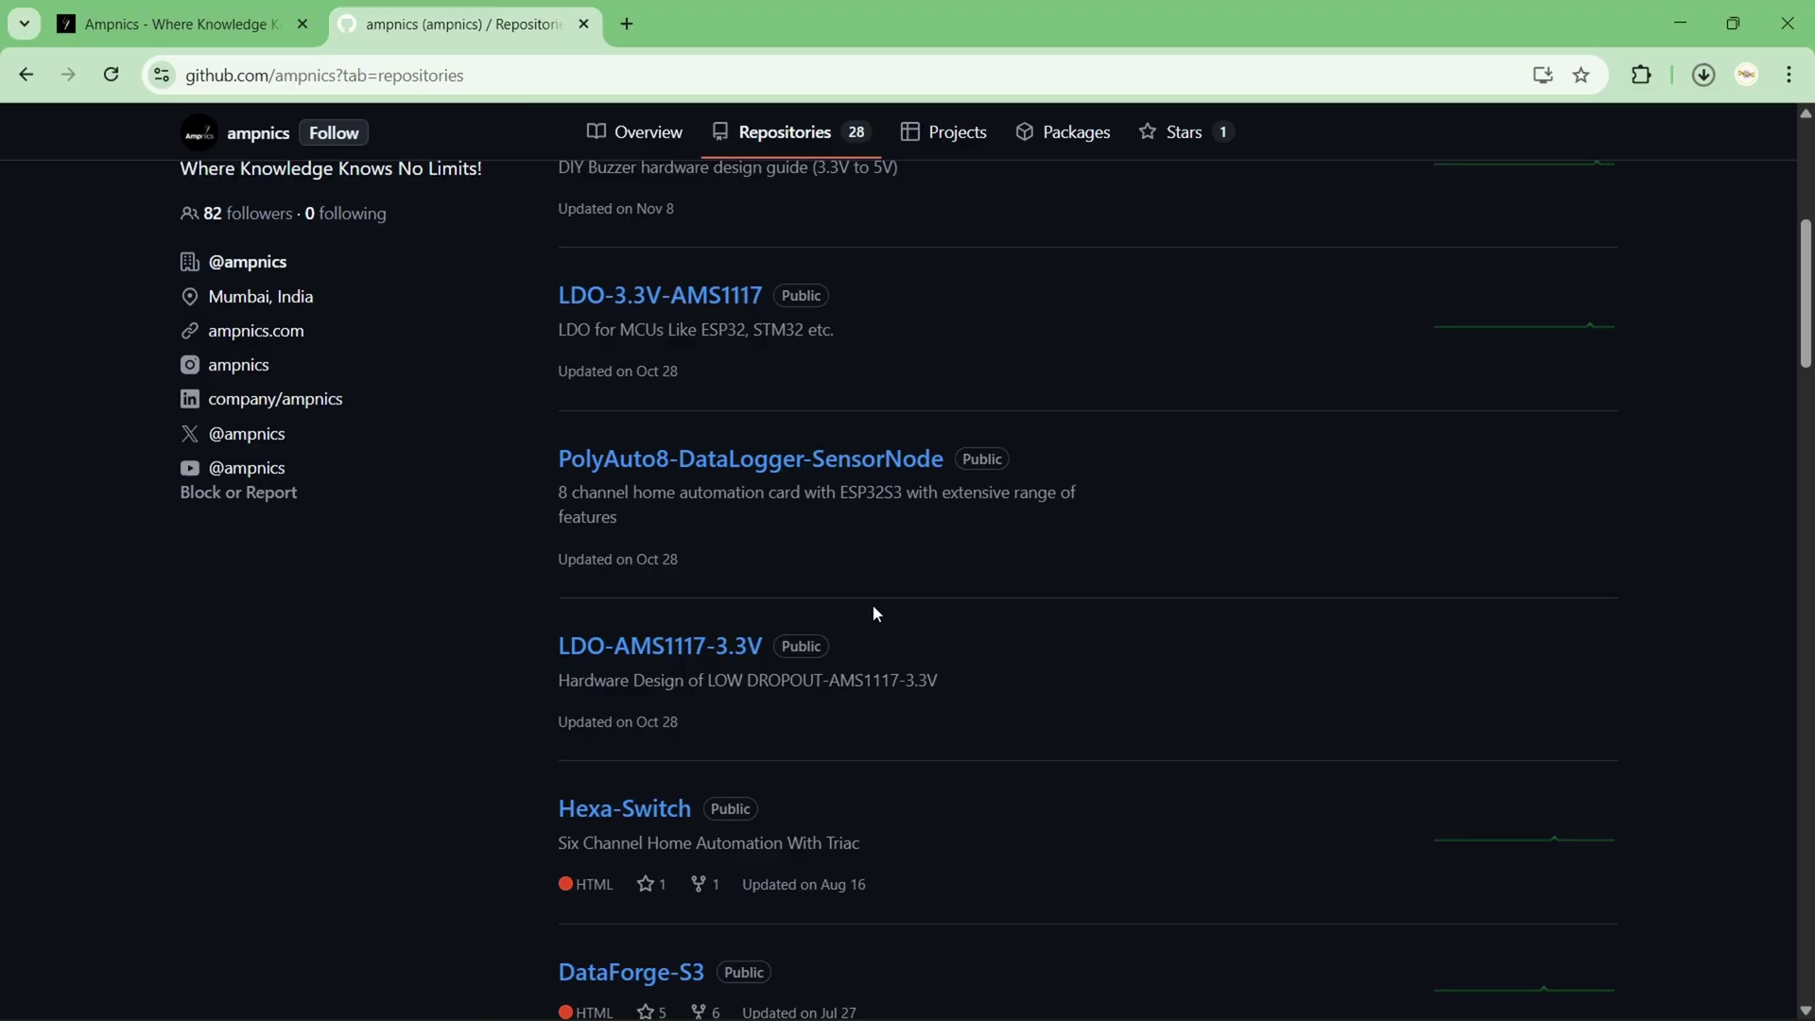
{"action": "scroll", "coordinate": [862, 607], "scroll_direction": "down", "scroll_amount": 3}
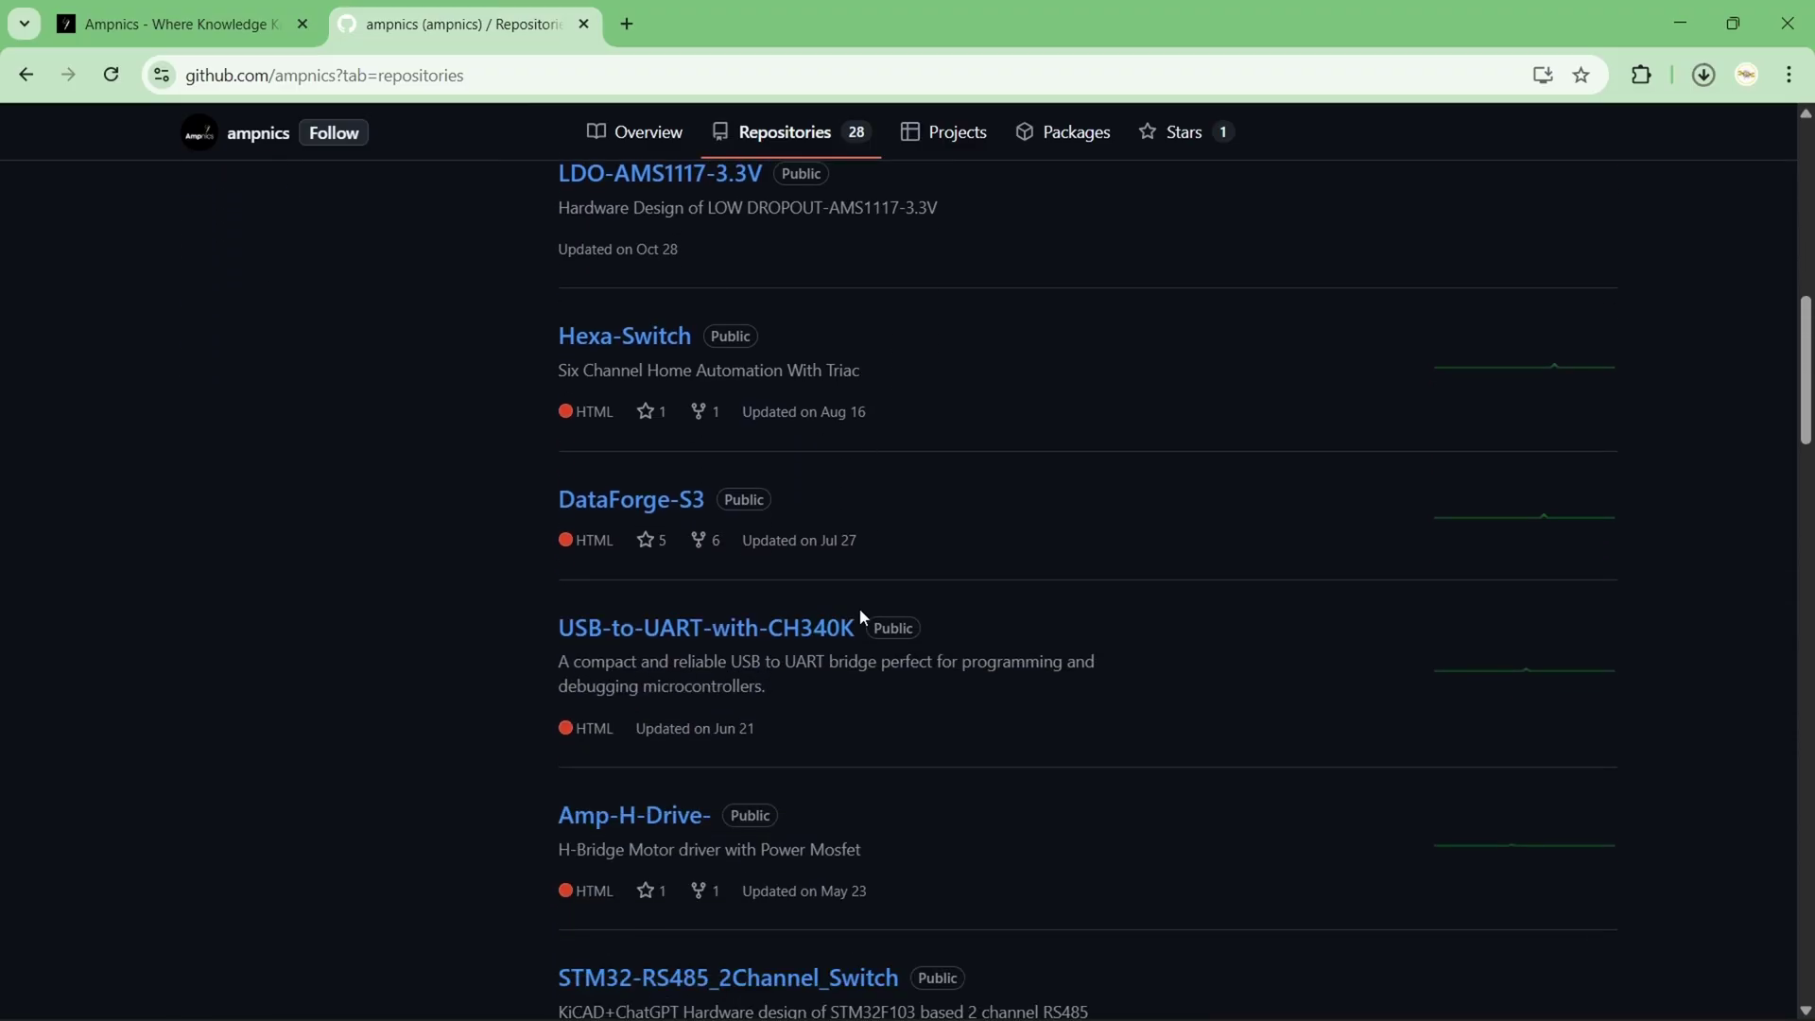
{"action": "scroll", "coordinate": [860, 619], "scroll_direction": "down", "scroll_amount": 1}
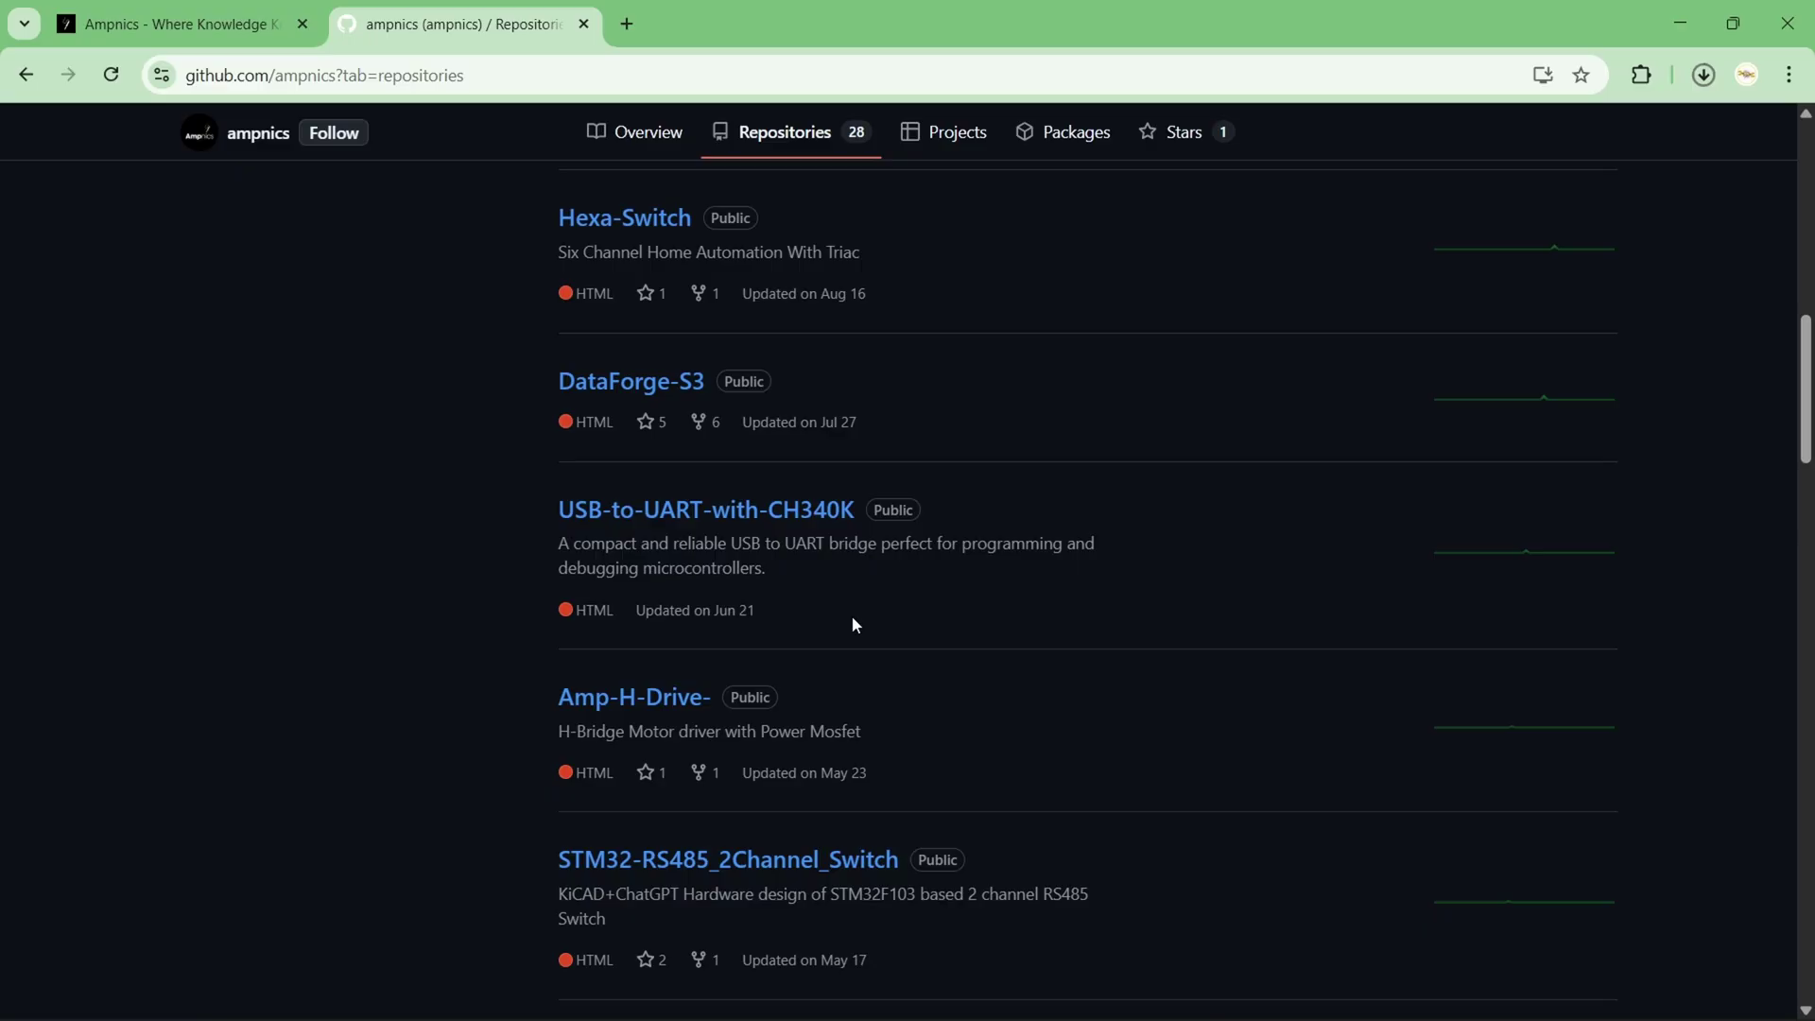
{"action": "scroll", "coordinate": [855, 626], "scroll_direction": "up", "scroll_amount": 10}
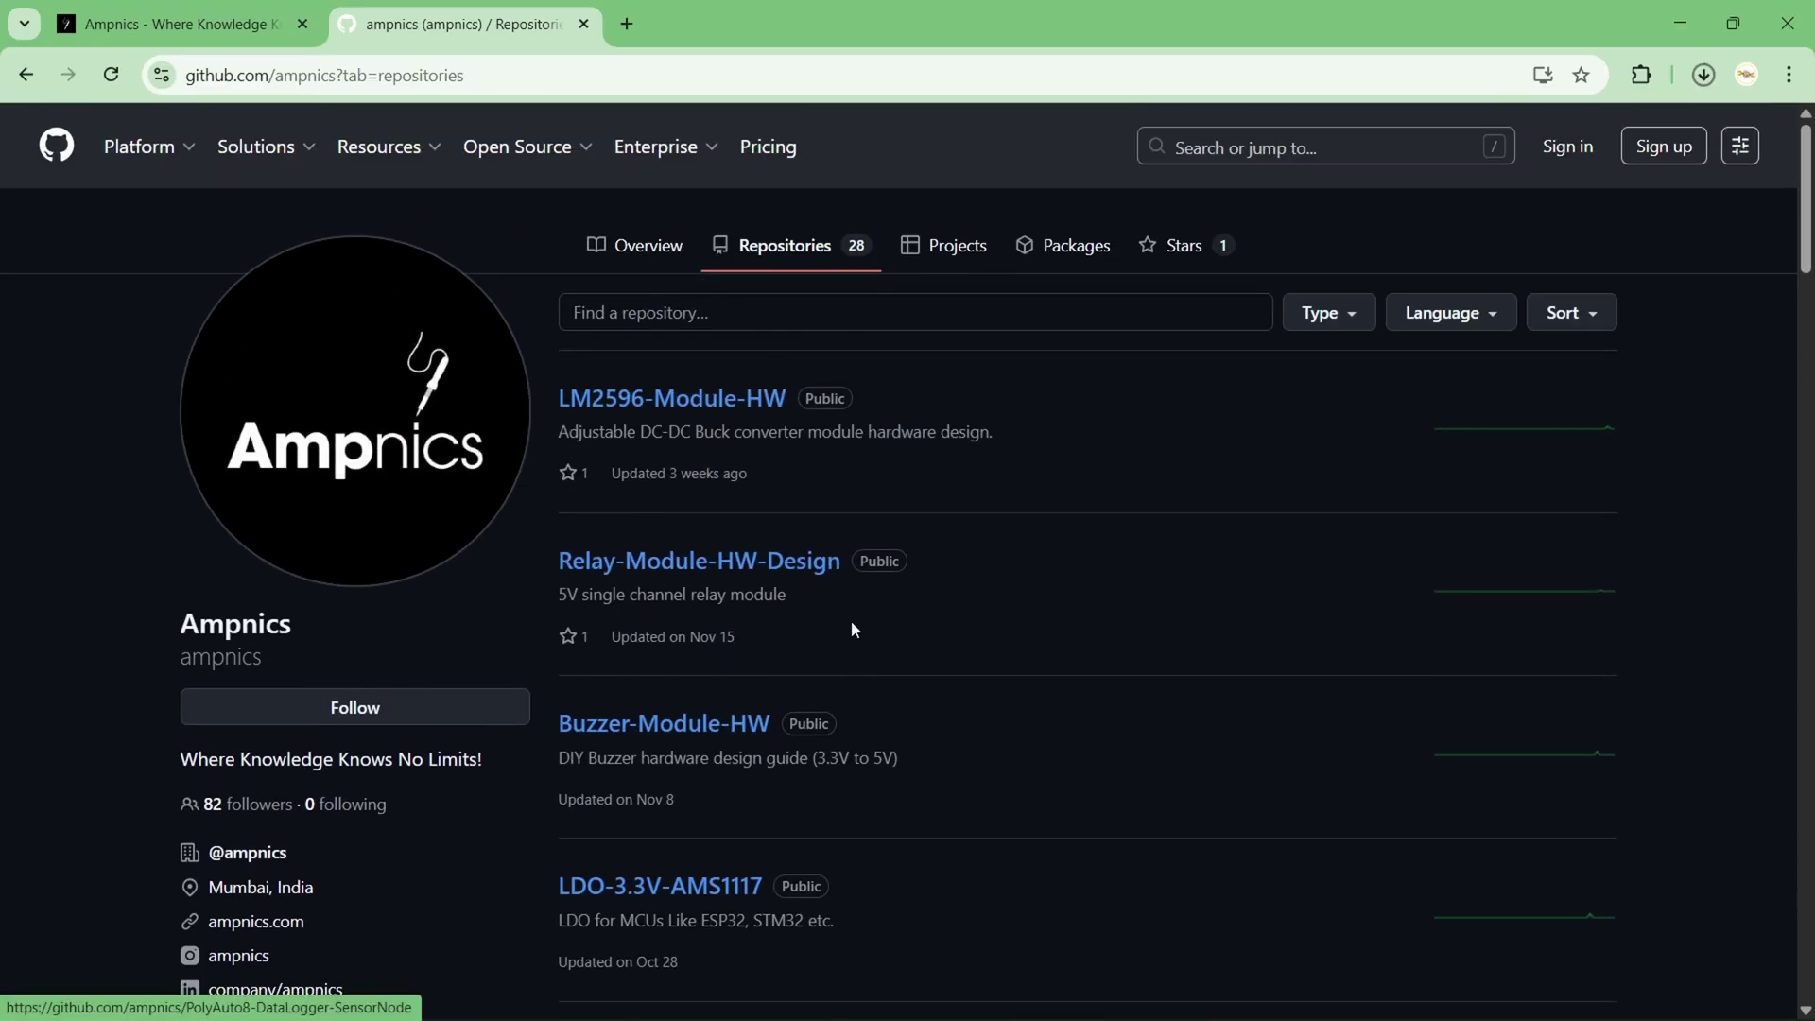
{"action": "scroll", "coordinate": [854, 629], "scroll_direction": "down", "scroll_amount": 2}
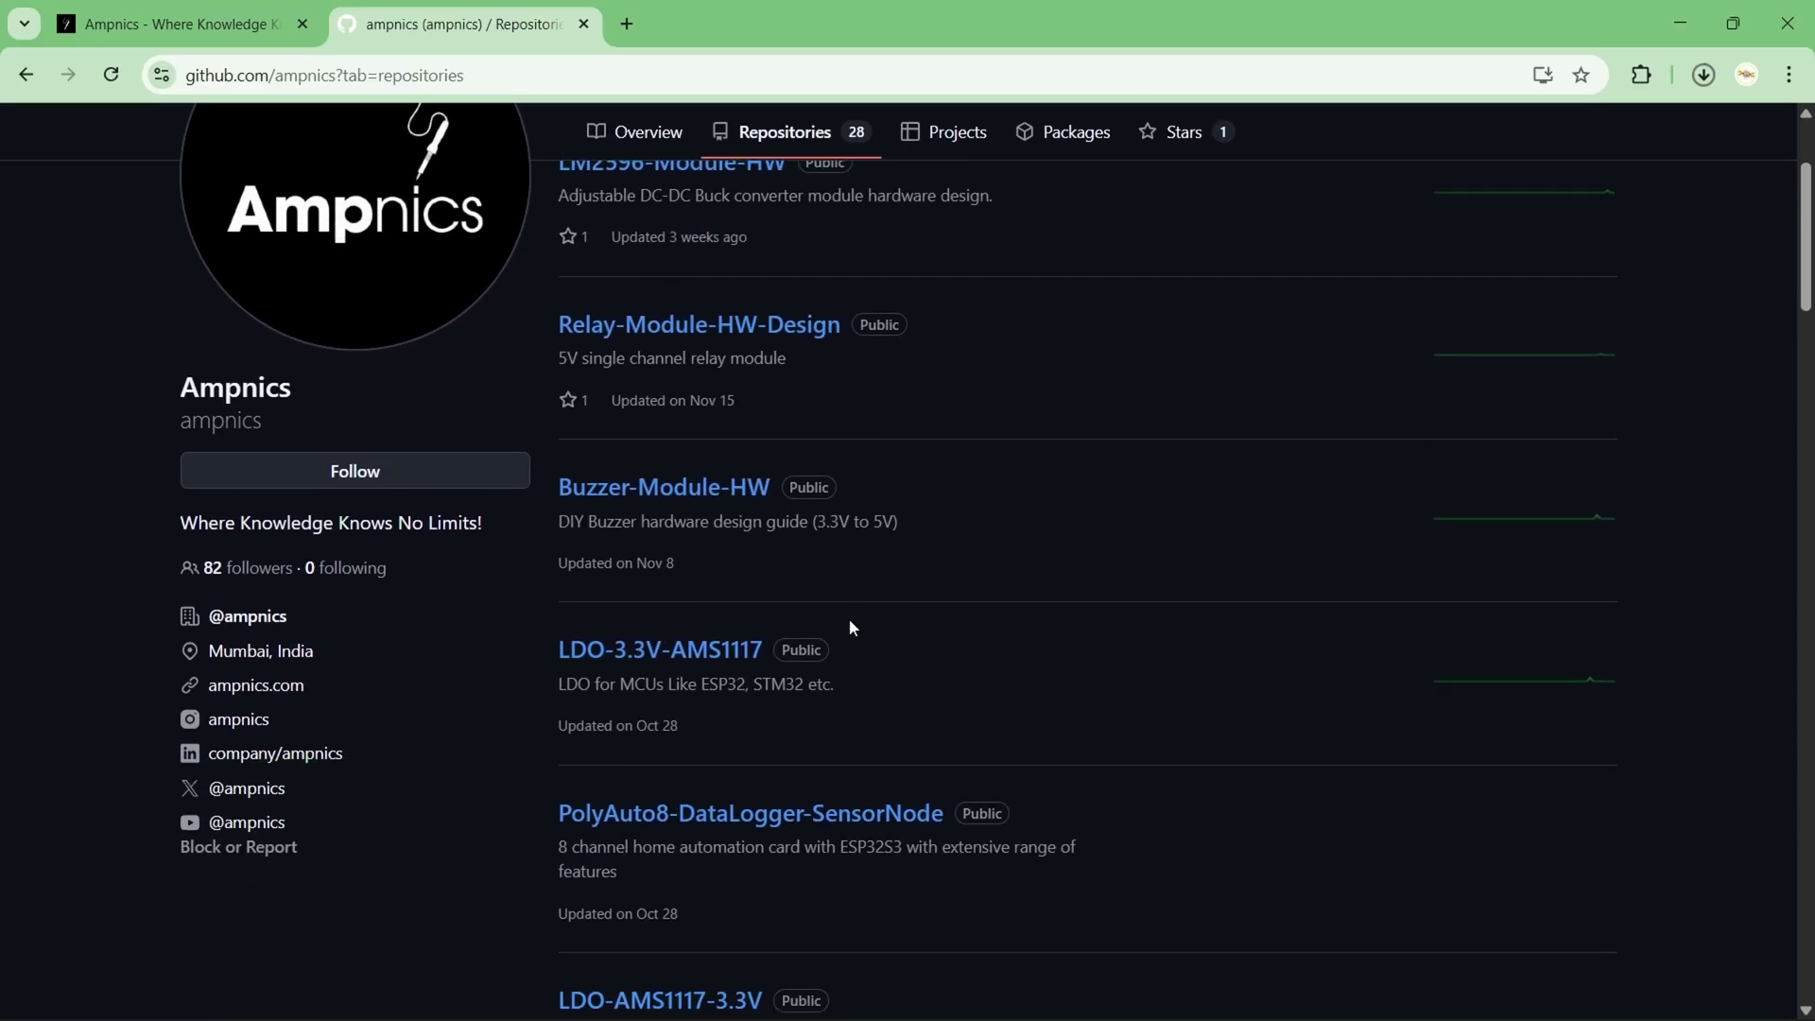
{"action": "scroll", "coordinate": [853, 628], "scroll_direction": "up", "scroll_amount": 2}
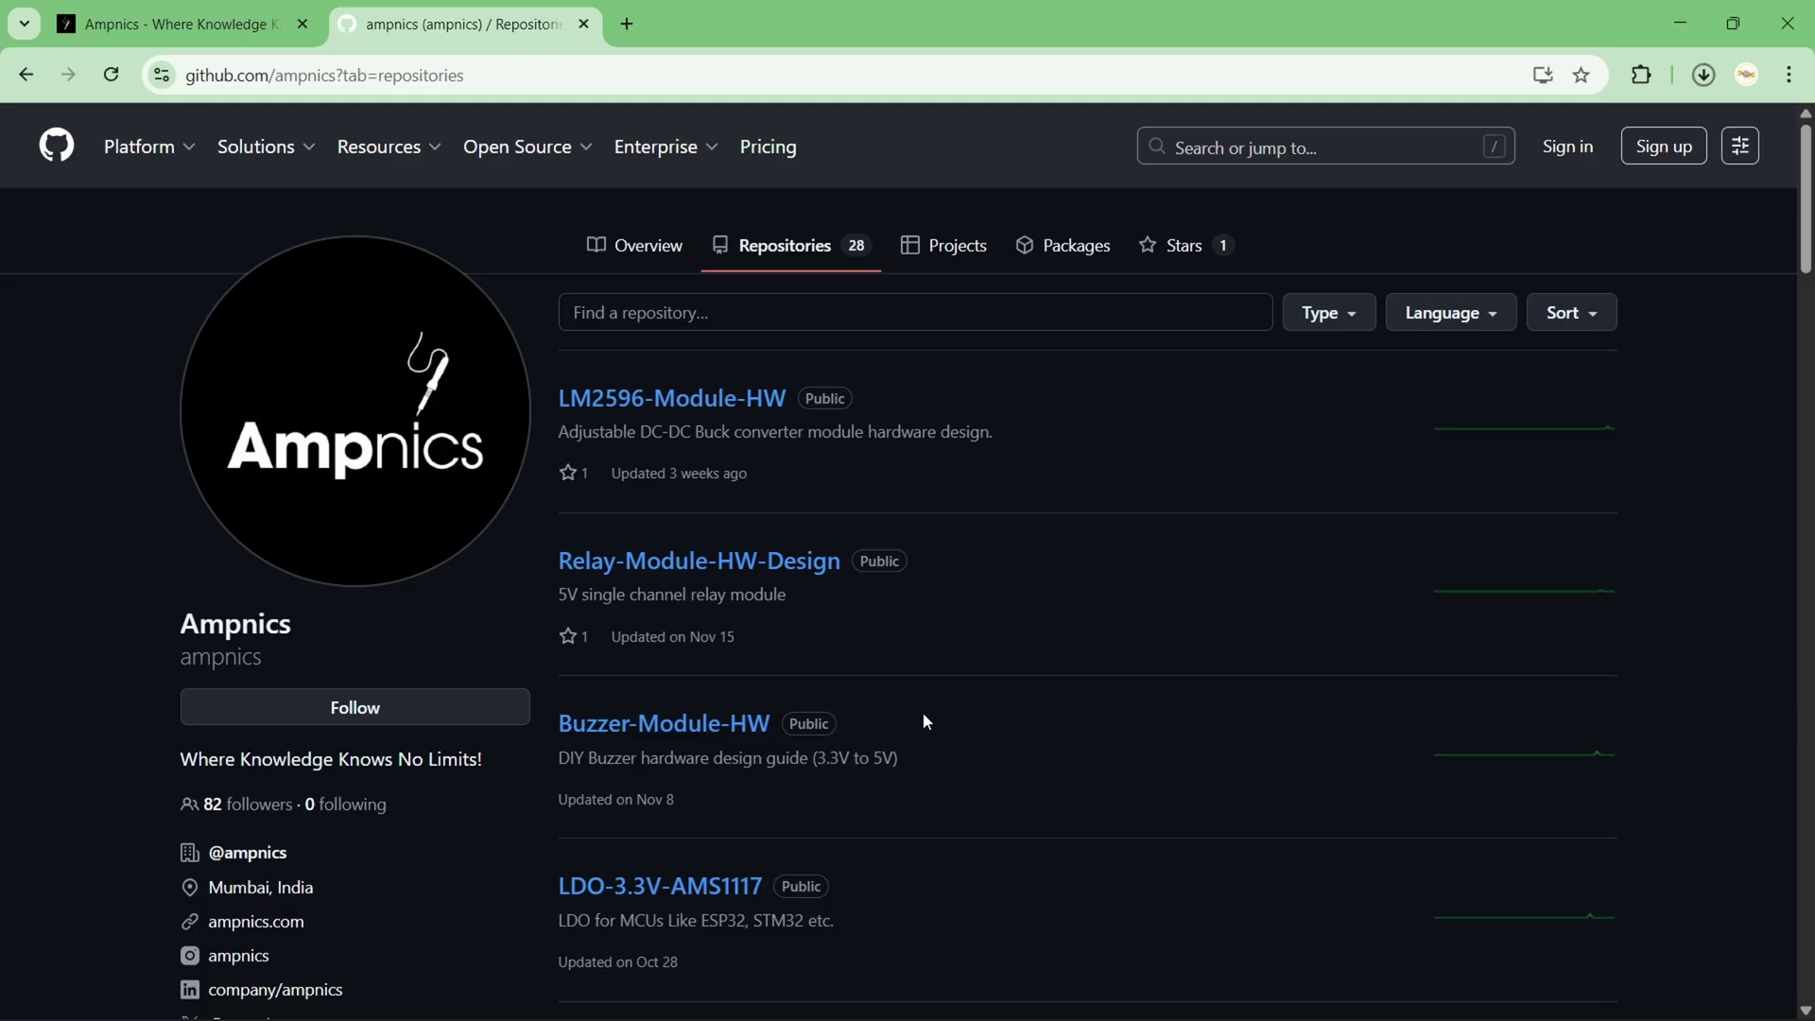
{"action": "scroll", "coordinate": [913, 720], "scroll_direction": "down", "scroll_amount": 2}
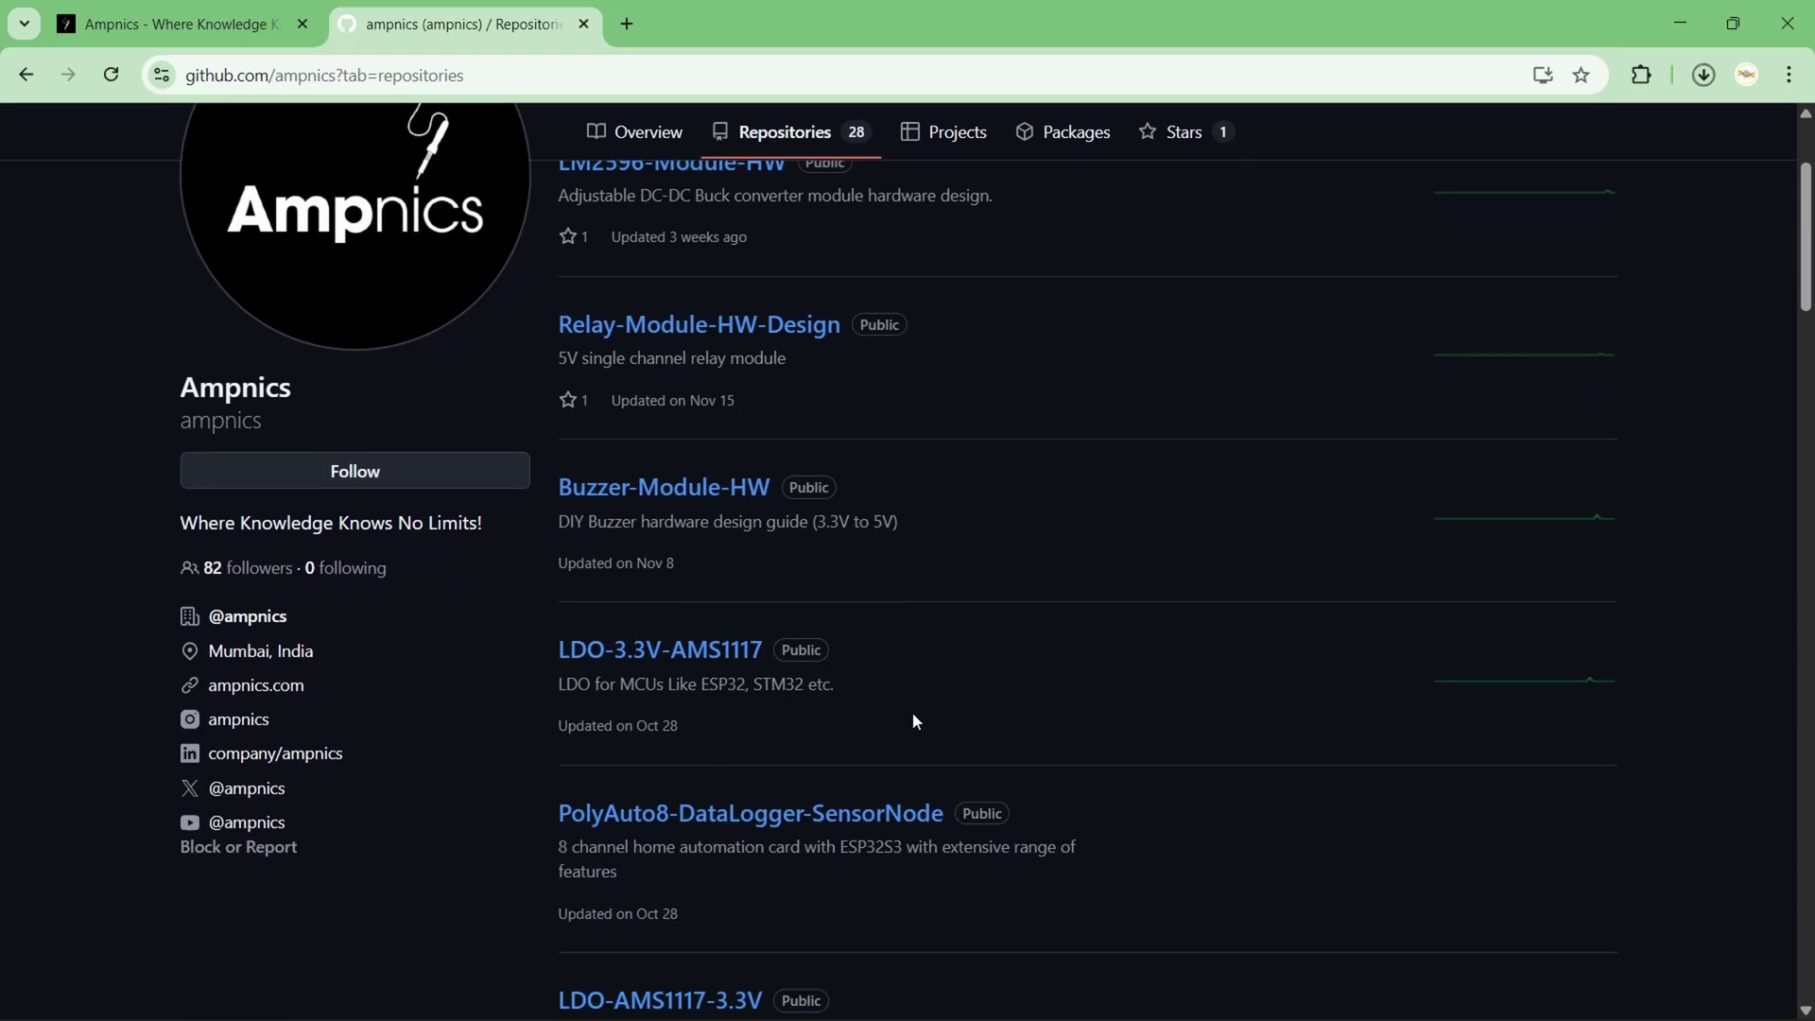